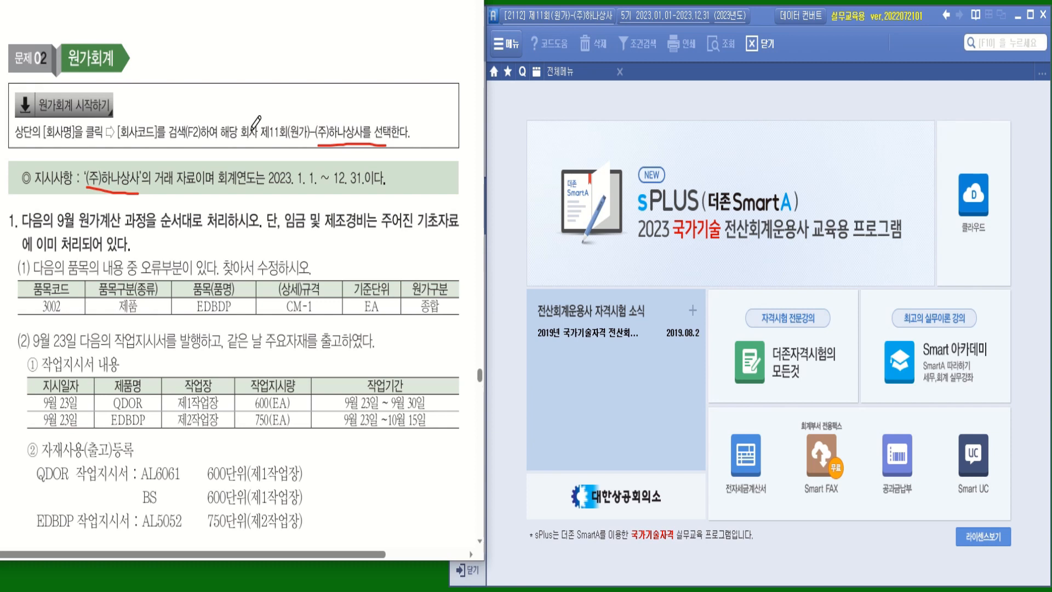
In item registration (품목등록), set the cost classification (원가구분) of product 3002 EDBDP to 1.종합.
{"action": "left_click_drag", "start_coordinate": [173, 230], "coordinate": [215, 225]}
{"action": "left_click_drag", "start_coordinate": [144, 273], "coordinate": [216, 272]}
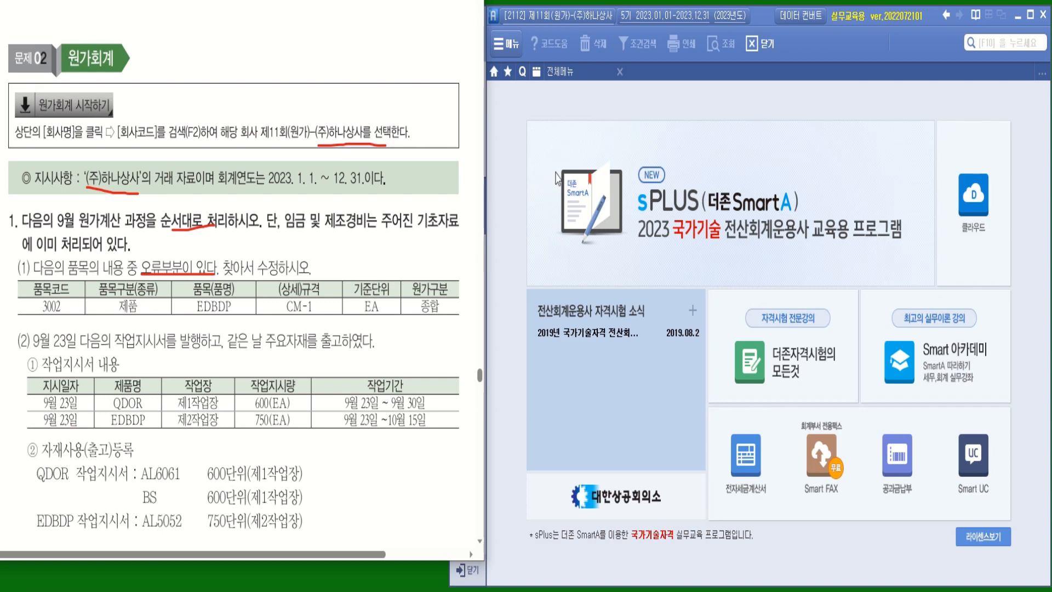
{"action": "left_click", "coordinate": [560, 72]}
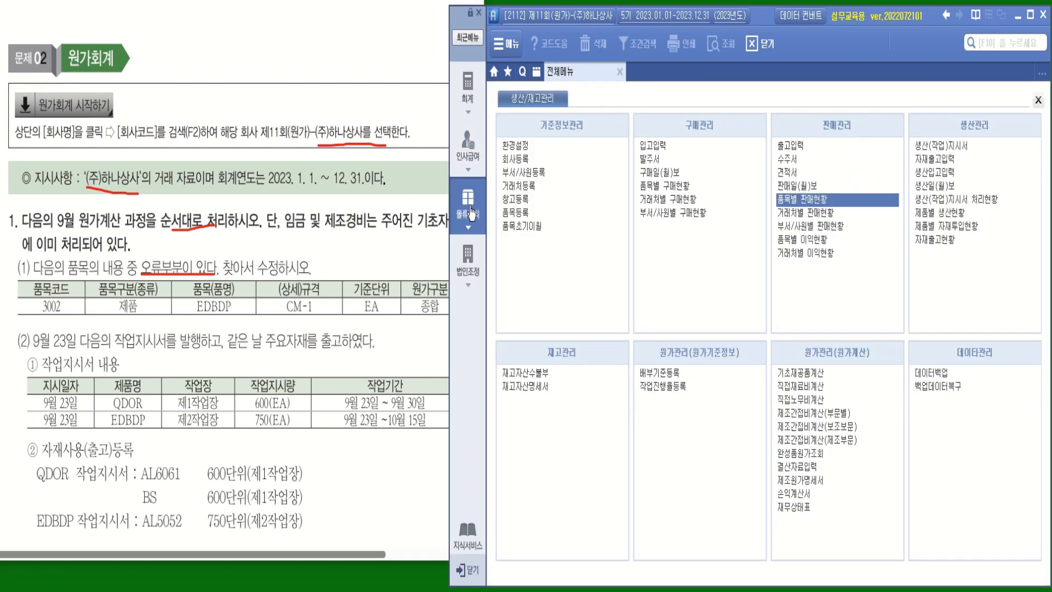
{"action": "left_click", "coordinate": [517, 214]}
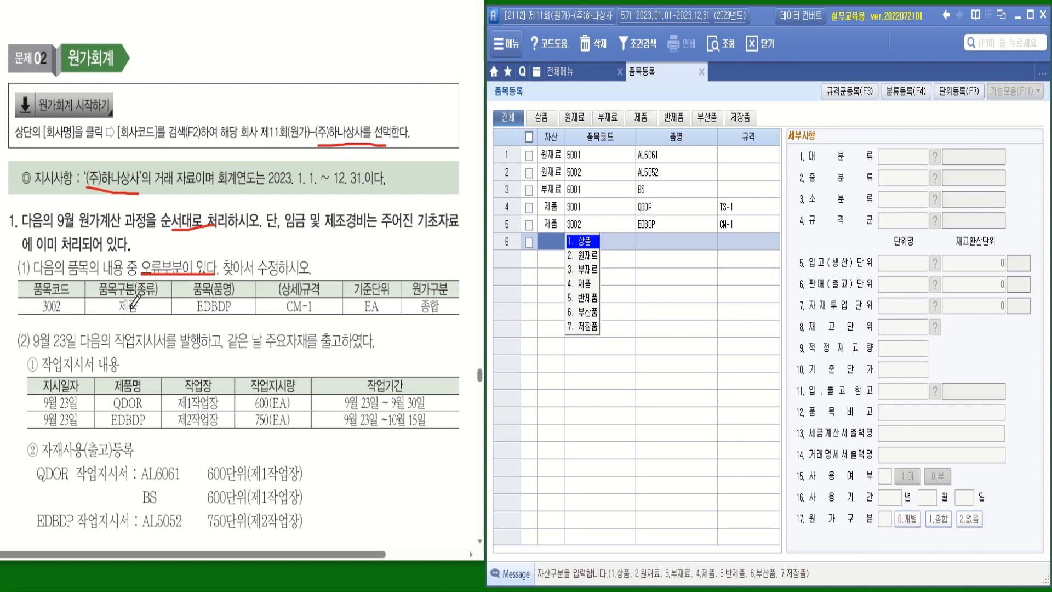
{"action": "mouse_move", "coordinate": [130, 283]}
{"action": "left_mouse_down"}
{"action": "mouse_move", "coordinate": [116, 321]}
{"action": "mouse_move", "coordinate": [147, 290]}
{"action": "mouse_move", "coordinate": [141, 323]}
{"action": "left_mouse_up"}
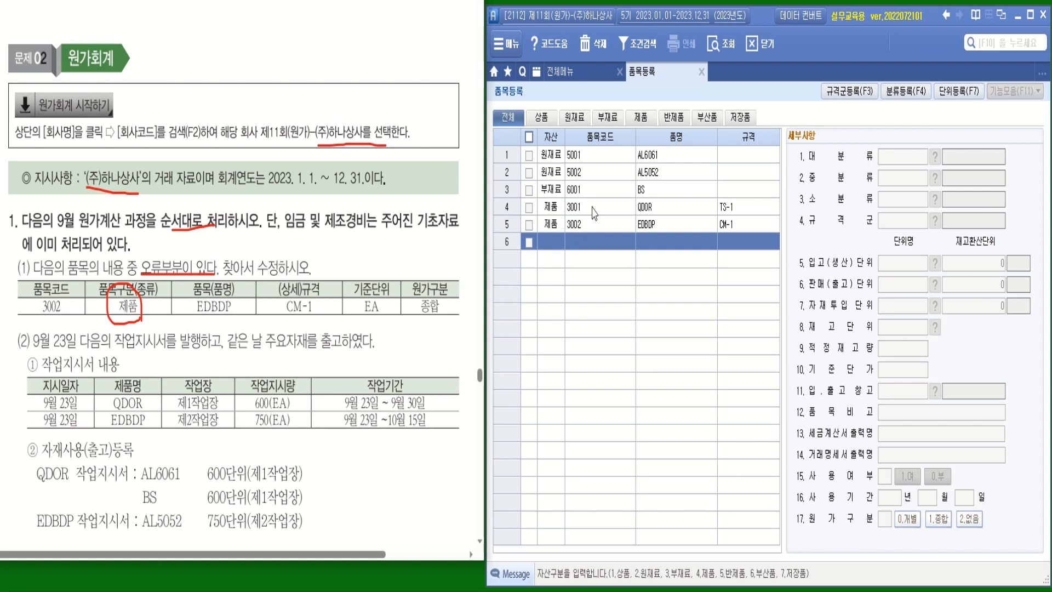
{"action": "left_click", "coordinate": [598, 229]}
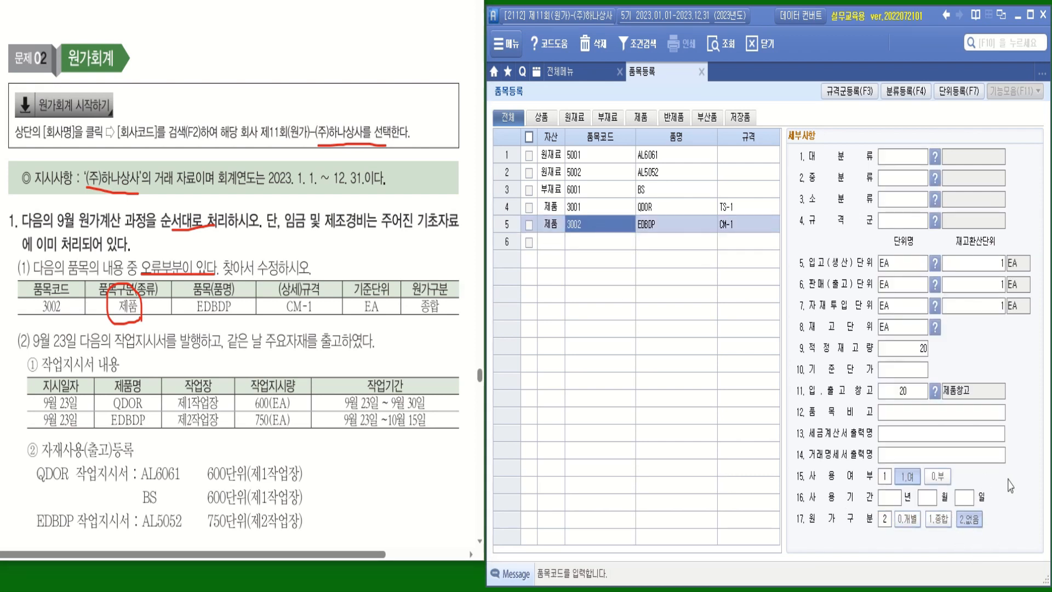
{"action": "left_click", "coordinate": [939, 519]}
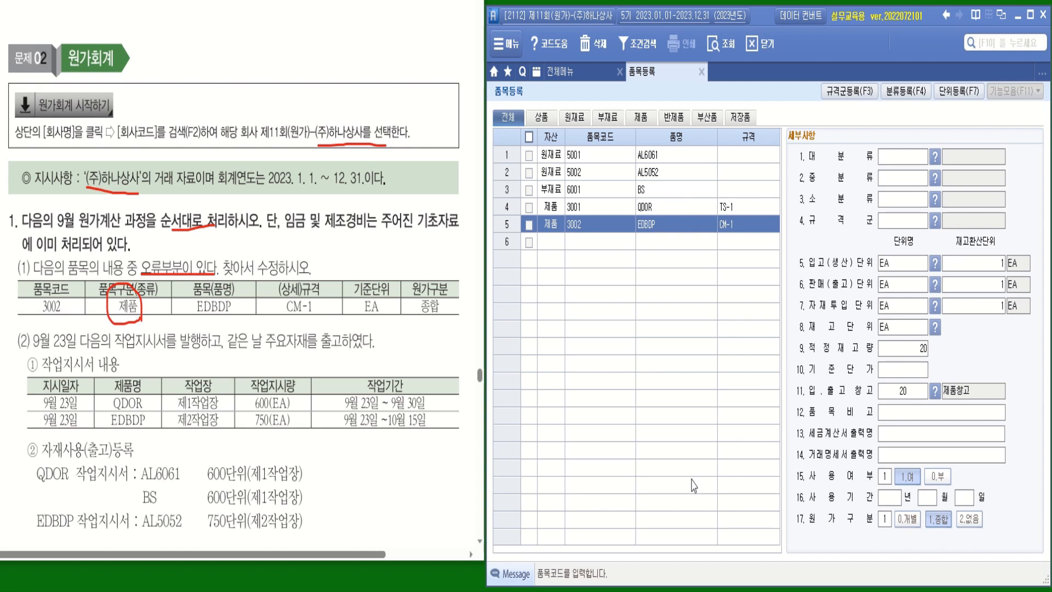
{"action": "left_click", "coordinate": [663, 211]}
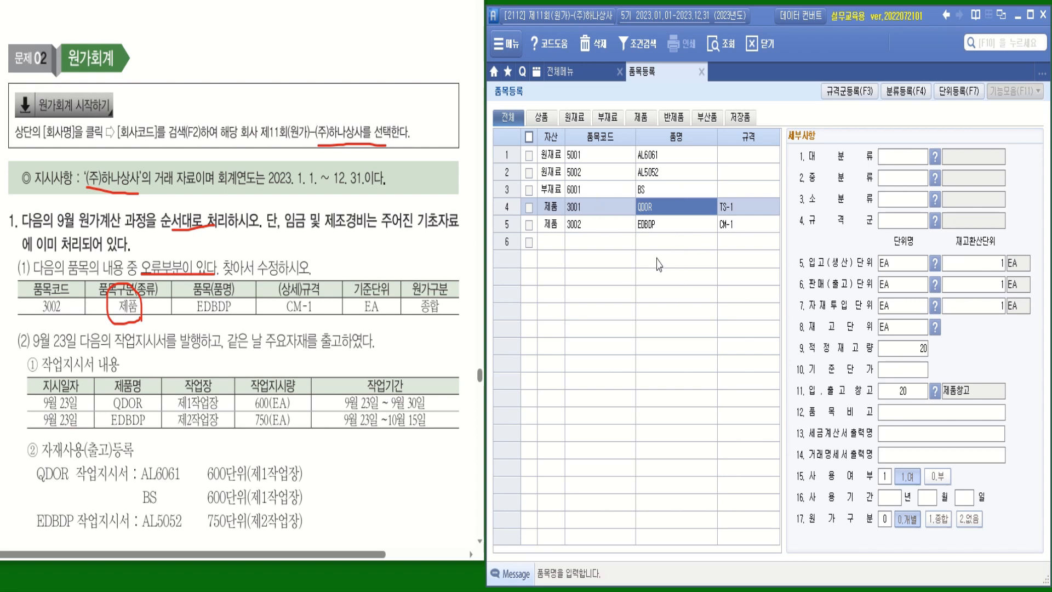
{"action": "left_click", "coordinate": [659, 227]}
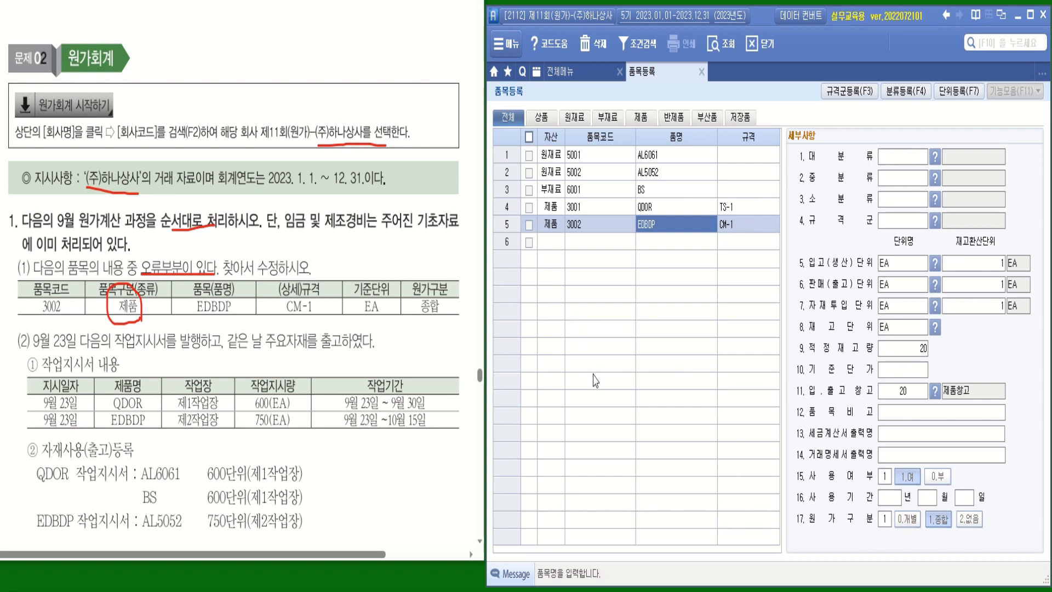
Open the production work order form (생산(작업)지시서) for the date 09-23.
{"action": "left_click_drag", "start_coordinate": [87, 409], "coordinate": [54, 403]}
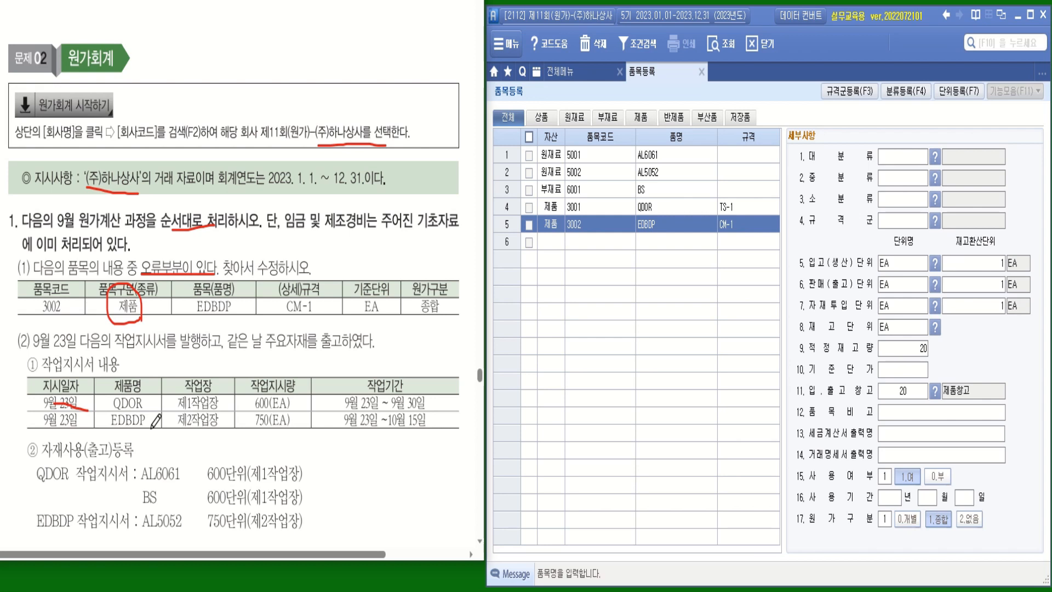
{"action": "left_click_drag", "start_coordinate": [258, 412], "coordinate": [274, 431]}
{"action": "mouse_move", "coordinate": [434, 400]}
{"action": "left_mouse_down"}
{"action": "mouse_move", "coordinate": [442, 423]}
{"action": "mouse_move", "coordinate": [446, 412]}
{"action": "left_mouse_up"}
{"action": "left_click", "coordinate": [572, 74]}
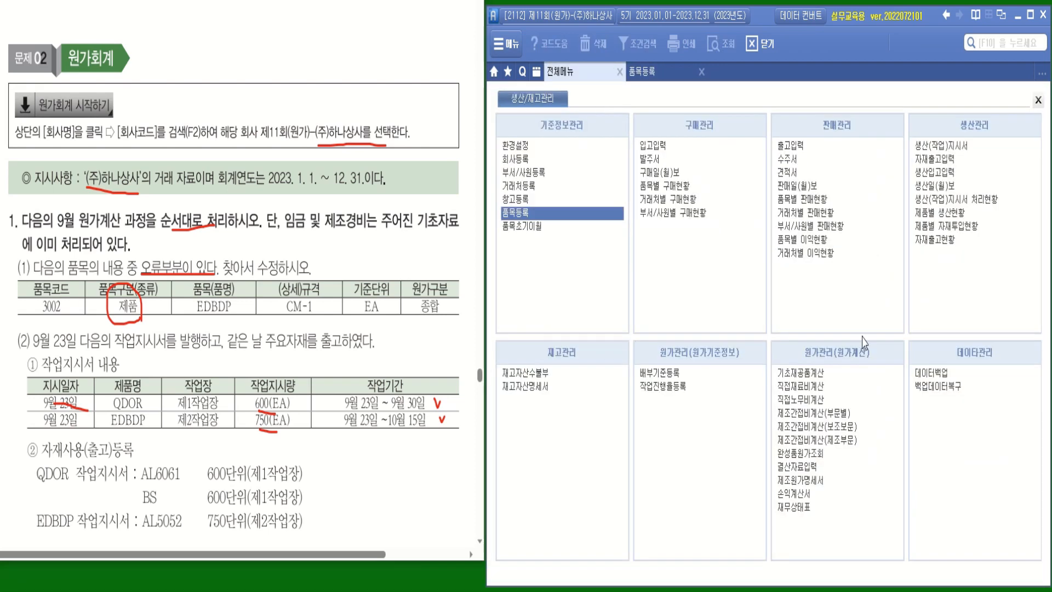
{"action": "left_click", "coordinate": [944, 146]}
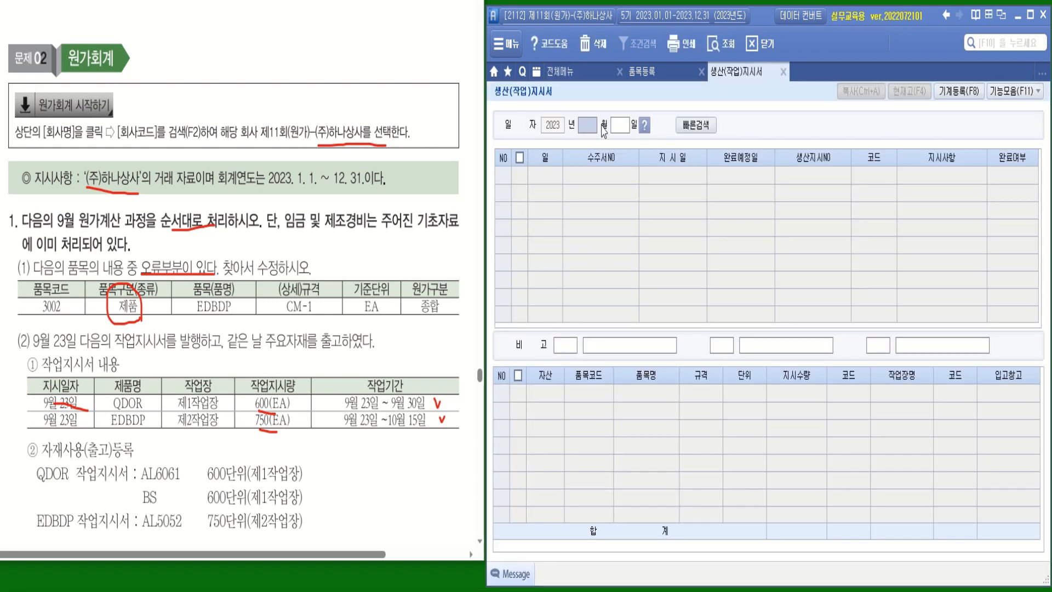
{"action": "type", "text": "09"}
{"action": "key", "text": "Return"}
{"action": "type", "text": "23"}
{"action": "key", "text": "Return"}
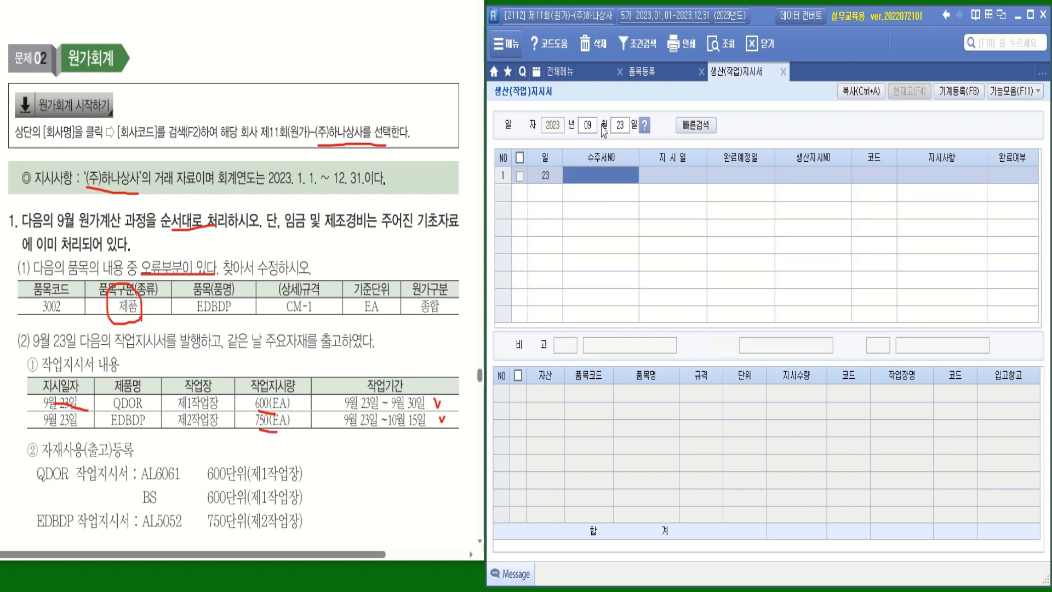
Create the first work order with instruction date 2023-09-23 and expected completion date 2023-09-30.
{"action": "key", "text": "Return"}
{"action": "type", "text": "20230923"}
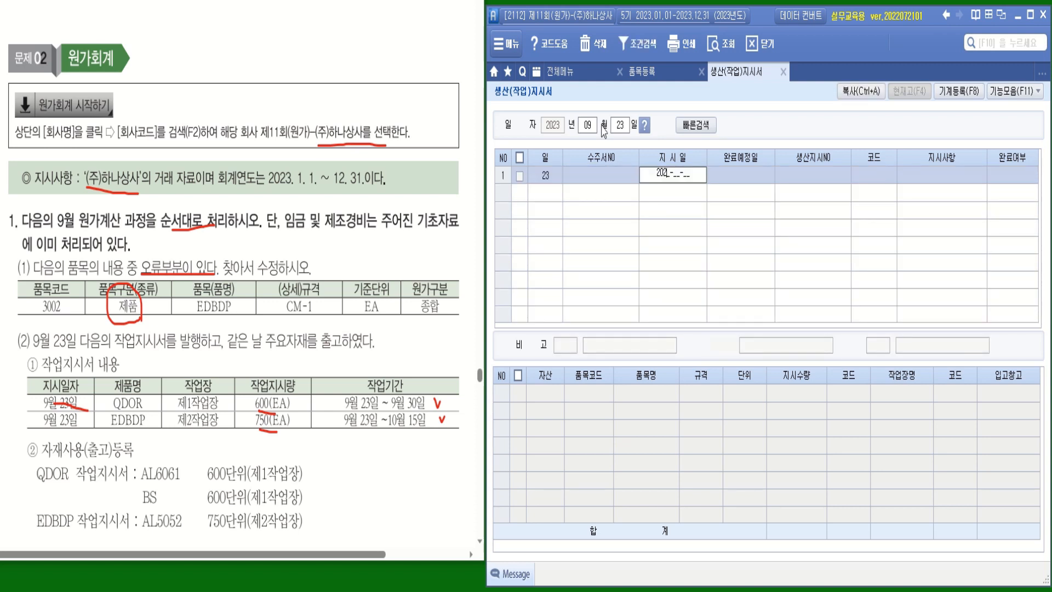
{"action": "key", "text": "Return"}
{"action": "type", "text": "2"}
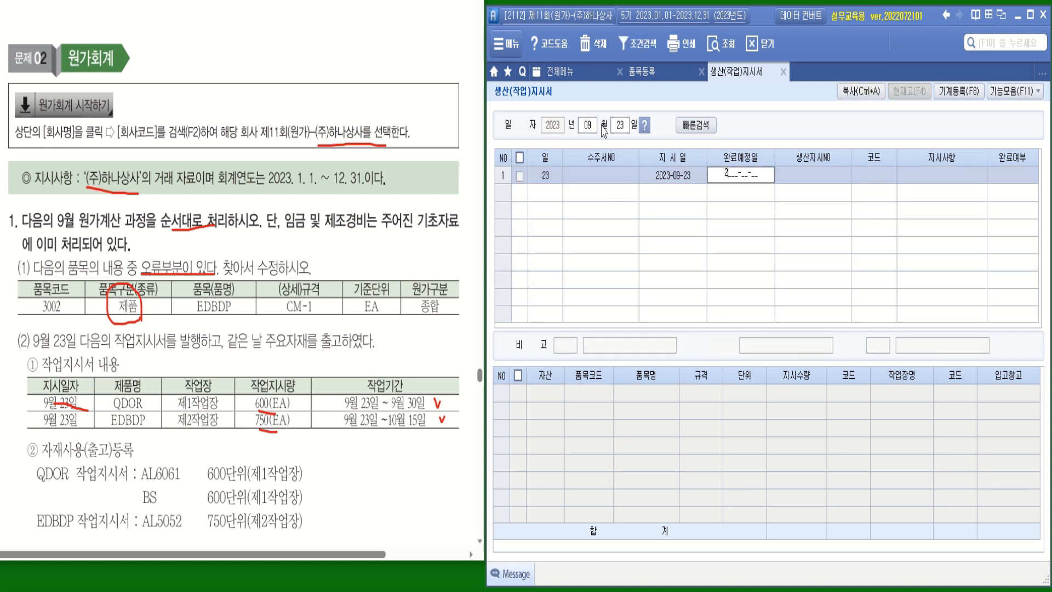
{"action": "type", "text": "023-09-30"}
{"action": "key", "text": "Return"}
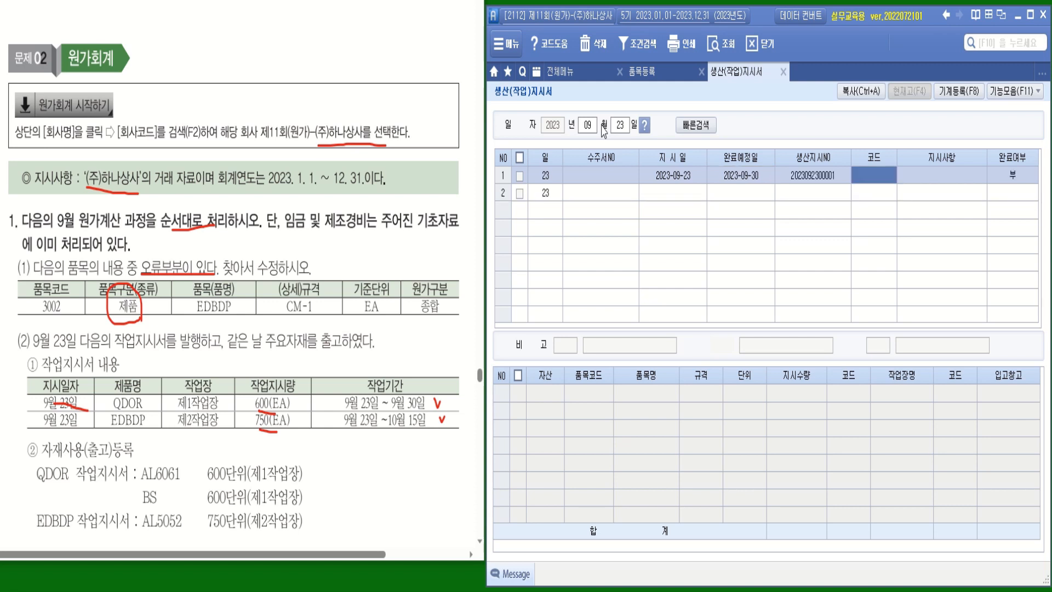
Add product 3001 QDOR to the first work order with quantity 600 and workplace 제1작업장.
{"action": "key", "text": "Return"}
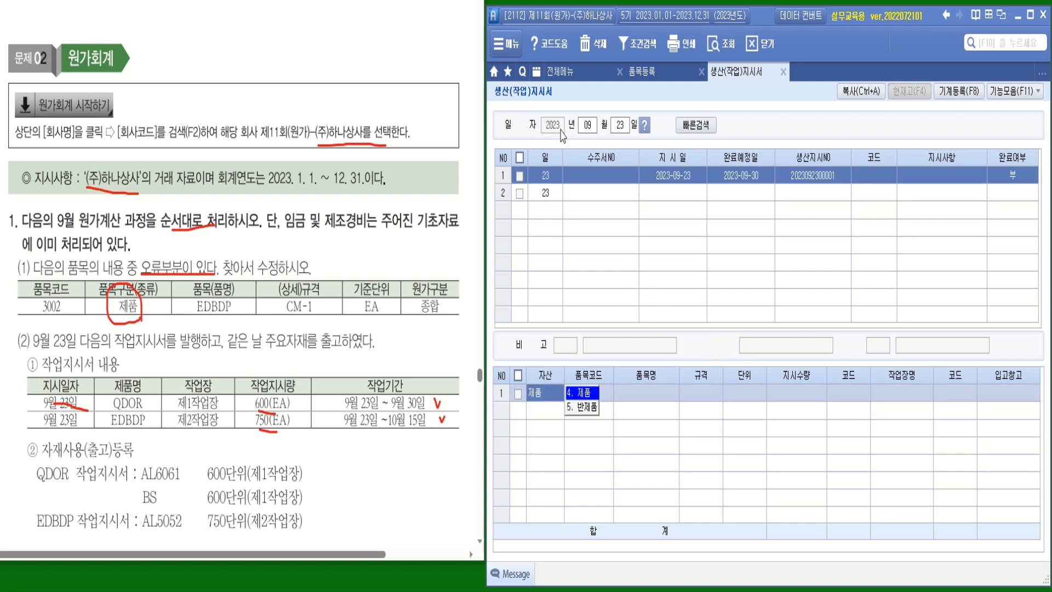
{"action": "left_click", "coordinate": [581, 395]}
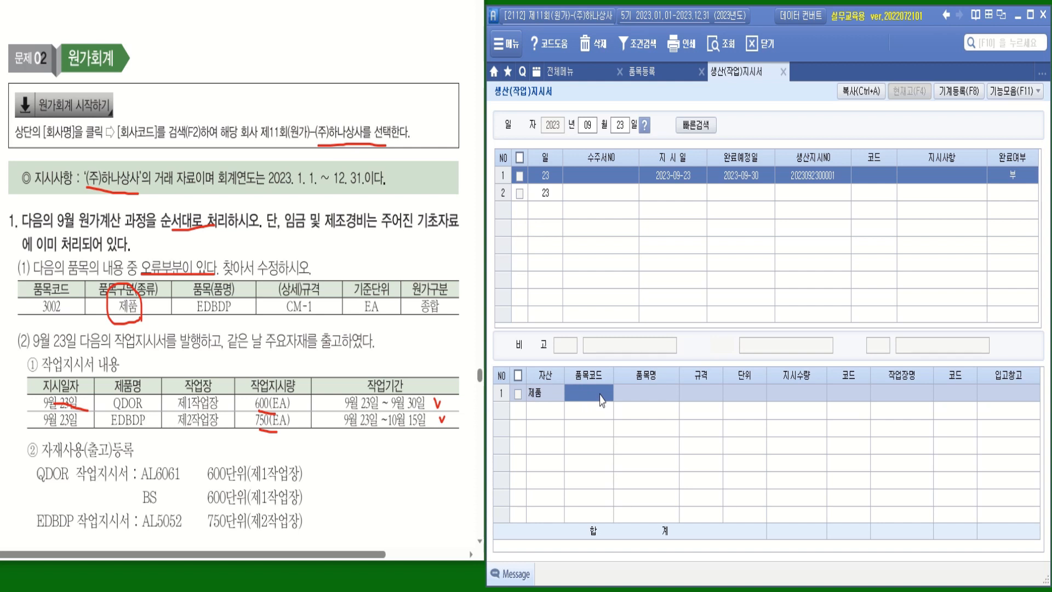
{"action": "key", "text": "F2"}
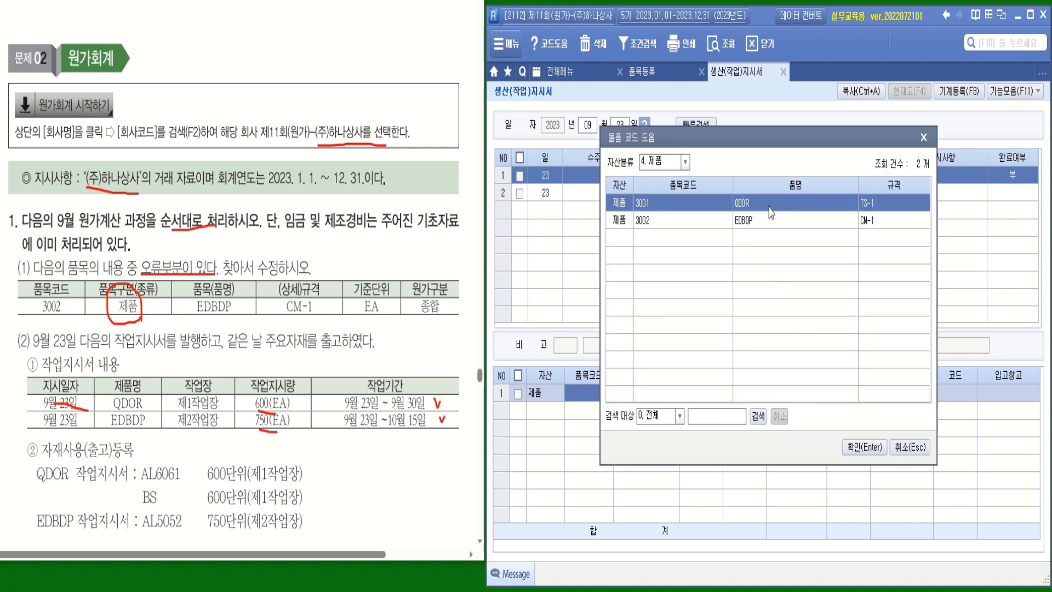
{"action": "key", "text": "Return"}
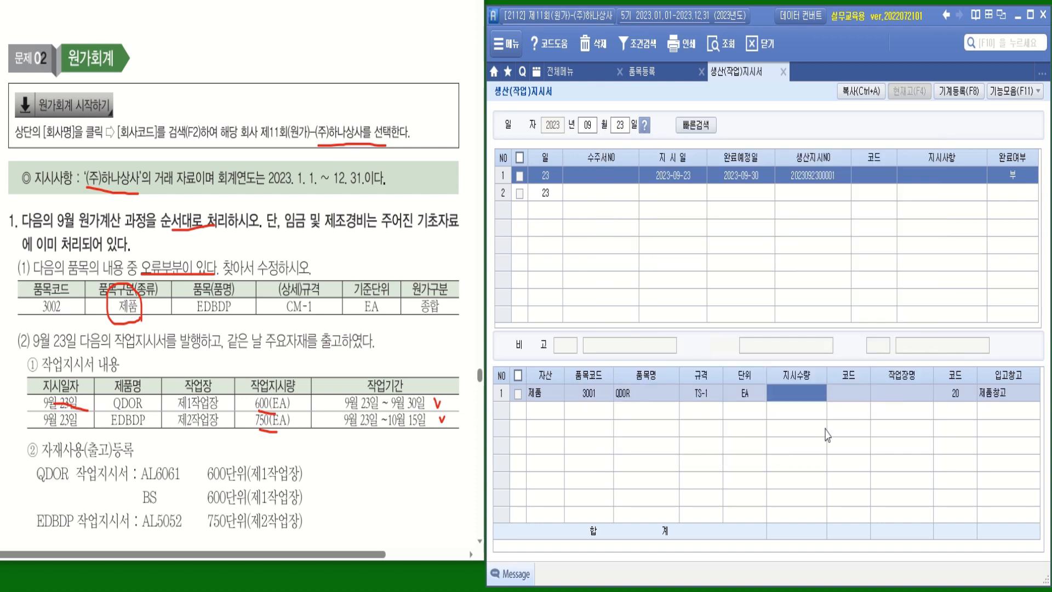
{"action": "type", "text": "600"}
{"action": "key", "text": "Return"}
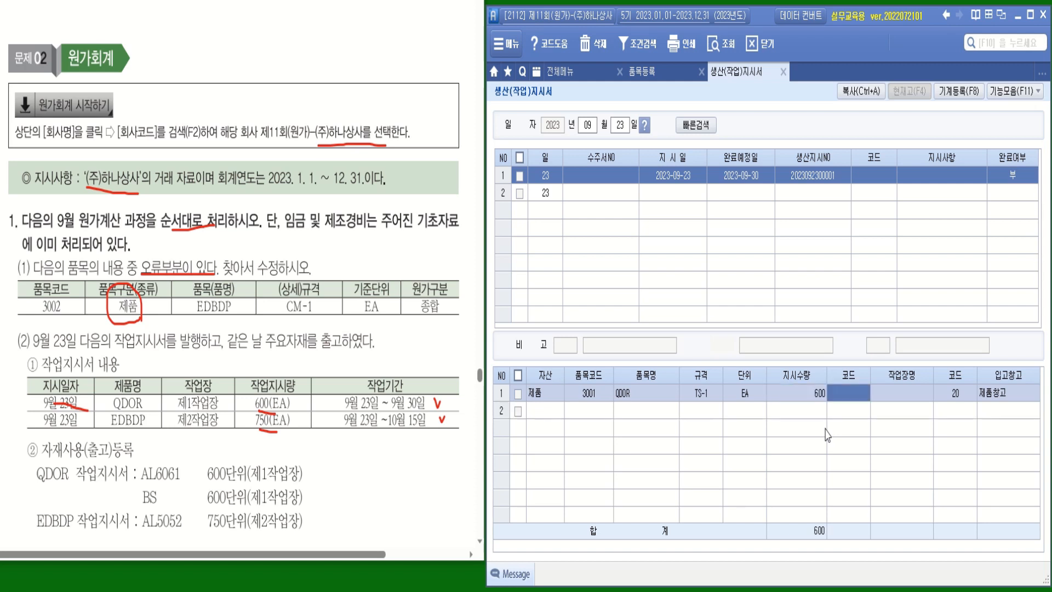
{"action": "double_click", "coordinate": [848, 396]}
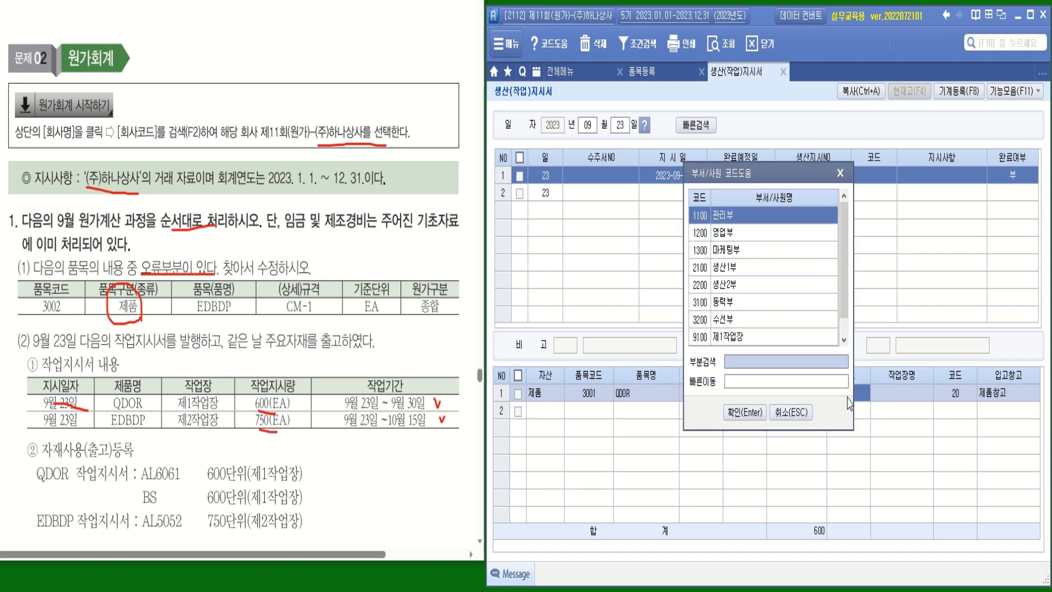
{"action": "double_click", "coordinate": [776, 339]}
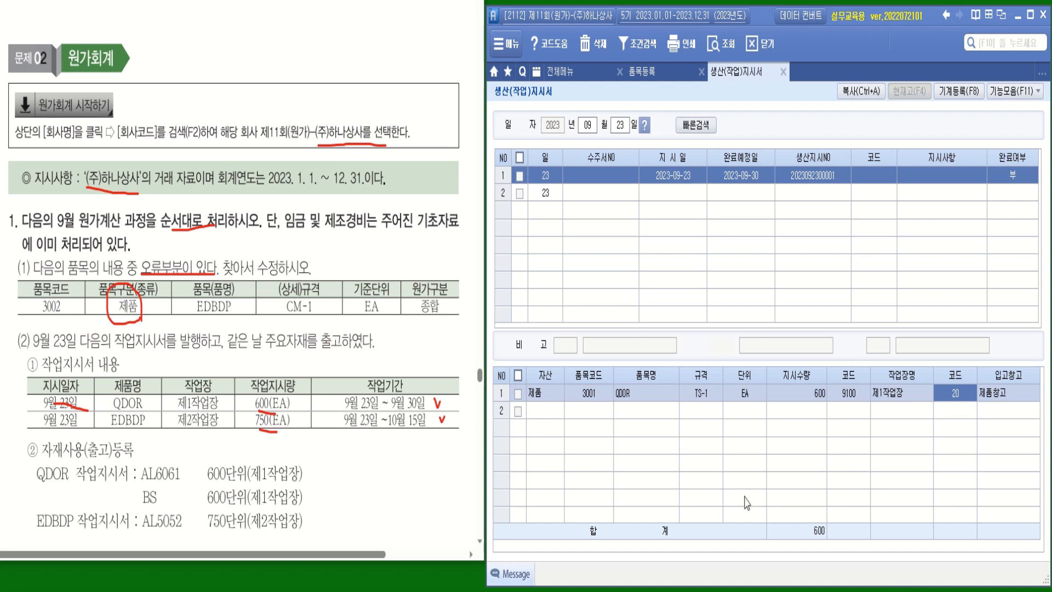
Create the second work order with instruction date 2023-09-23 and expected completion date 2023-10-15.
{"action": "left_click", "coordinate": [673, 195]}
{"action": "type", "text": "20230923"}
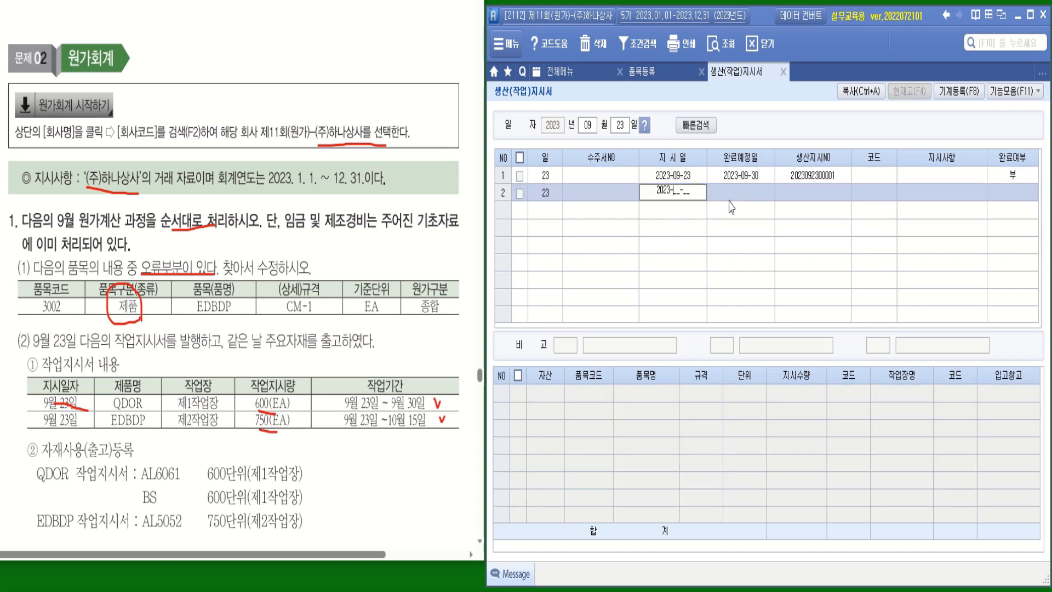
{"action": "key", "text": "Return"}
{"action": "type", "text": "202"}
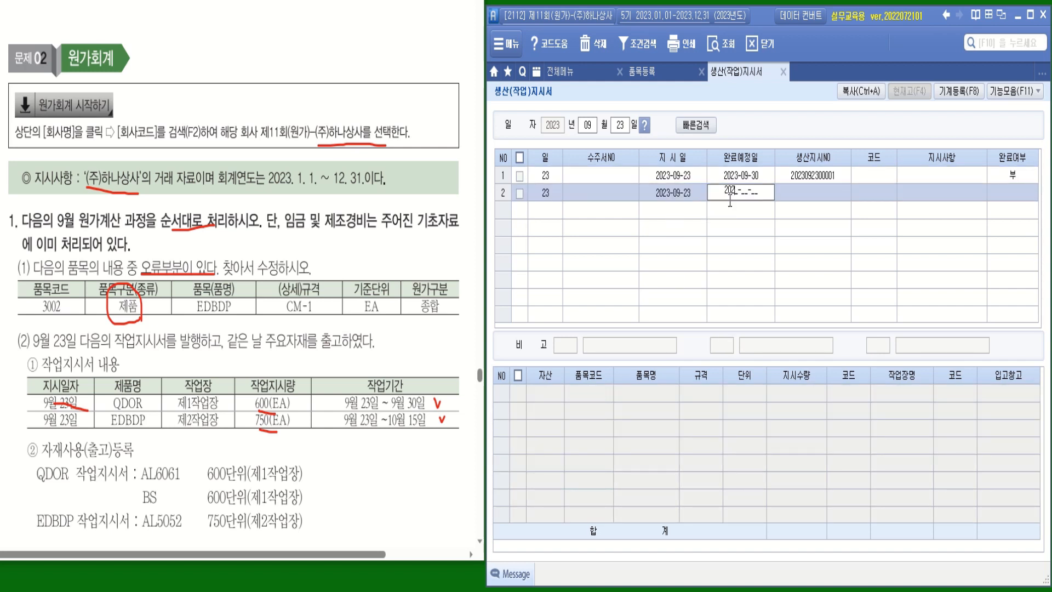
{"action": "type", "text": "3-10-15"}
{"action": "key", "text": "Return"}
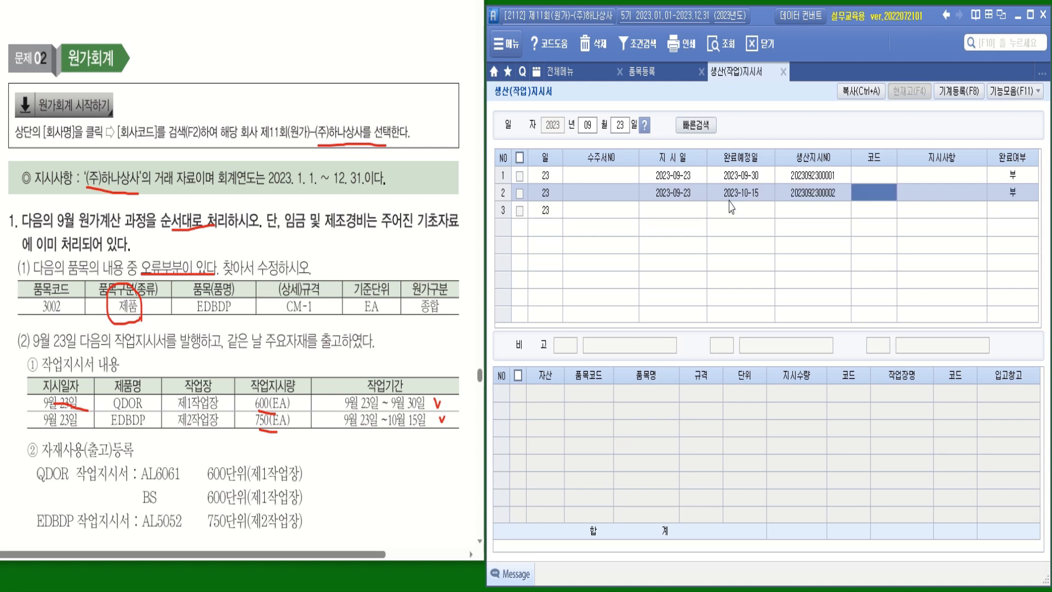
Add product 3002 EDBDP to the second work order with quantity 750 and workplace 제2작업장.
{"action": "key", "text": "Return"}
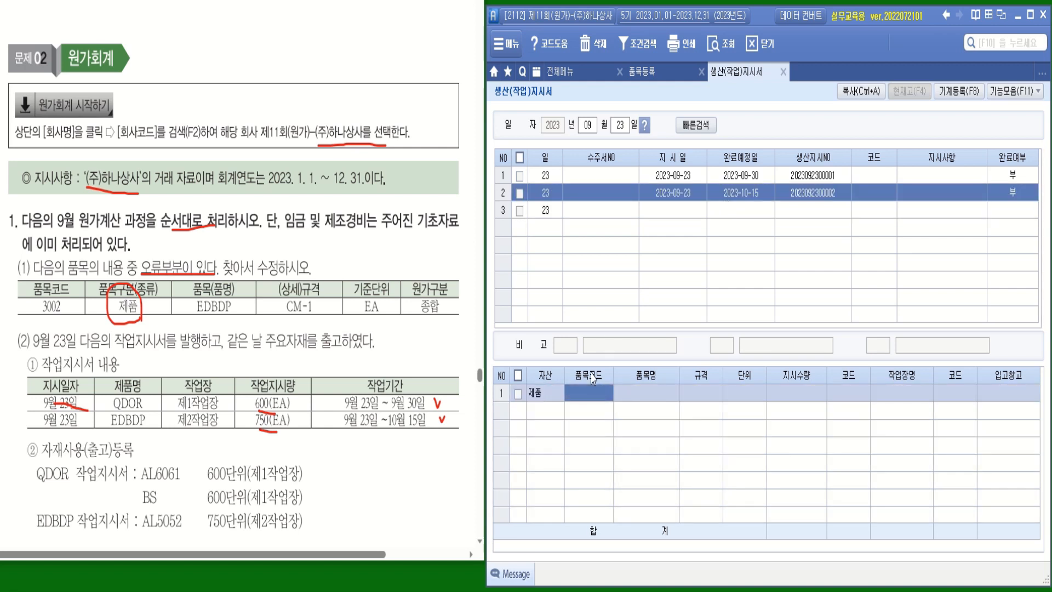
{"action": "double_click", "coordinate": [593, 393]}
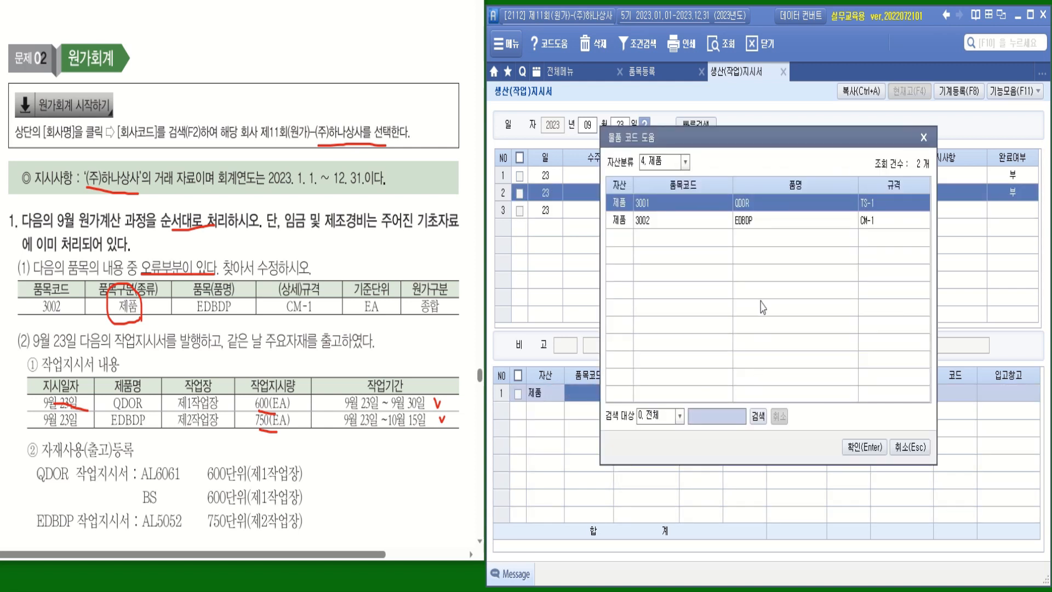
{"action": "left_click", "coordinate": [762, 222]}
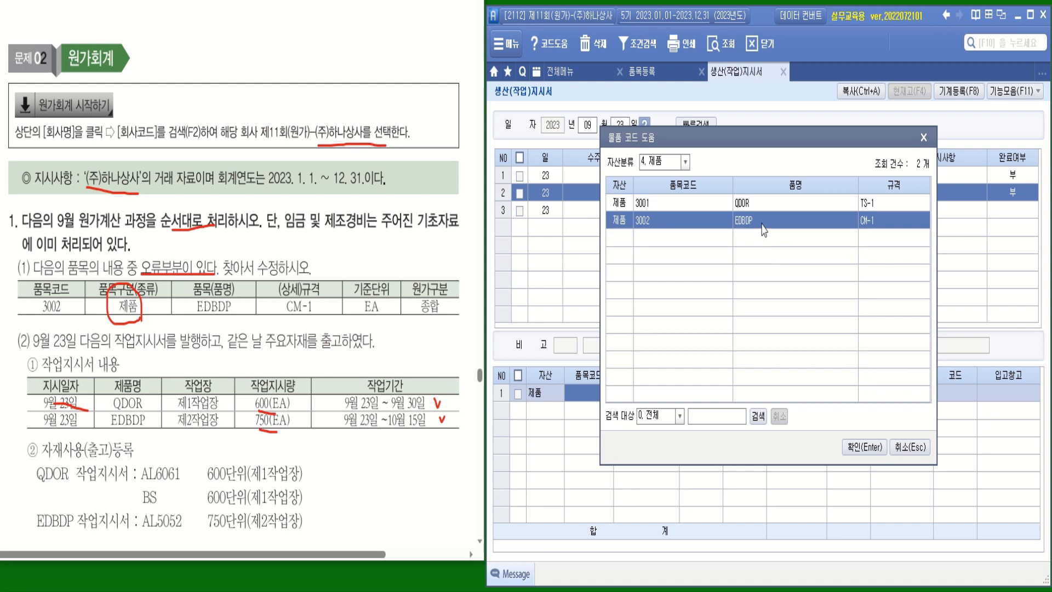
{"action": "double_click", "coordinate": [763, 222]}
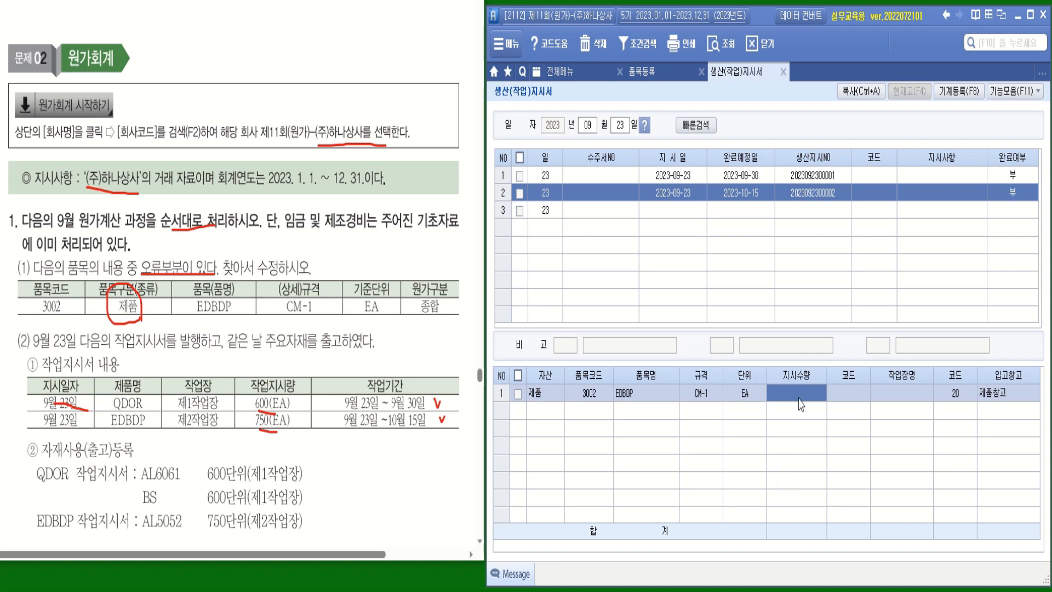
{"action": "type", "text": "750"}
{"action": "key", "text": "Return"}
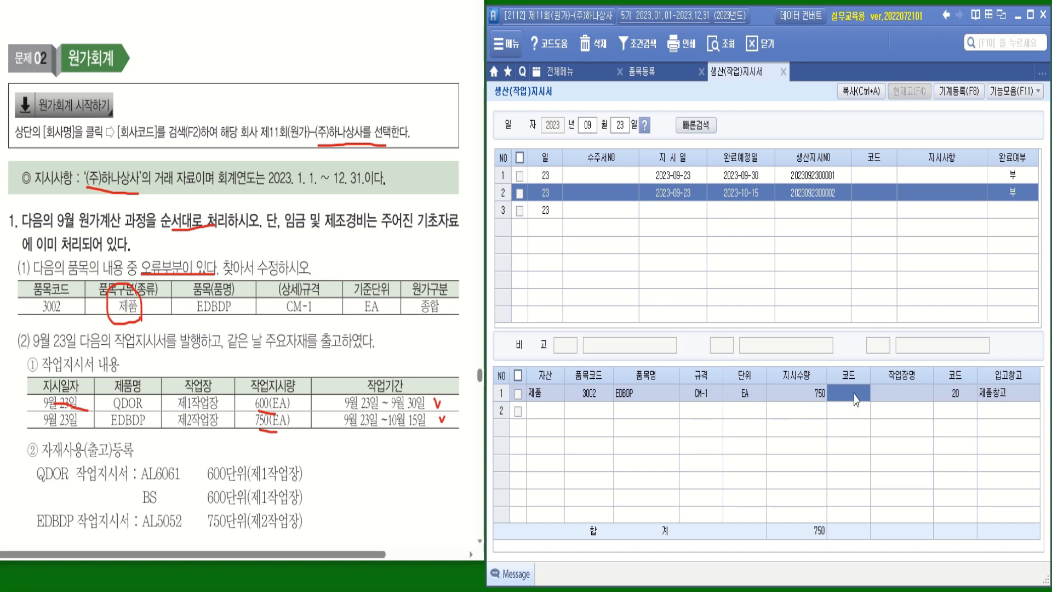
{"action": "key", "text": "F2"}
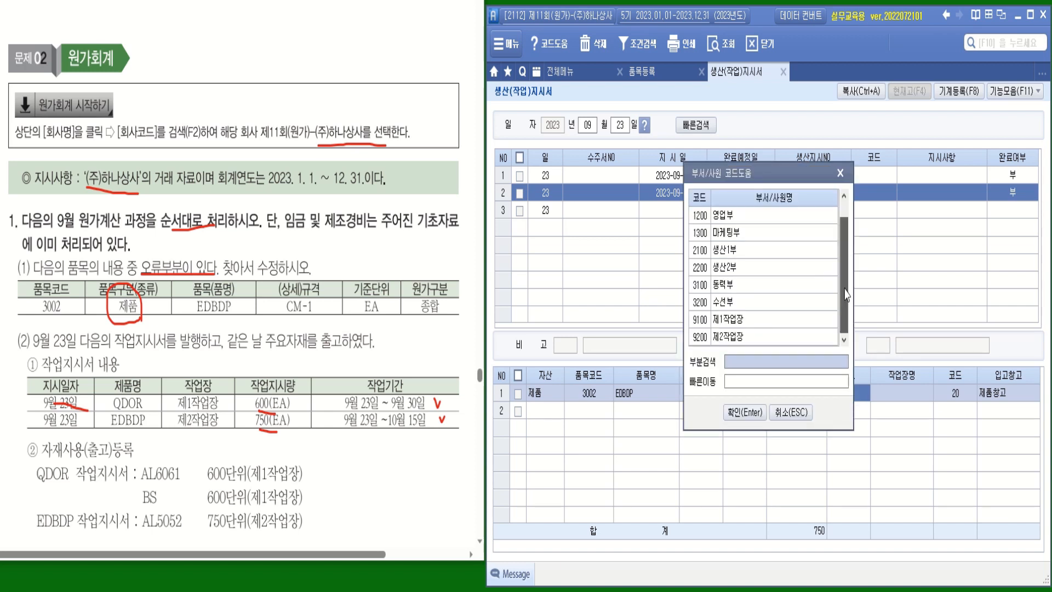
{"action": "left_click", "coordinate": [749, 341]}
{"action": "key", "text": "Return"}
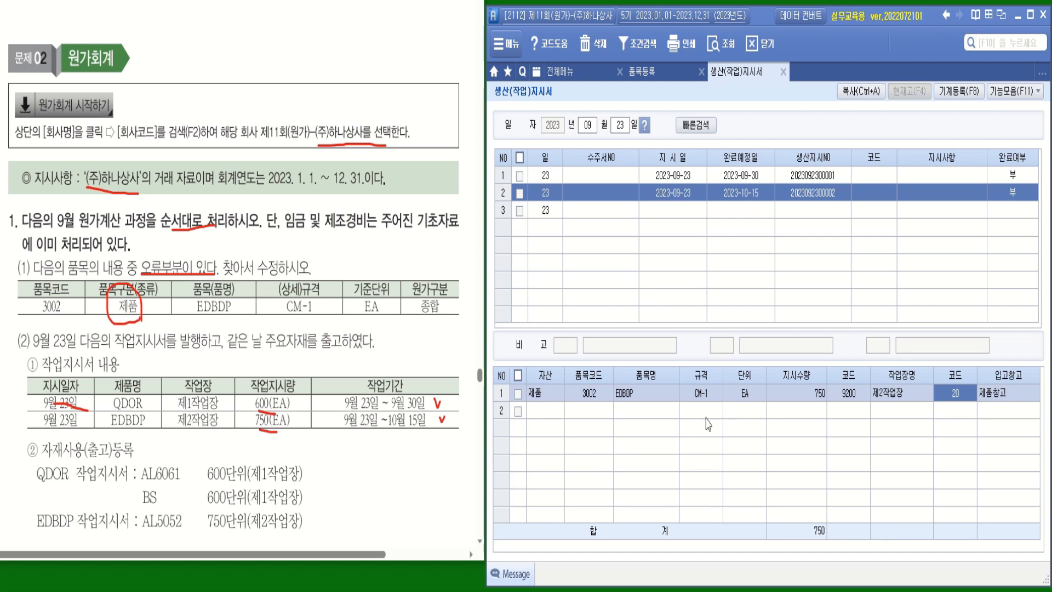
{"action": "left_click", "coordinate": [689, 215]}
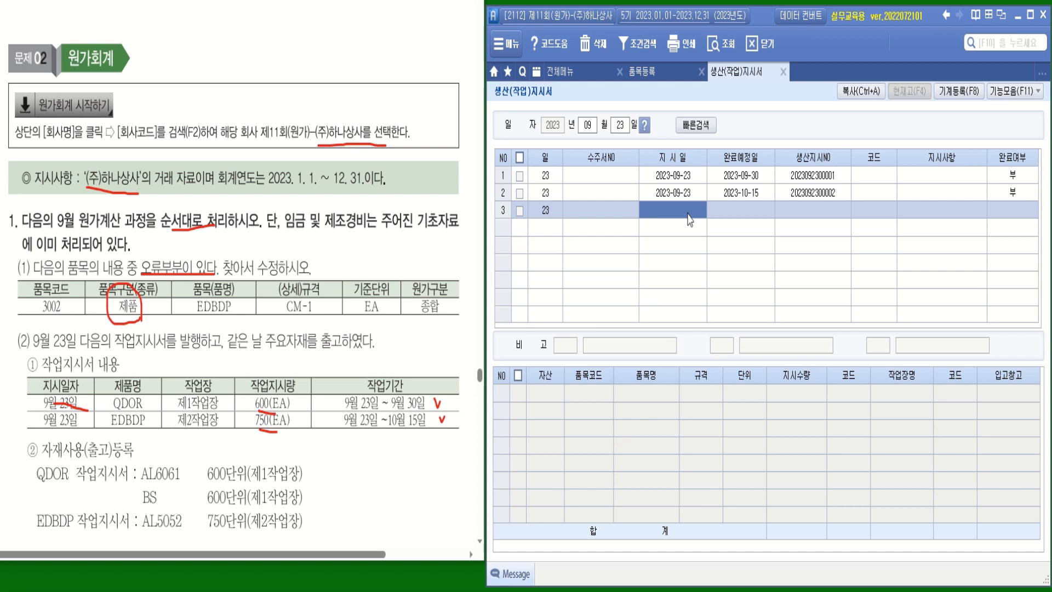
Open material issue entry (자재출고입력) for 2023-09-23 and load the QDOR work order into the first line.
{"action": "left_click", "coordinate": [562, 71]}
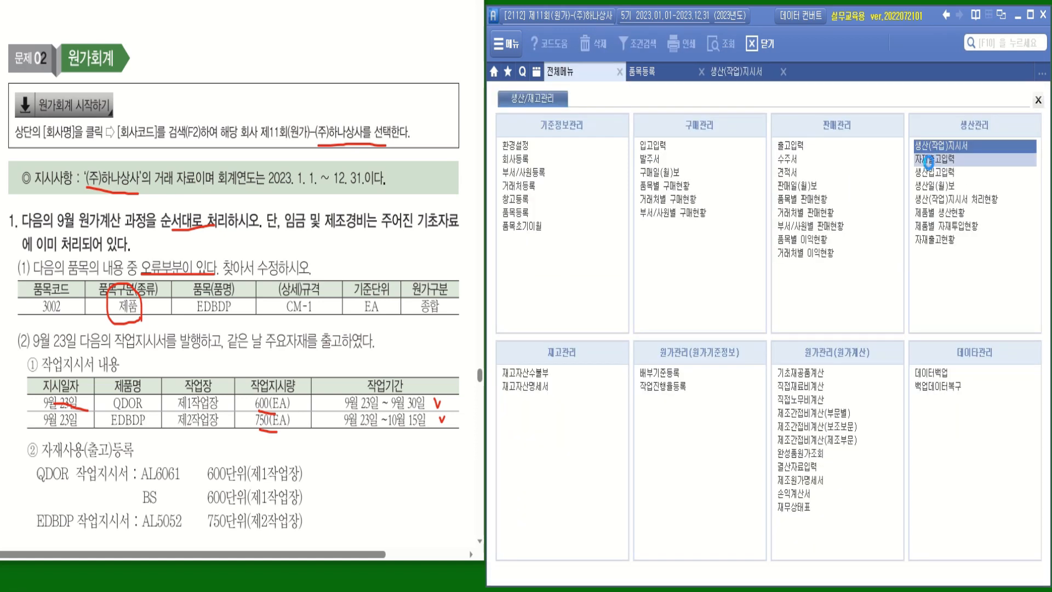
{"action": "left_click", "coordinate": [930, 162]}
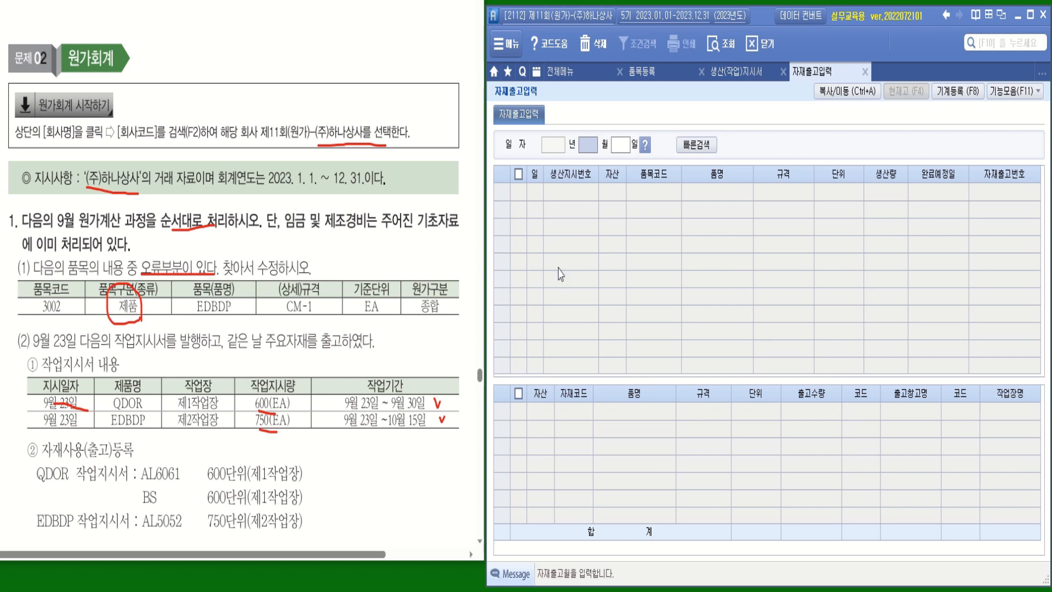
{"action": "type", "text": "09"}
{"action": "key", "text": "Return"}
{"action": "type", "text": "23"}
{"action": "key", "text": "Return"}
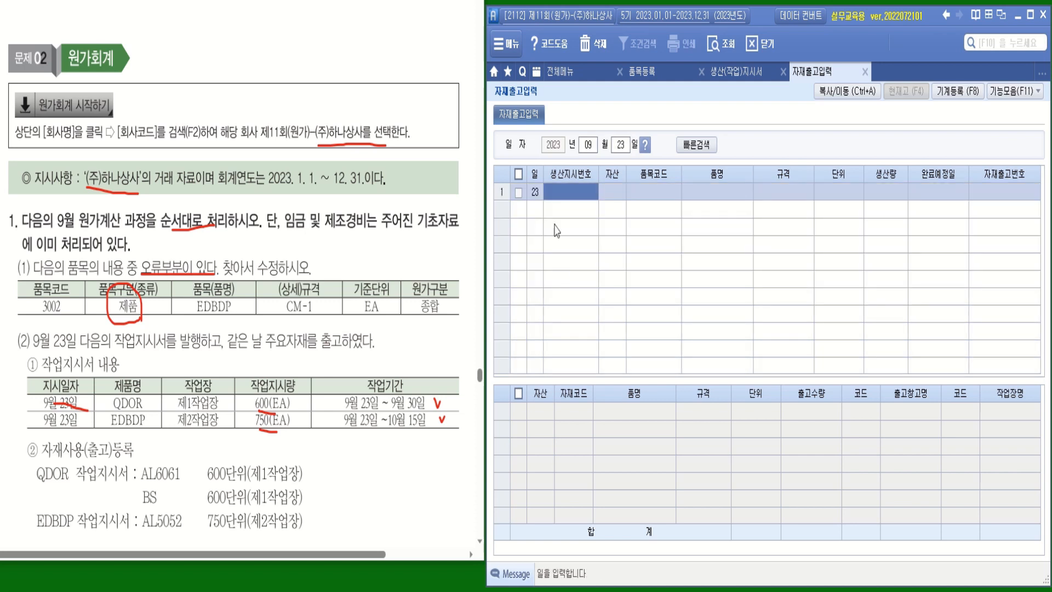
{"action": "double_click", "coordinate": [573, 197]}
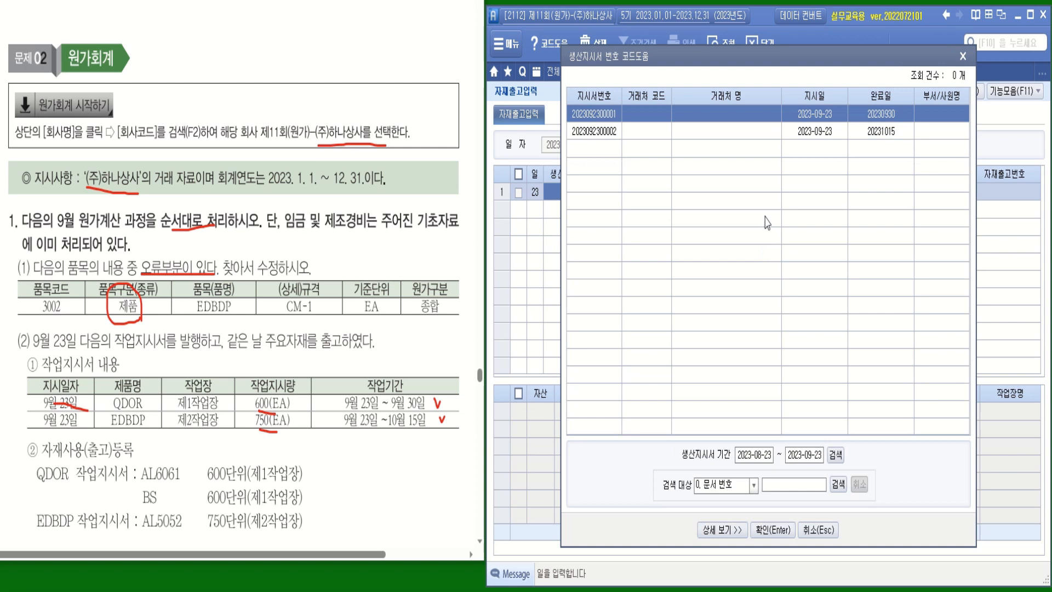
{"action": "double_click", "coordinate": [755, 119]}
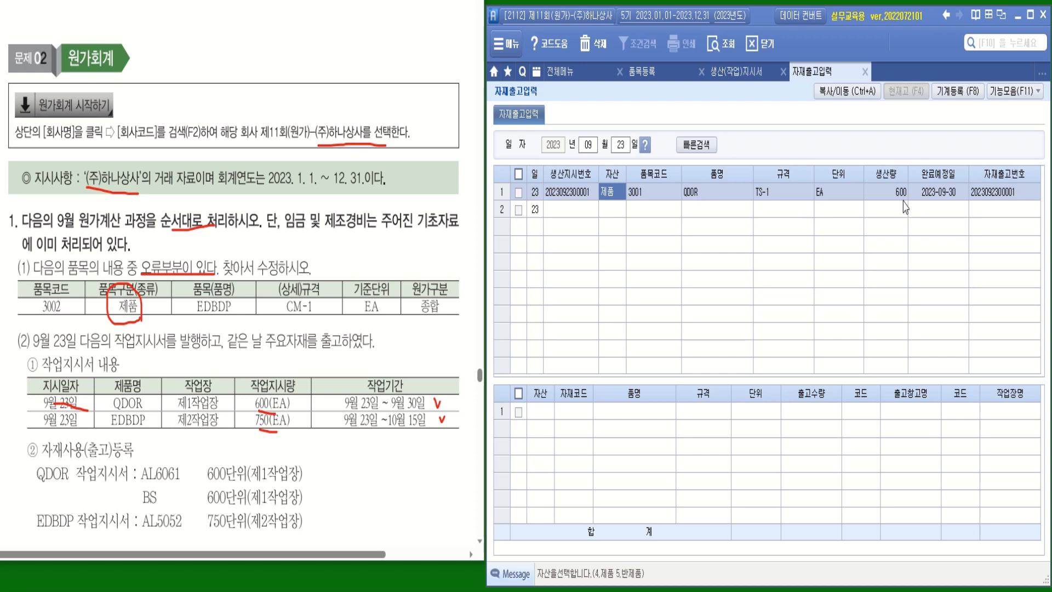
Issue raw material (원재료) 5001 AL6061 to the QDOR work order with quantity 600 and workplace 제1작업장.
{"action": "left_click", "coordinate": [549, 412]}
{"action": "left_click", "coordinate": [577, 419]}
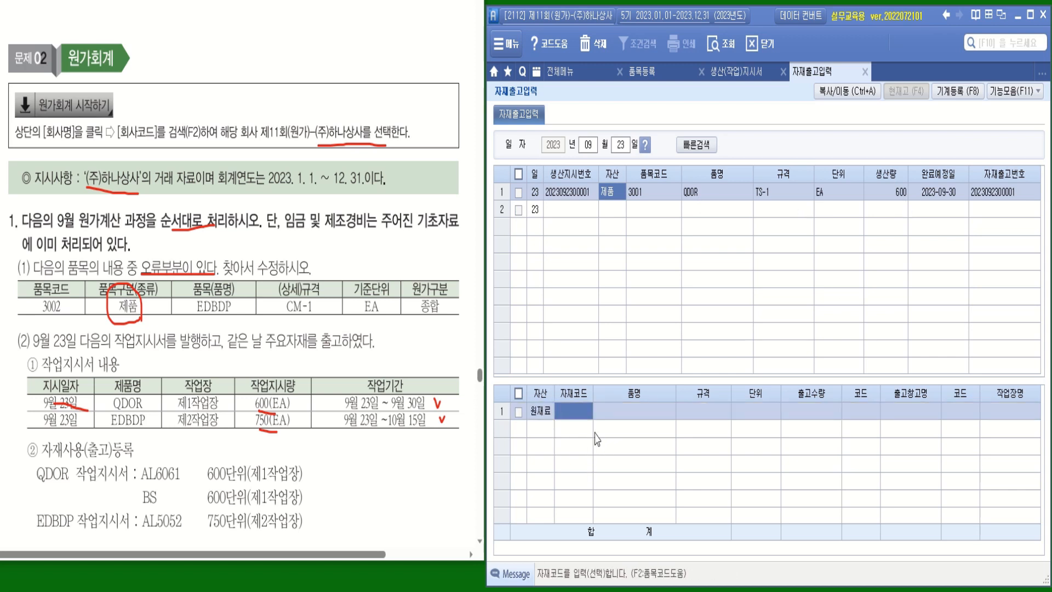
{"action": "key", "text": "F2"}
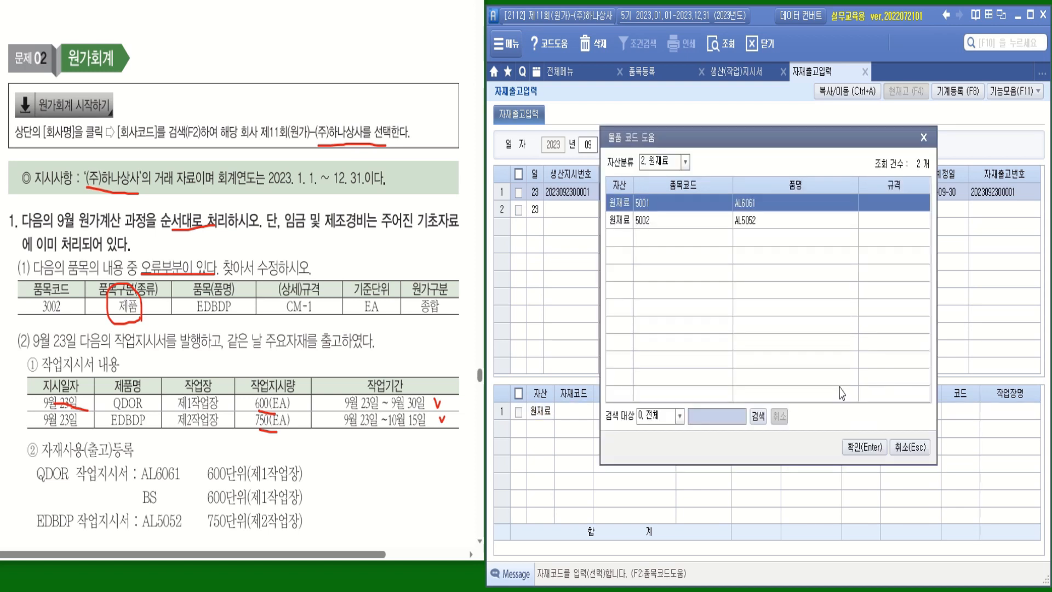
{"action": "double_click", "coordinate": [760, 206]}
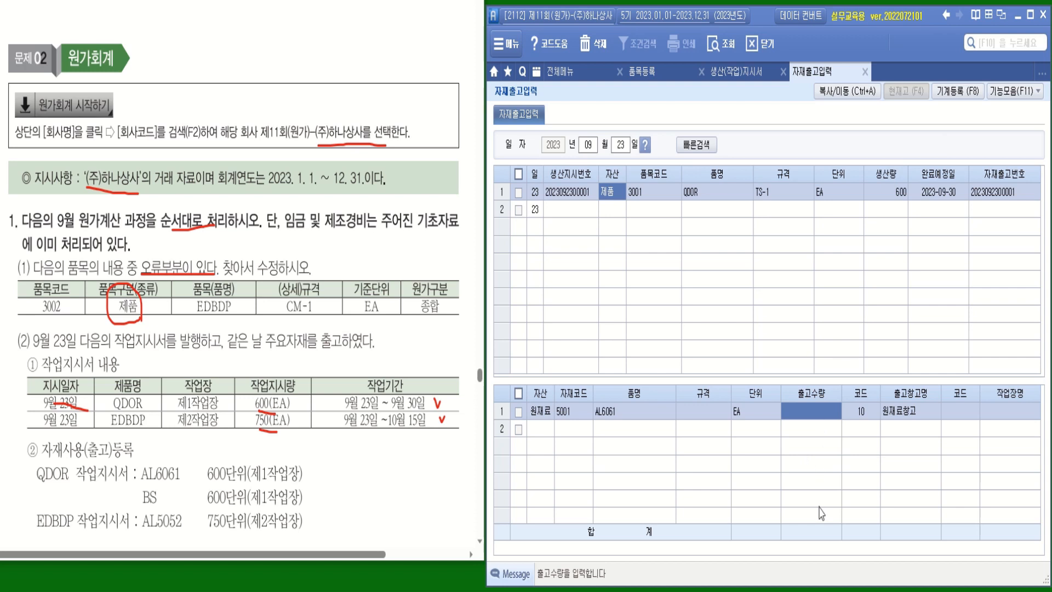
{"action": "type", "text": "600"}
{"action": "key", "text": "Return"}
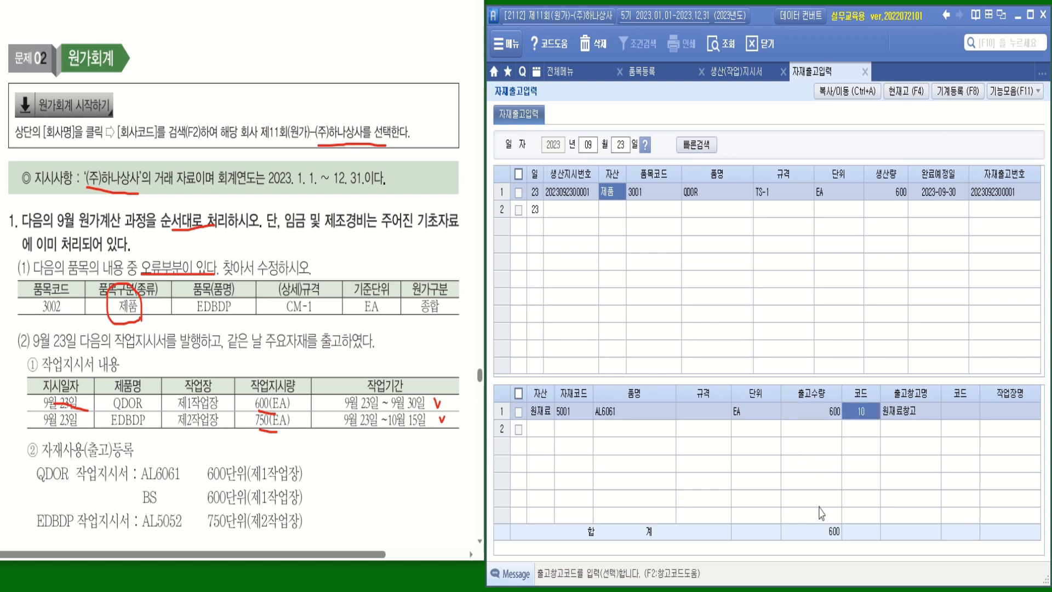
{"action": "left_click", "coordinate": [958, 416]}
{"action": "key", "text": "F2"}
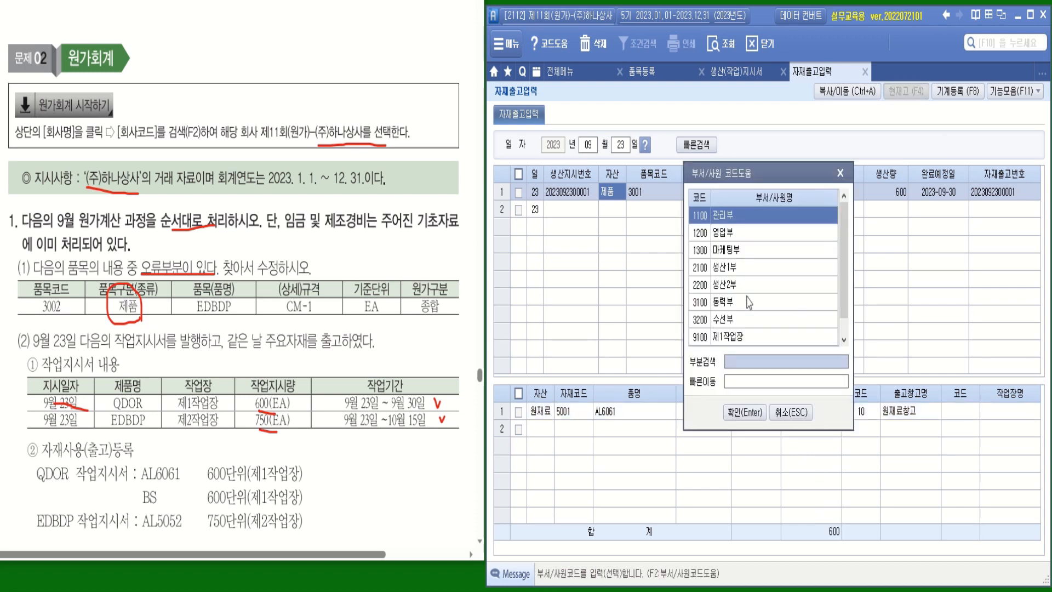
{"action": "double_click", "coordinate": [737, 342]}
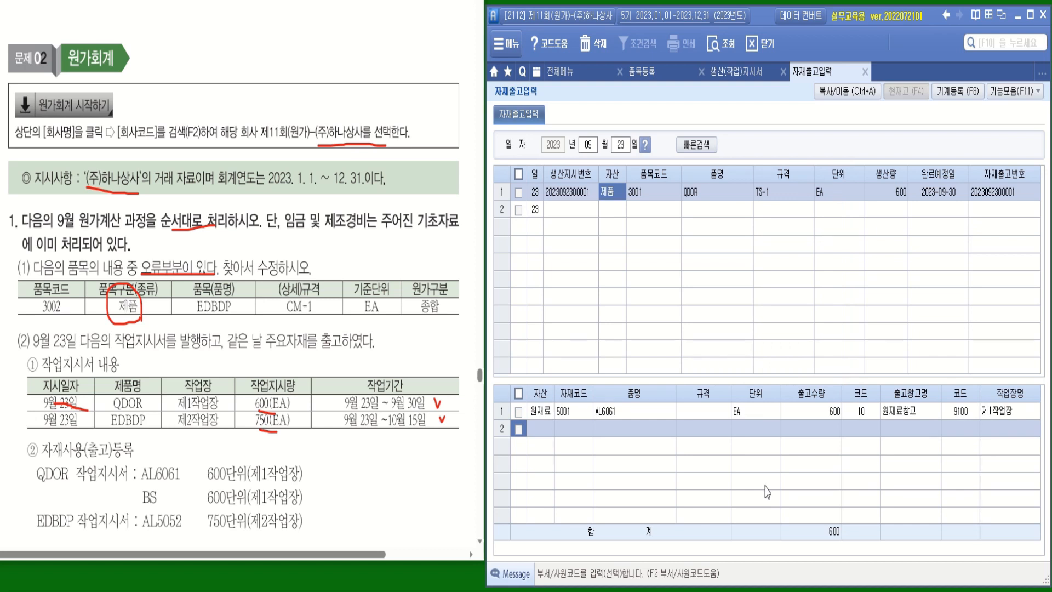
{"action": "left_click", "coordinate": [539, 431]}
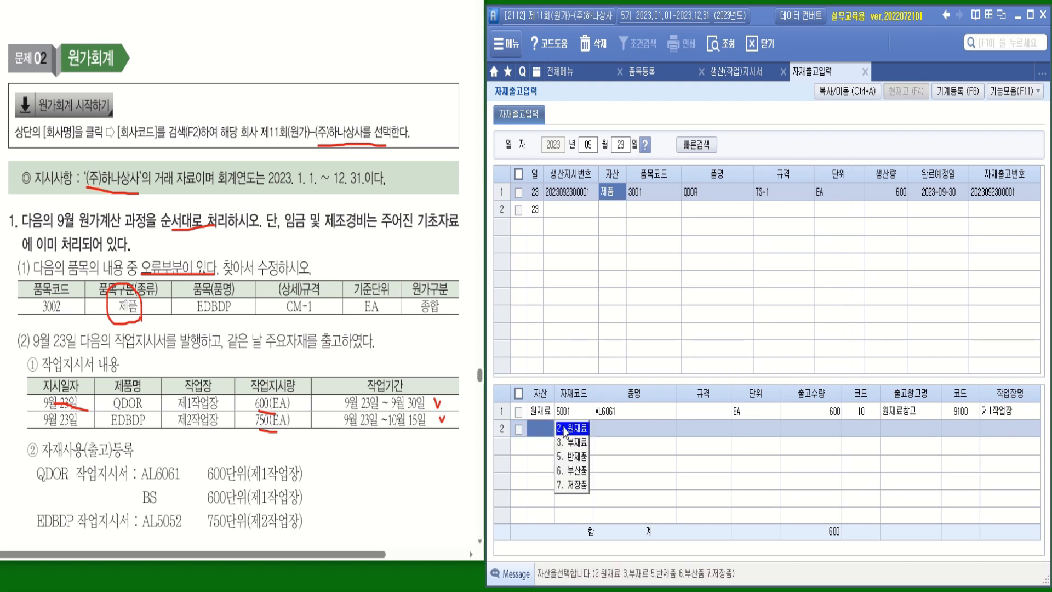
{"action": "left_click", "coordinate": [572, 428]}
{"action": "key", "text": "F2"}
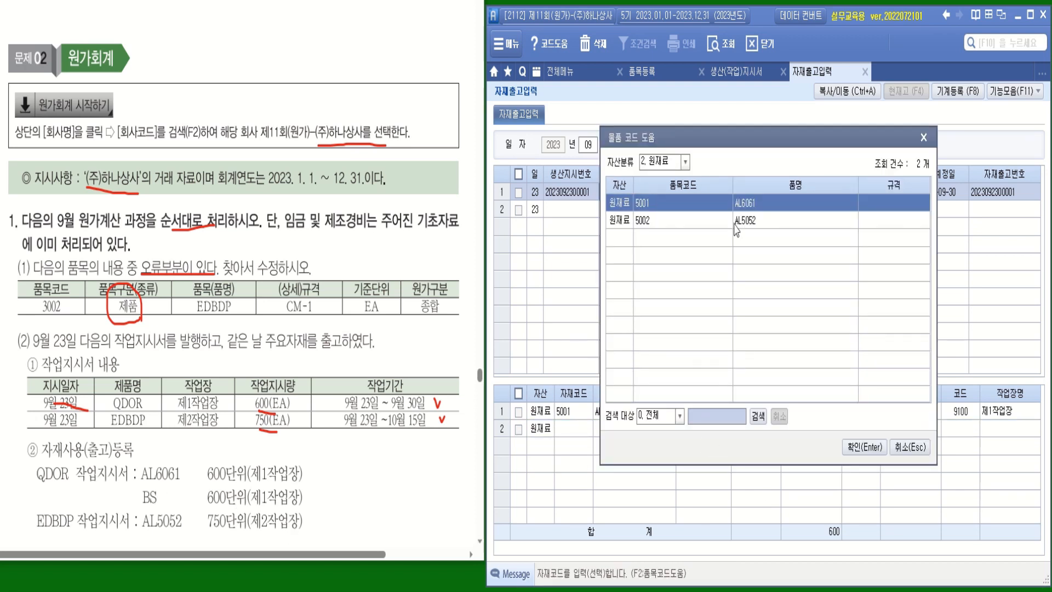
{"action": "left_click", "coordinate": [924, 139]}
Issue sub-material (부재료) 6001 BS to the QDOR work order with quantity 600 and workplace 제1작업장.
{"action": "left_click", "coordinate": [540, 430]}
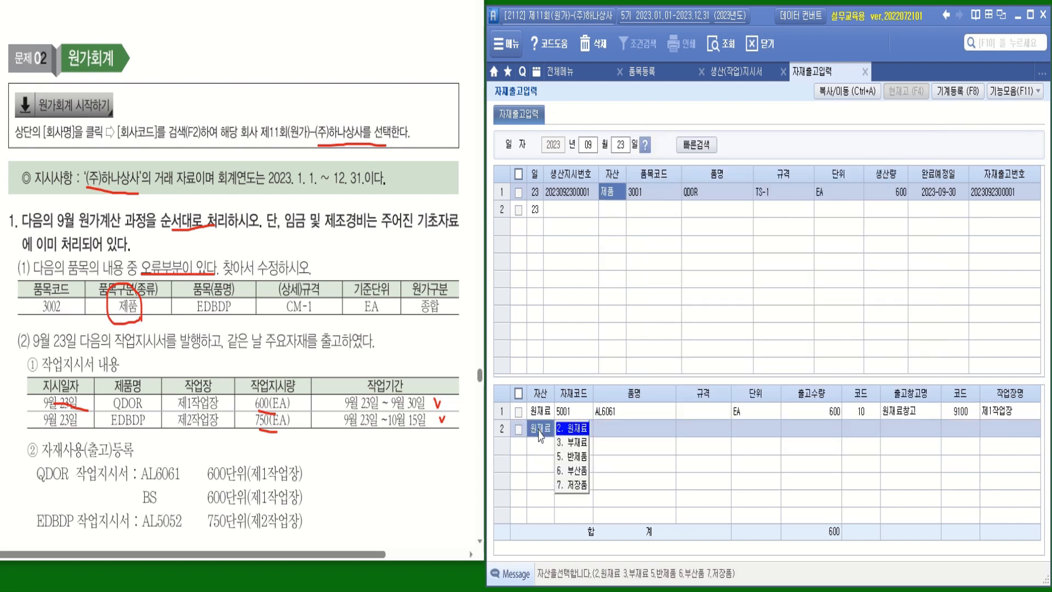
{"action": "left_click", "coordinate": [573, 443]}
{"action": "key", "text": "F2"}
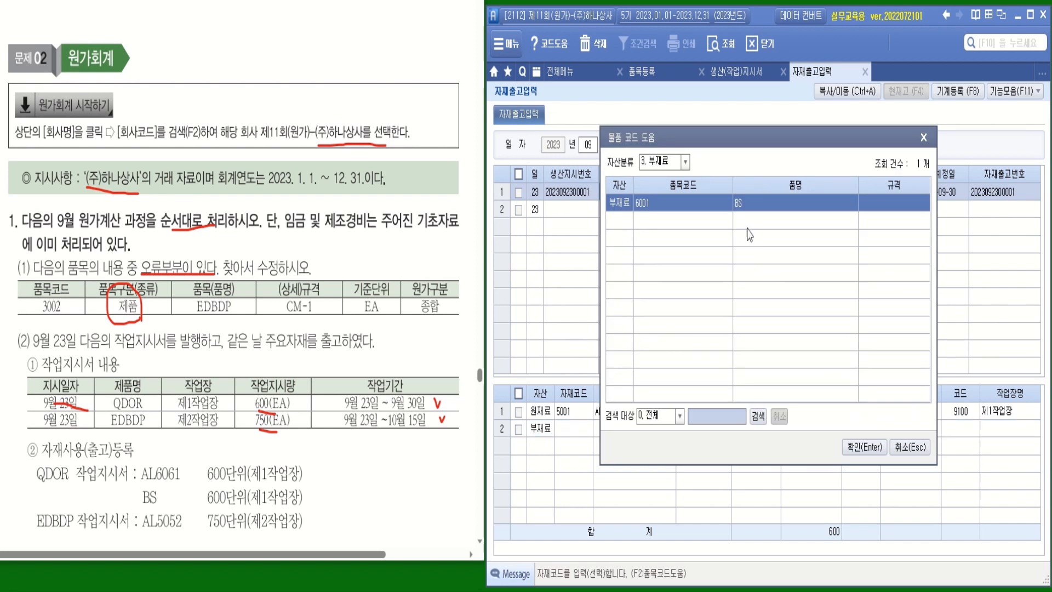
{"action": "double_click", "coordinate": [753, 205]}
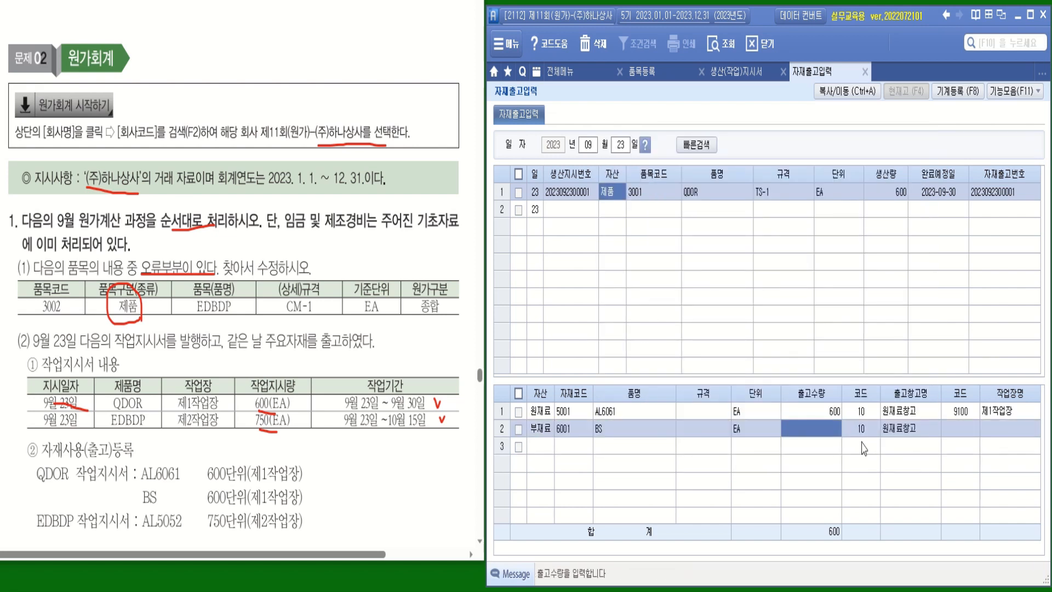
{"action": "type", "text": "600"}
{"action": "key", "text": "Return"}
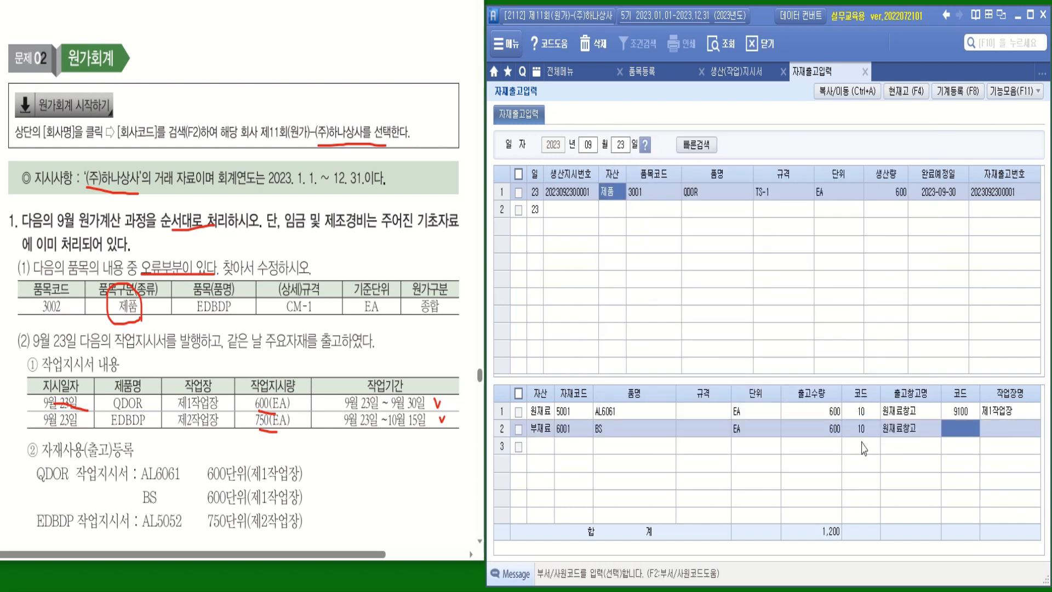
{"action": "key", "text": "Return"}
{"action": "key", "text": "Return"}
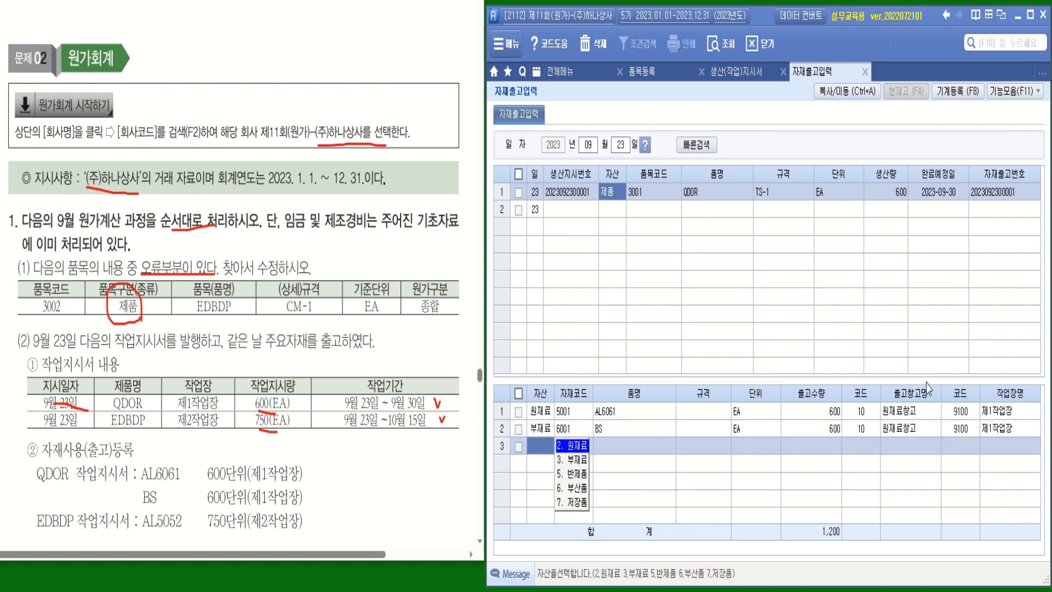
{"action": "key", "text": "Up"}
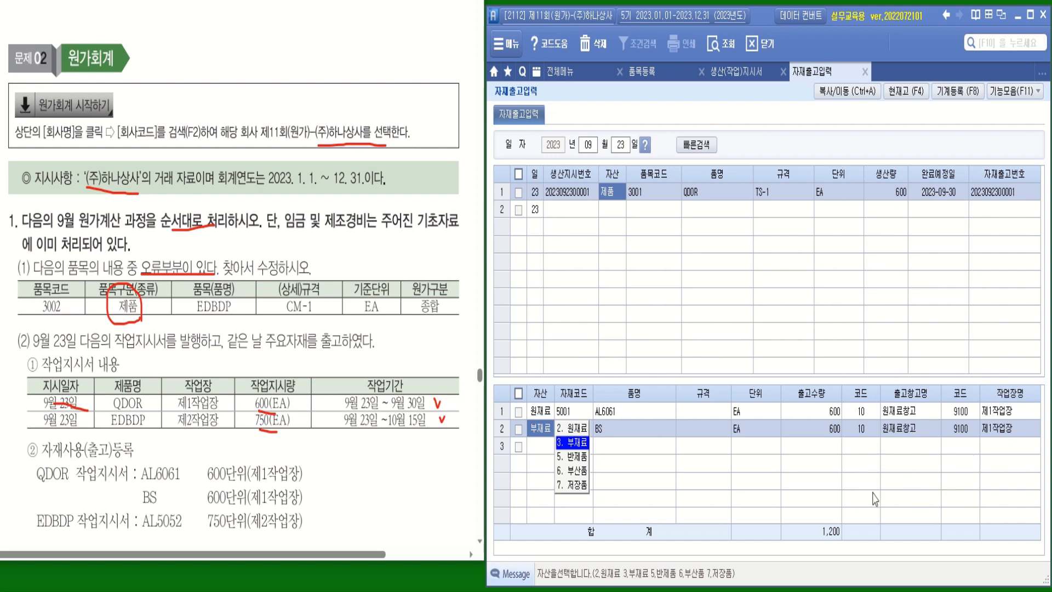
Load the EDBDP work order into the second line of the September 23 material issues.
{"action": "left_click", "coordinate": [583, 212]}
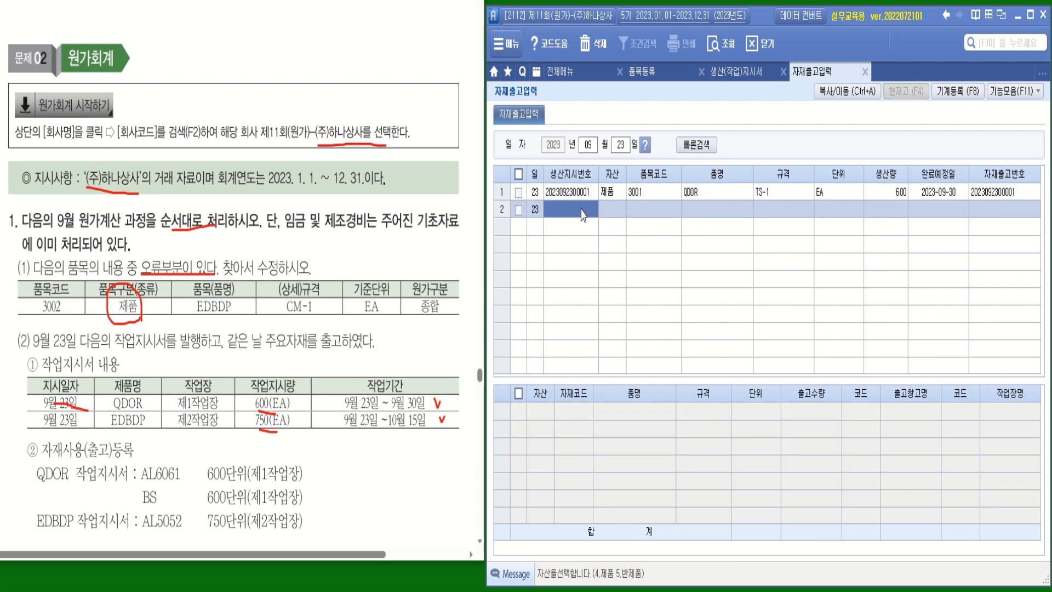
{"action": "key", "text": "F2"}
{"action": "left_click", "coordinate": [785, 531]}
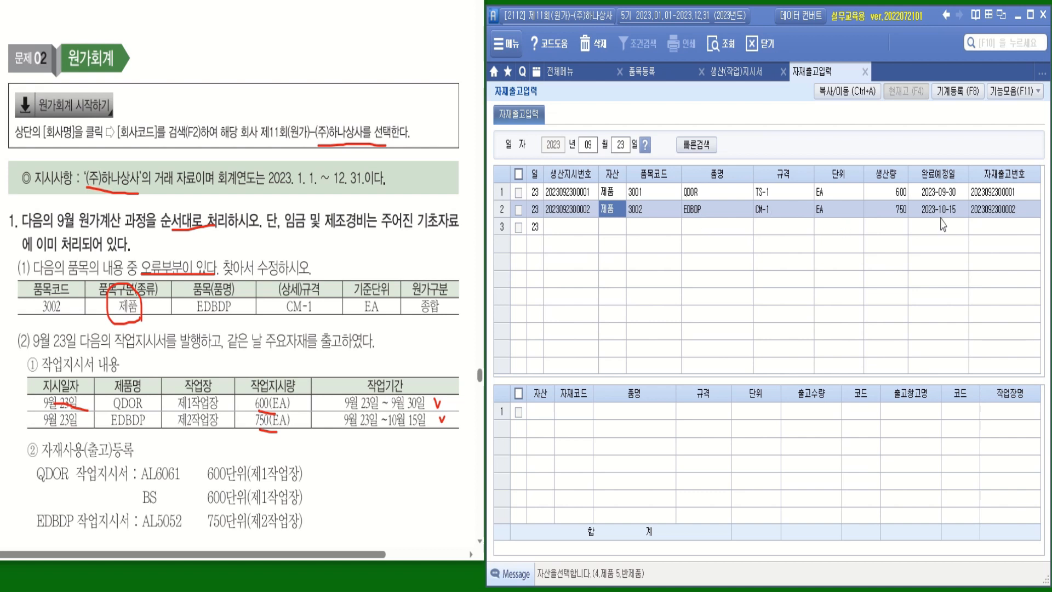
Issue raw material (원재료) 5002 AL5052 to the EDBDP work order with quantity 750.
{"action": "left_click", "coordinate": [542, 412]}
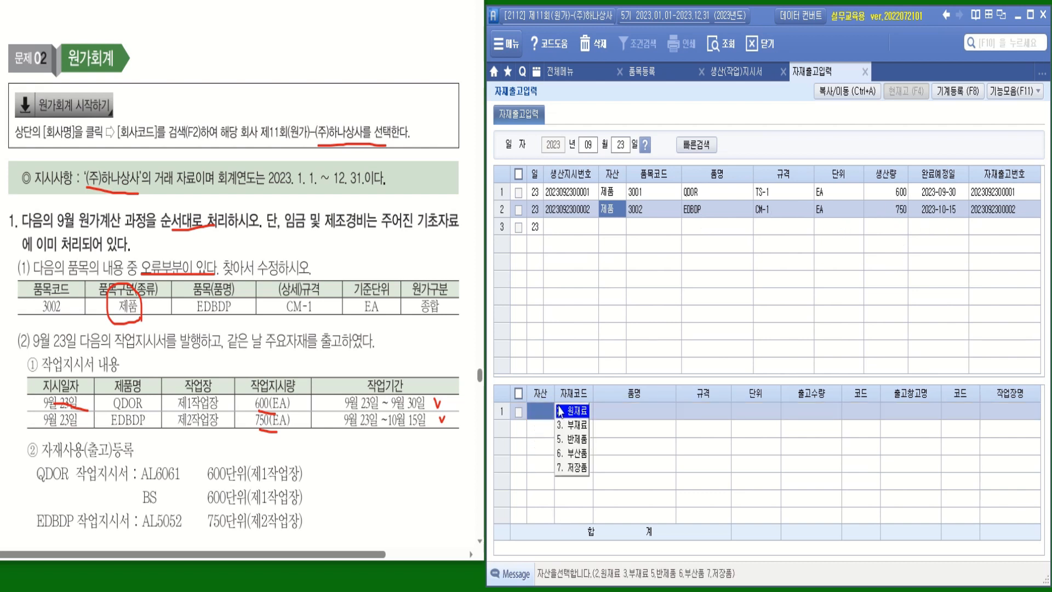
{"action": "left_click", "coordinate": [569, 421]}
{"action": "key", "text": "F2"}
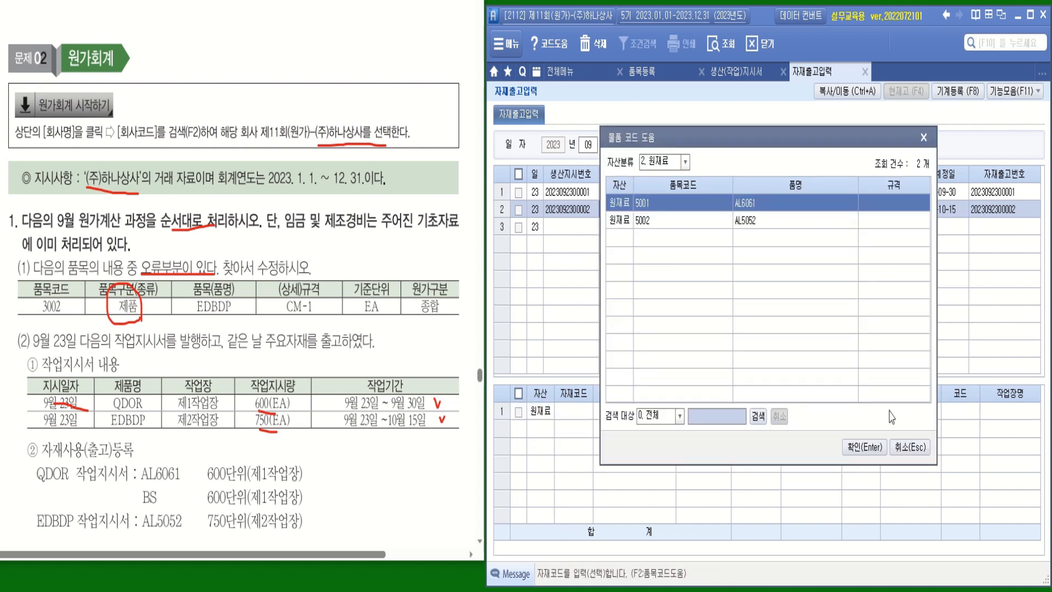
{"action": "double_click", "coordinate": [760, 221]}
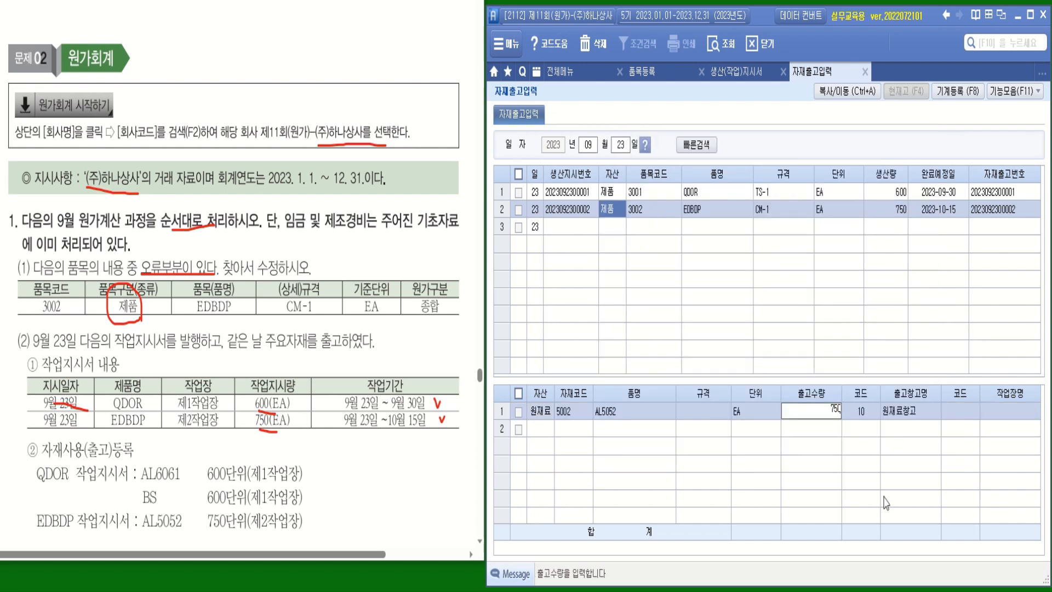
{"action": "type", "text": "750"}
{"action": "key", "text": "Return"}
{"action": "key", "text": "Return"}
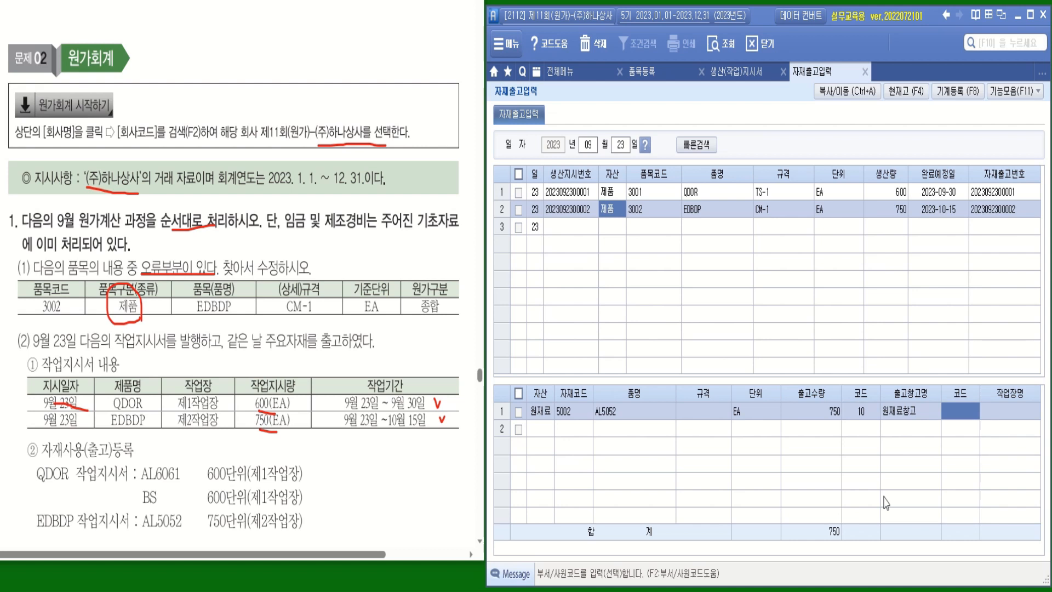
Assign workplace 9200 제2작업장 to the AL5052 issue line.
{"action": "key", "text": "F2"}
{"action": "key", "text": "Down"}
{"action": "key", "text": "Down"}
{"action": "key", "text": "Down"}
{"action": "key", "text": "Down"}
{"action": "key", "text": "Down"}
{"action": "key", "text": "Down"}
{"action": "key", "text": "Down"}
{"action": "key", "text": "Down"}
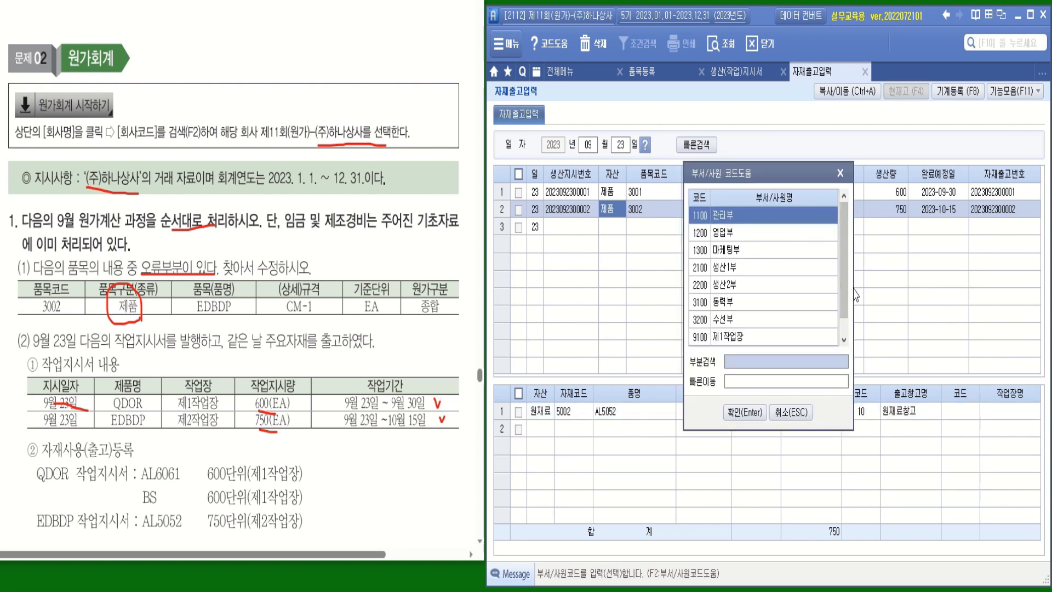
{"action": "key", "text": "Return"}
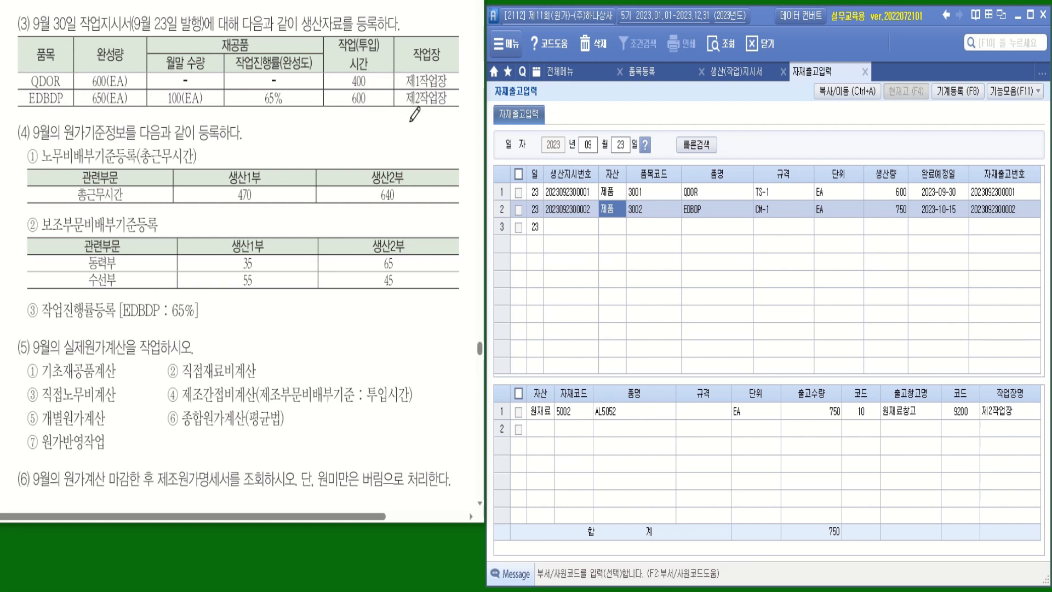
Open production receipt entry (생산입고입력) for 2023-09-30 and load the QDOR work order into the first line.
{"action": "left_click", "coordinate": [567, 79]}
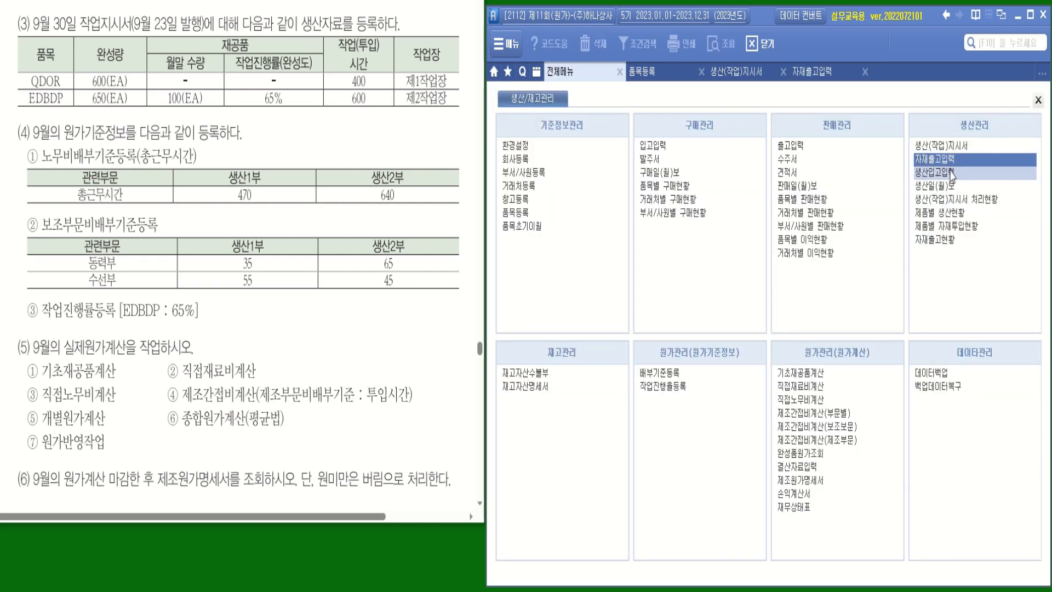
{"action": "left_click", "coordinate": [951, 172]}
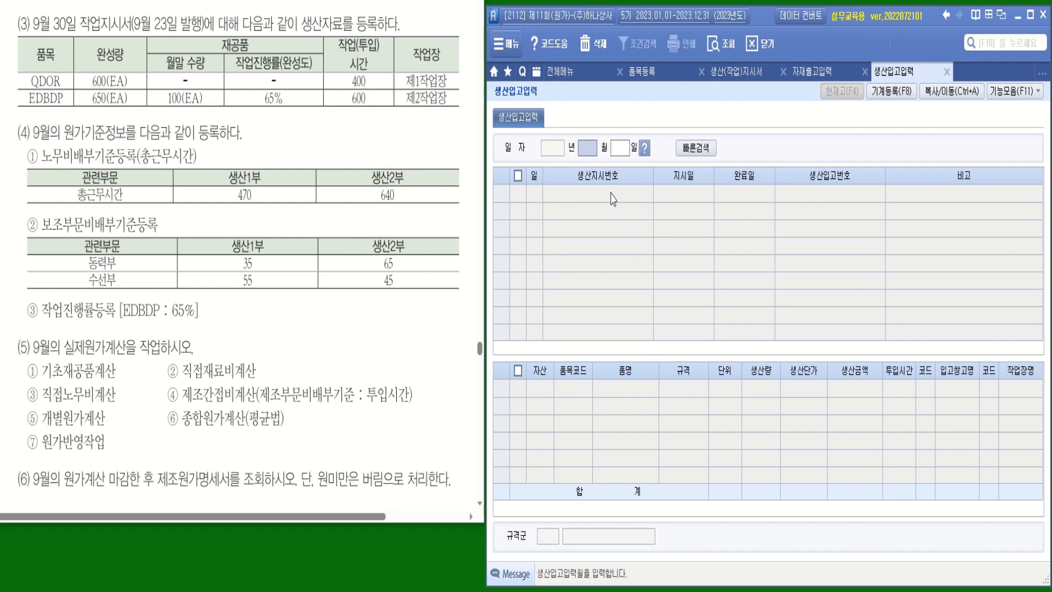
{"action": "type", "text": "09"}
{"action": "key", "text": "Return"}
{"action": "type", "text": "30"}
{"action": "key", "text": "Return"}
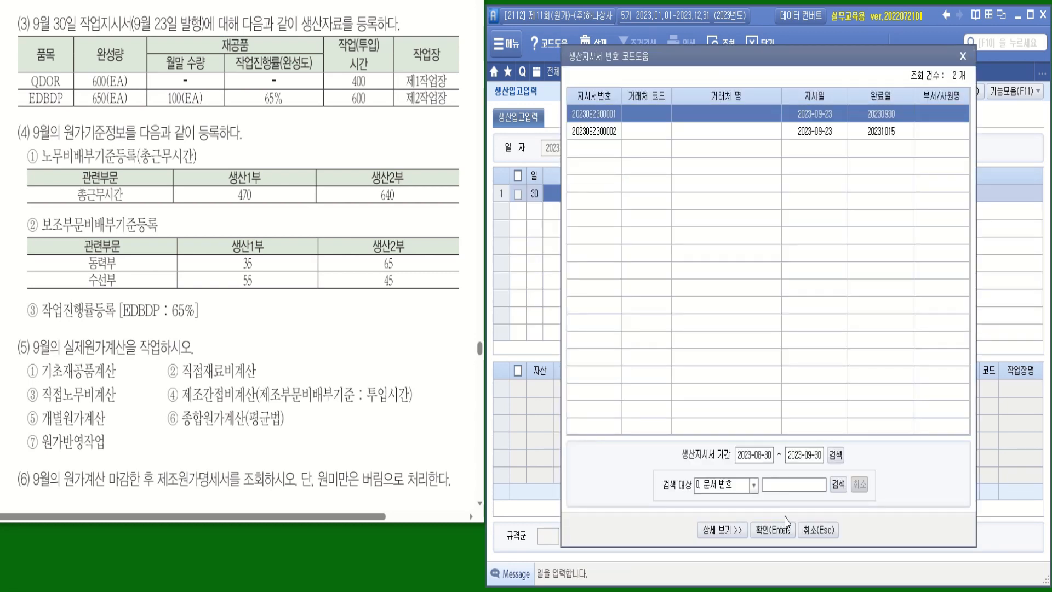
{"action": "key", "text": "Escape"}
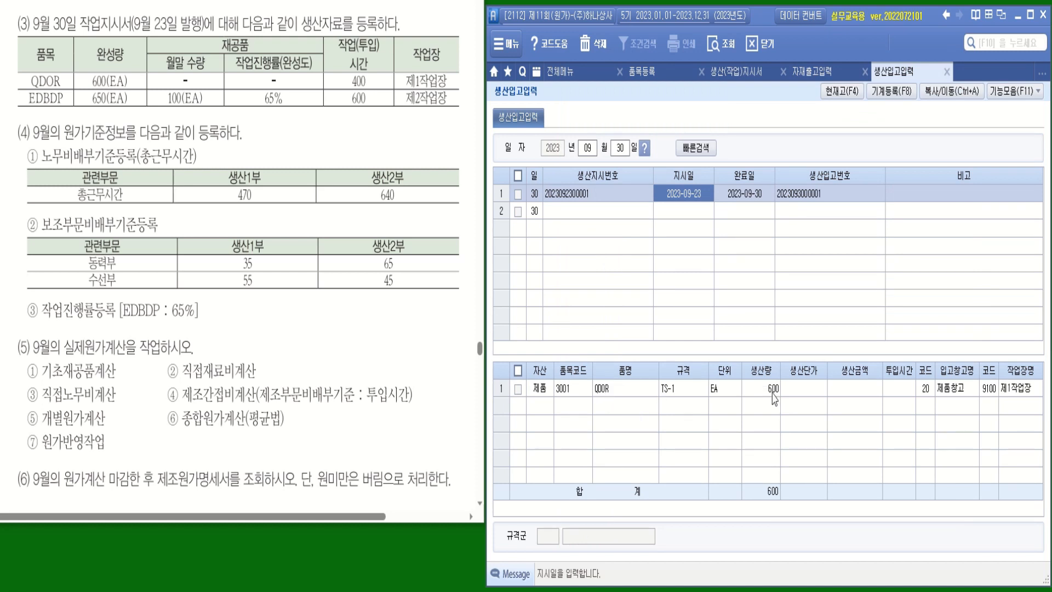
Set the input time (투입시간) of the QDOR production receipt to 400.
{"action": "left_click", "coordinate": [904, 390]}
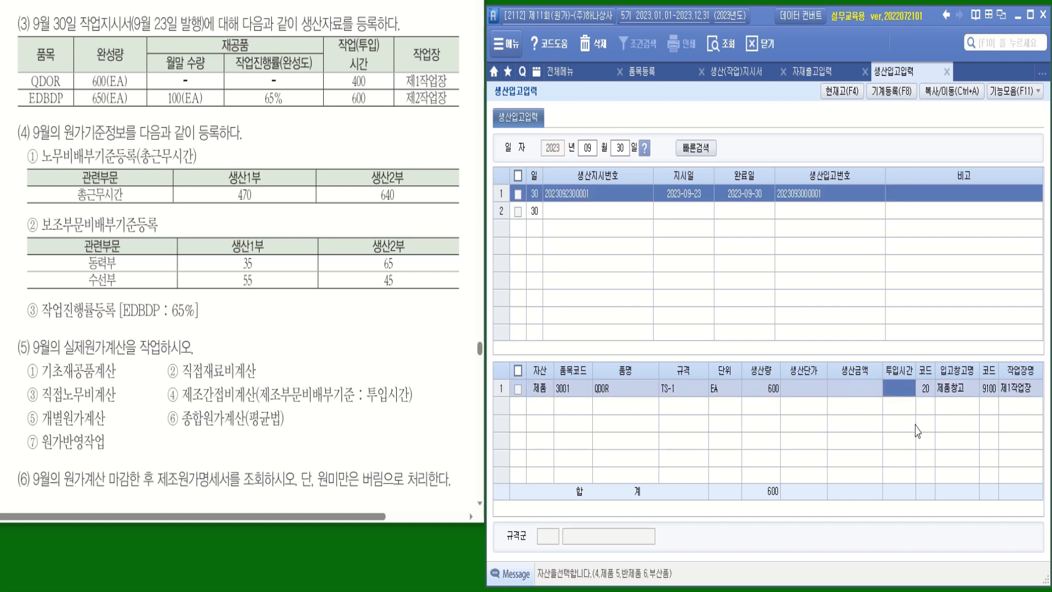
{"action": "type", "text": "400"}
{"action": "key", "text": "Return"}
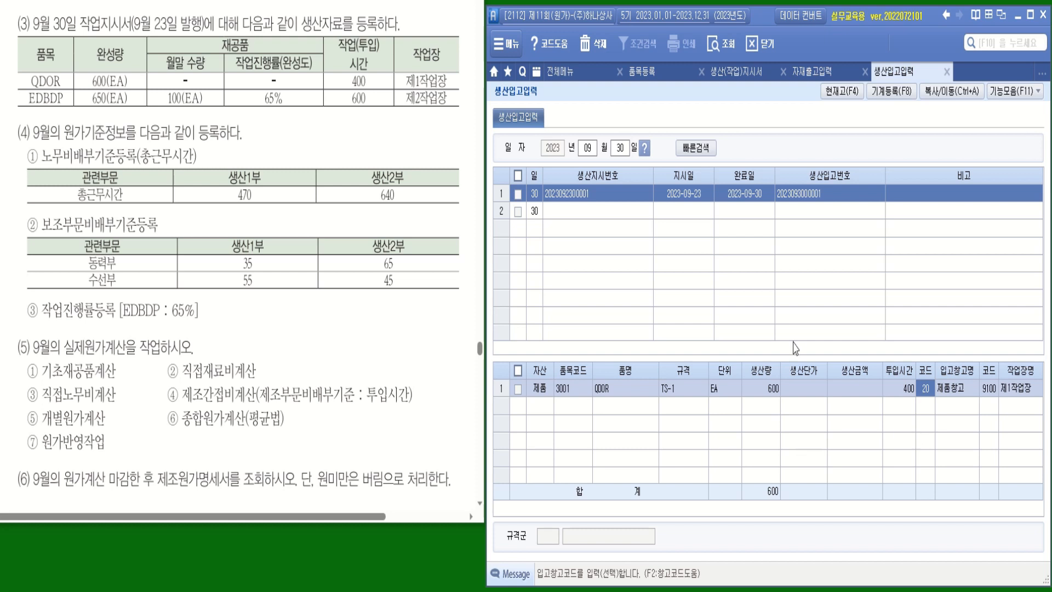
Load the EDBDP work order into the second line of the September 30 production receipts.
{"action": "left_click", "coordinate": [624, 214]}
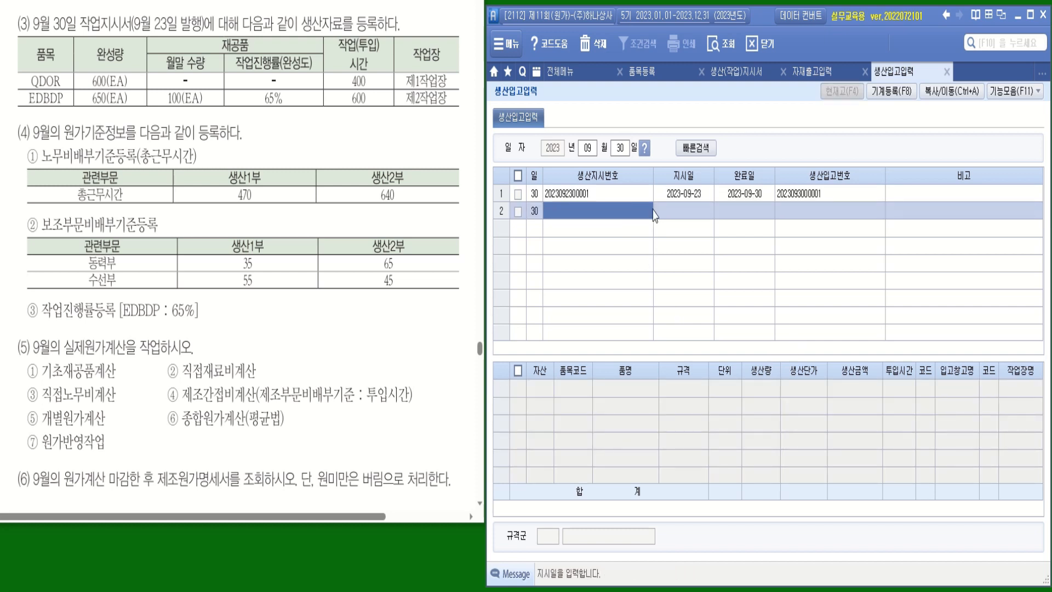
{"action": "key", "text": "F2"}
{"action": "left_click", "coordinate": [780, 534]}
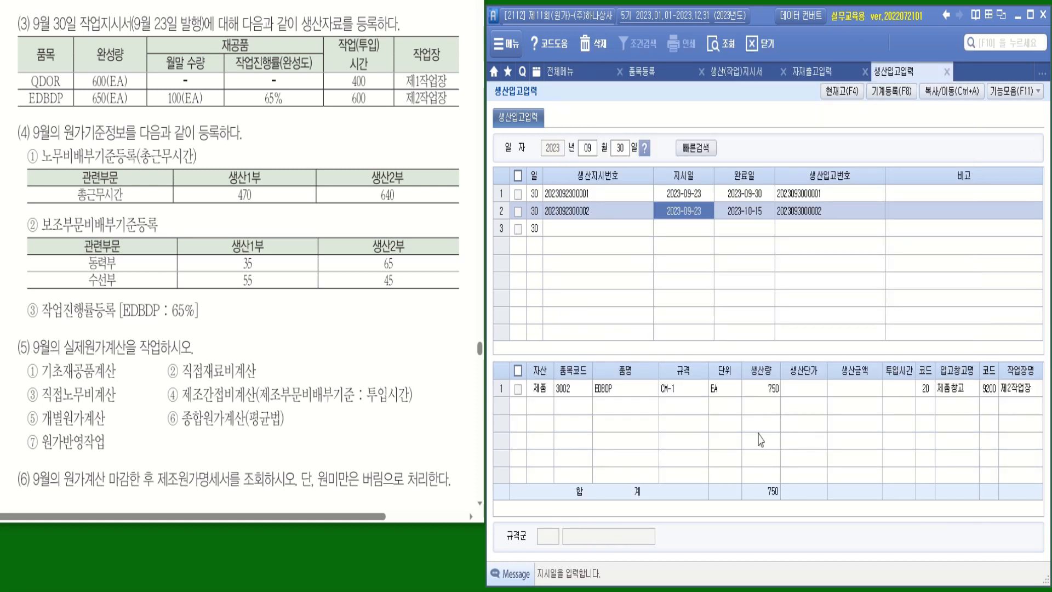
Set the EDBDP production receipt's quantity (생산량) to 650 and its input time (투입시간) to 600.
{"action": "left_click", "coordinate": [772, 390]}
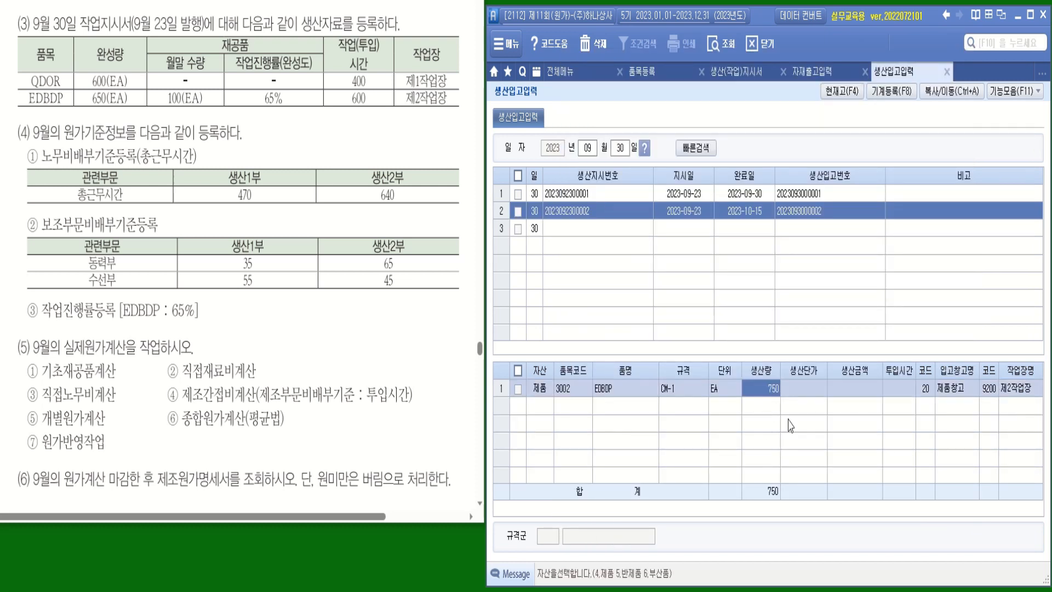
{"action": "type", "text": "650"}
{"action": "key", "text": "Return"}
{"action": "key", "text": "Return"}
{"action": "key", "text": "Return"}
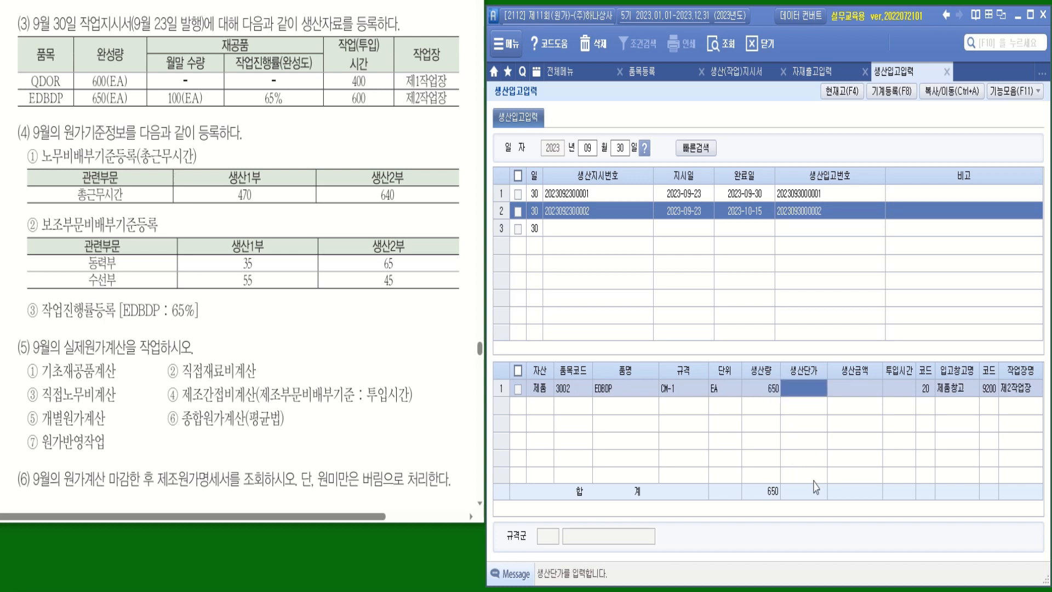
{"action": "type", "text": "600"}
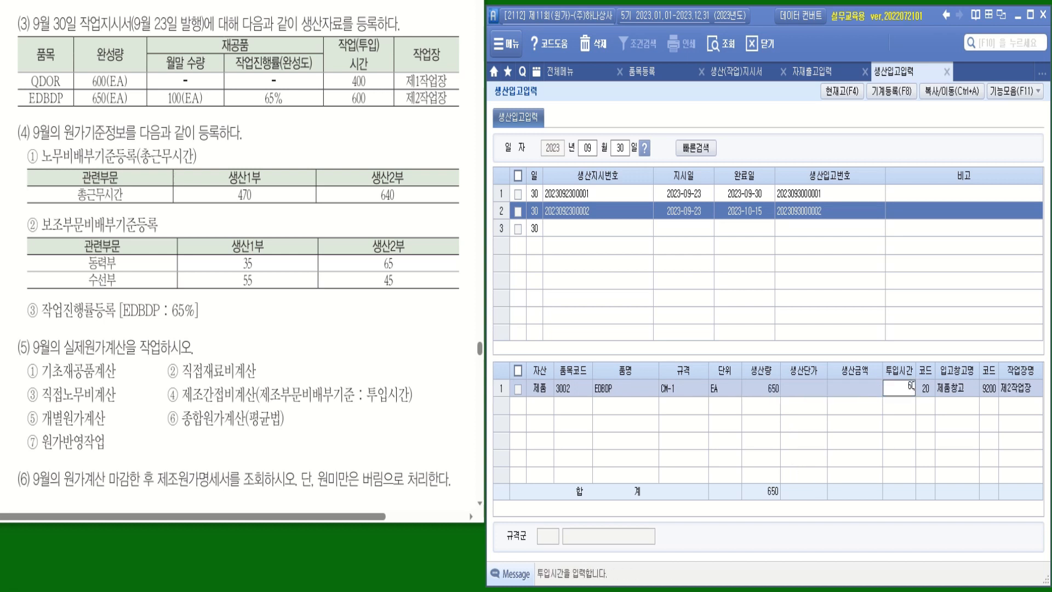
{"action": "key", "text": "Return"}
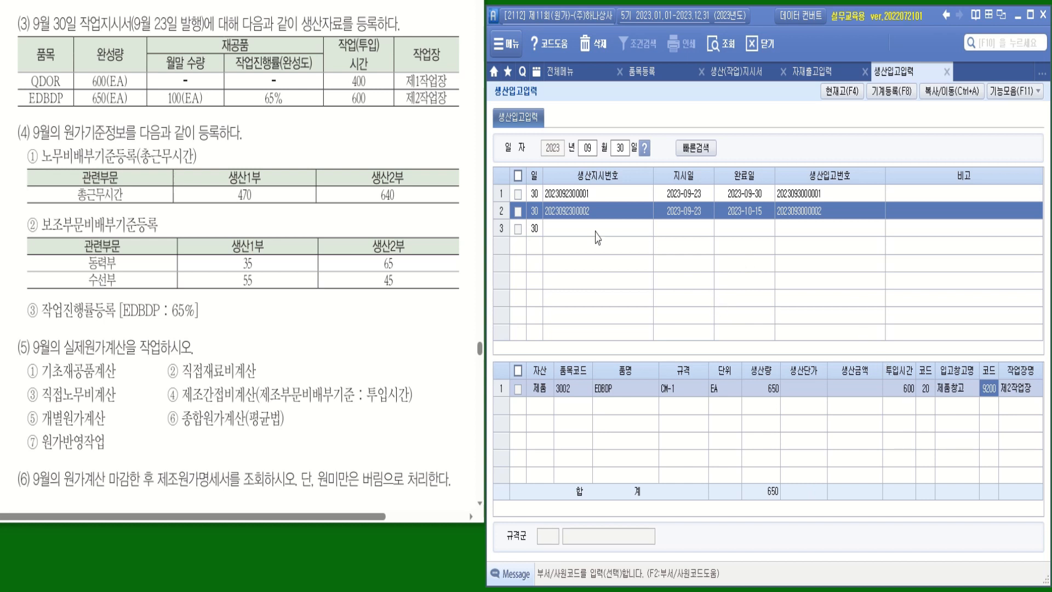
{"action": "left_click", "coordinate": [597, 214]}
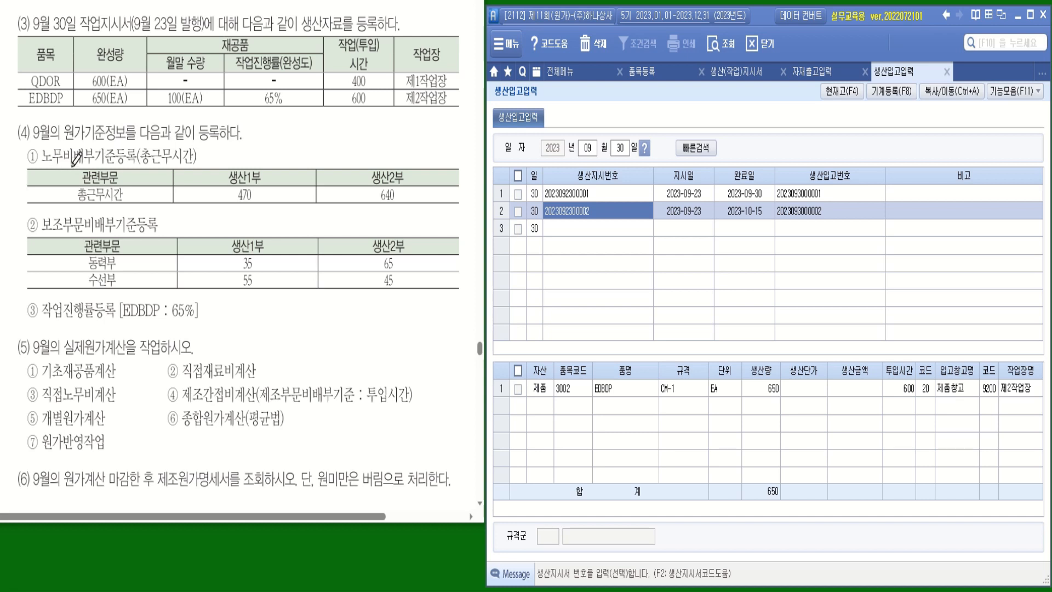
{"action": "mouse_move", "coordinate": [70, 158]}
{"action": "left_mouse_down"}
{"action": "mouse_move", "coordinate": [39, 160]}
{"action": "mouse_move", "coordinate": [71, 156]}
{"action": "left_mouse_up"}
{"action": "left_click_drag", "start_coordinate": [80, 200], "coordinate": [136, 207]}
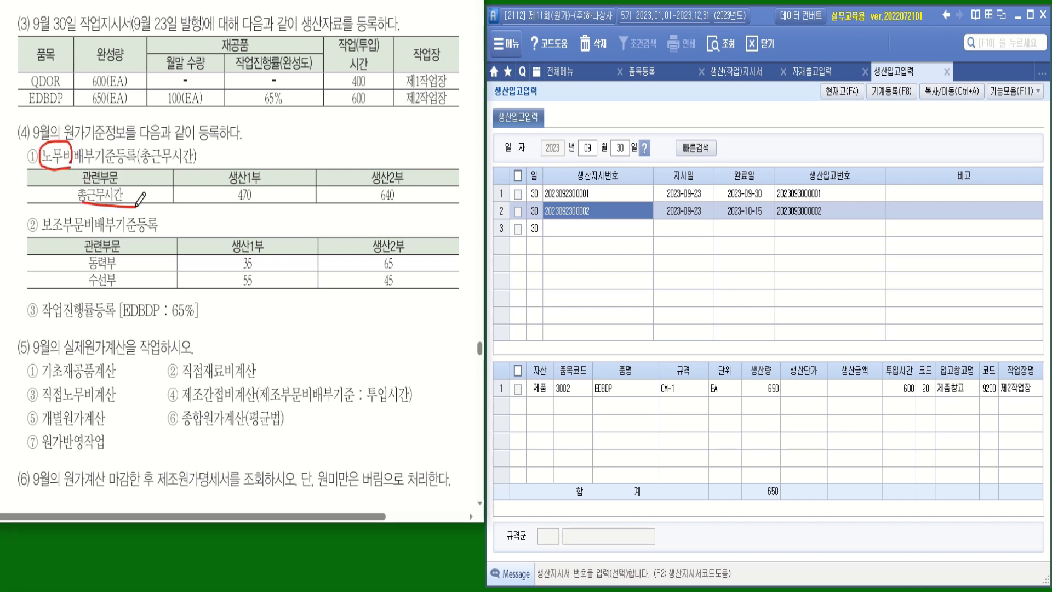
{"action": "mouse_move", "coordinate": [266, 201]}
{"action": "left_mouse_down"}
{"action": "mouse_move", "coordinate": [219, 175]}
{"action": "mouse_move", "coordinate": [269, 192]}
{"action": "left_mouse_up"}
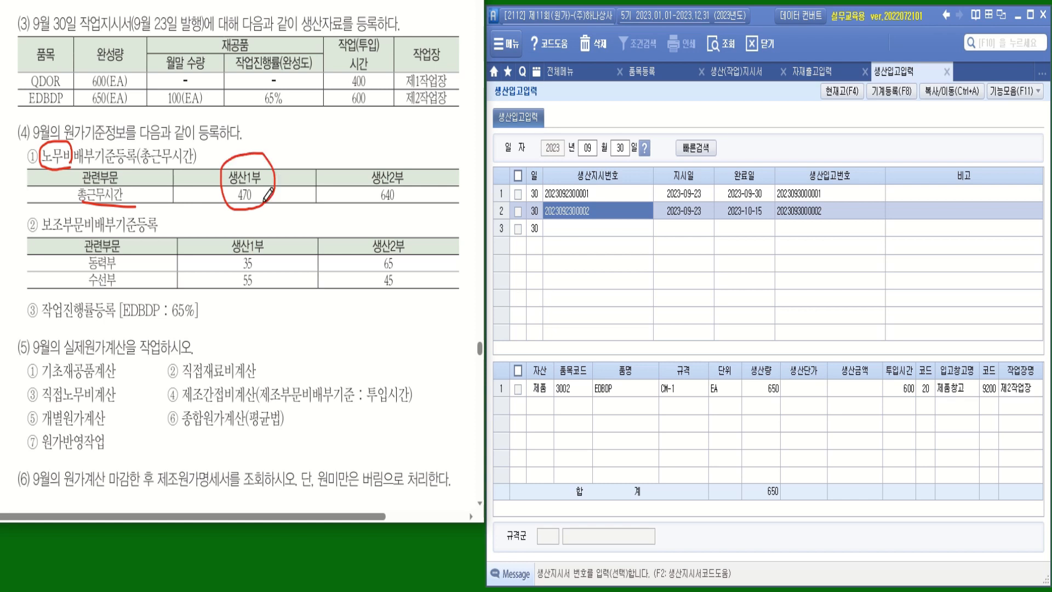
{"action": "mouse_move", "coordinate": [409, 201]}
{"action": "left_mouse_down"}
{"action": "mouse_move", "coordinate": [359, 175]}
{"action": "mouse_move", "coordinate": [426, 165]}
{"action": "mouse_move", "coordinate": [417, 203]}
{"action": "left_mouse_up"}
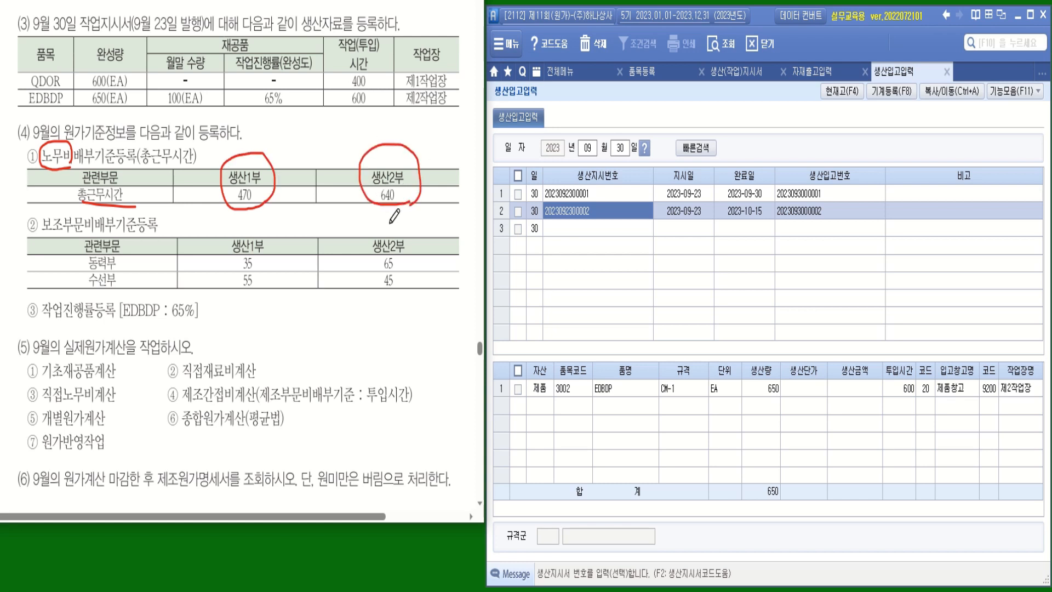
Open allocation standard registration (배부기준등록) and generate the labor cost allocation data (노무비배분) for September 2023.
{"action": "left_click", "coordinate": [565, 78]}
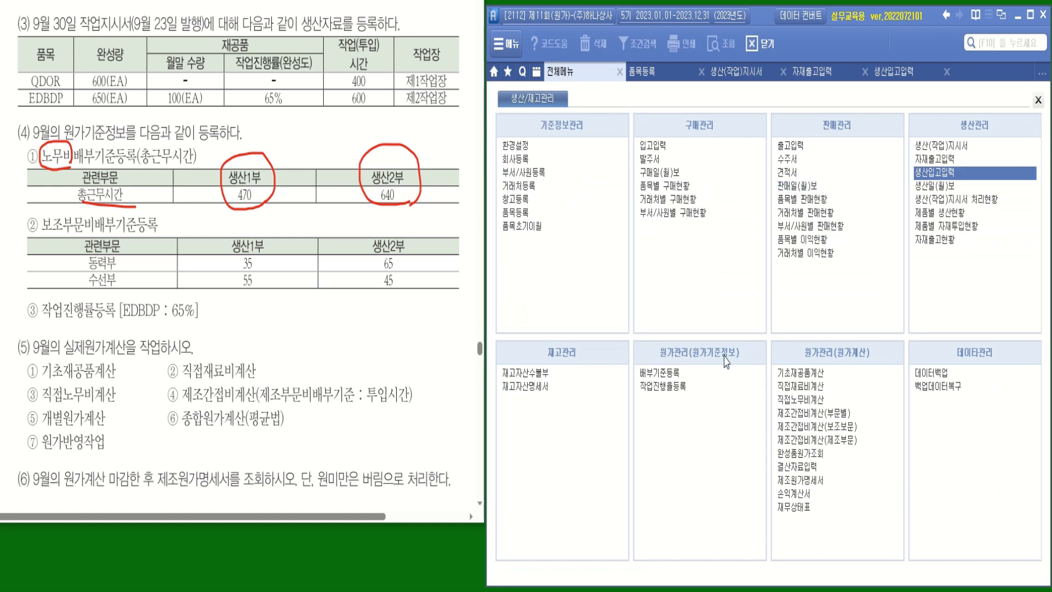
{"action": "left_click", "coordinate": [657, 378]}
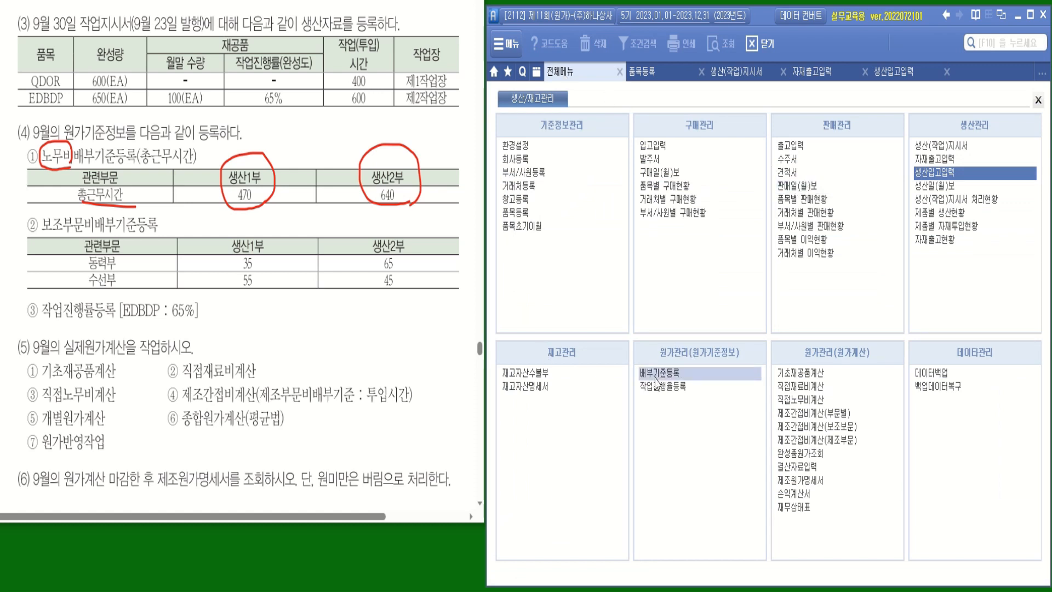
{"action": "left_click", "coordinate": [658, 378]}
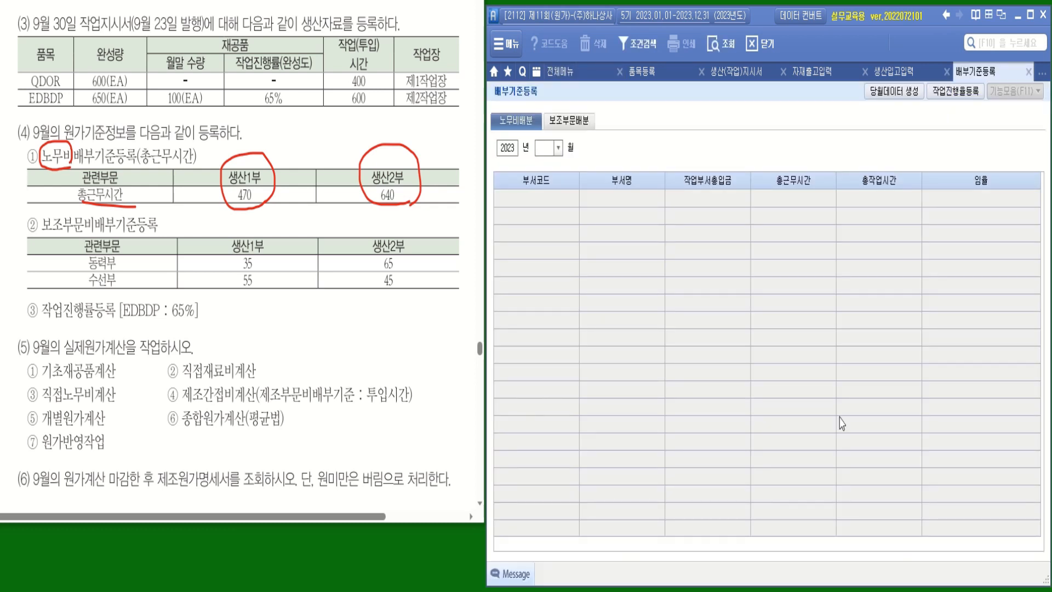
{"action": "left_click", "coordinate": [558, 147]}
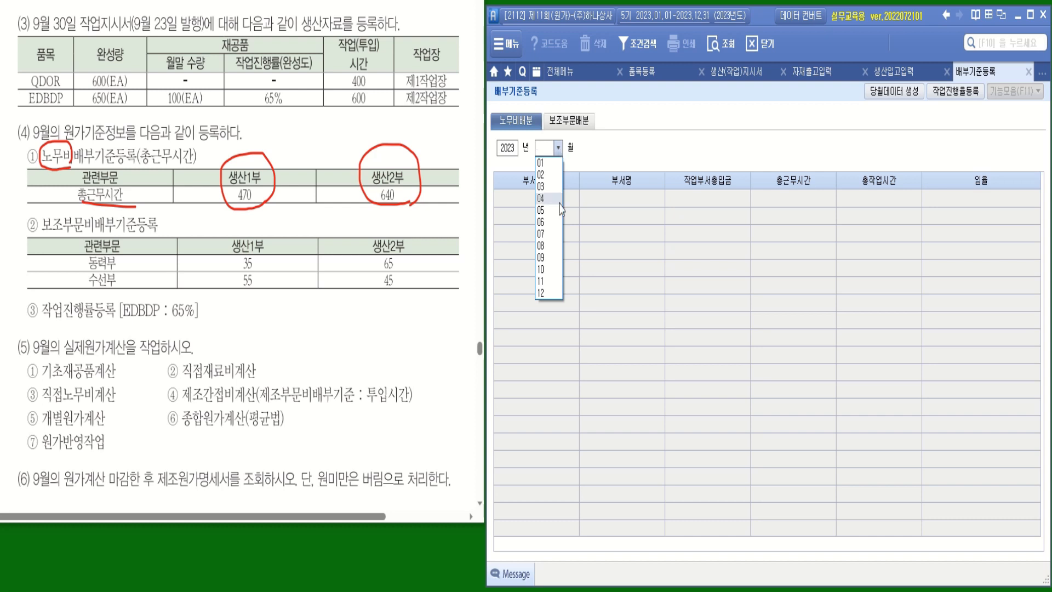
{"action": "left_click", "coordinate": [541, 257]}
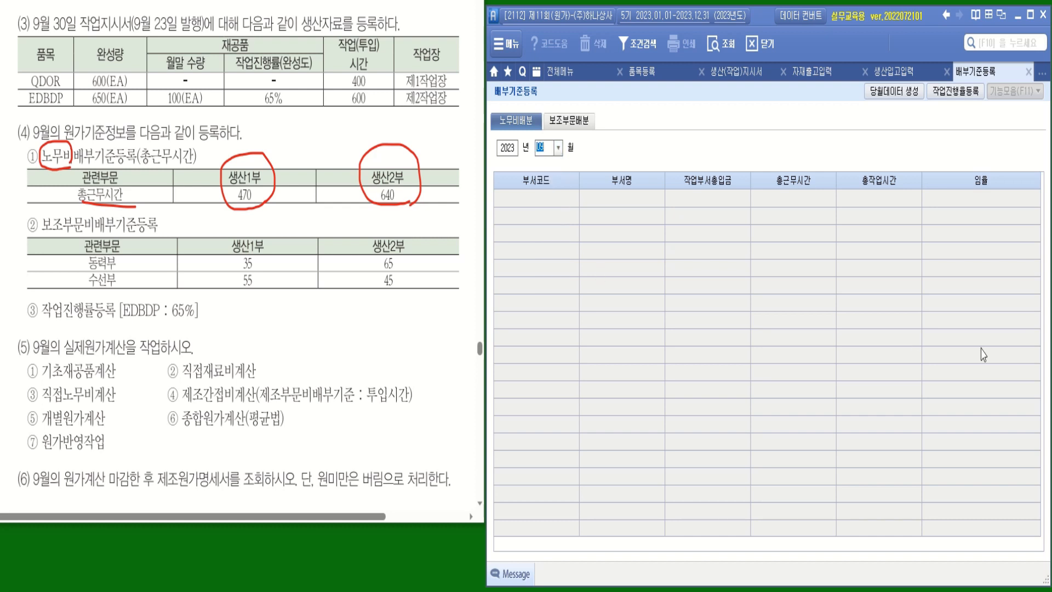
{"action": "left_click", "coordinate": [895, 92]}
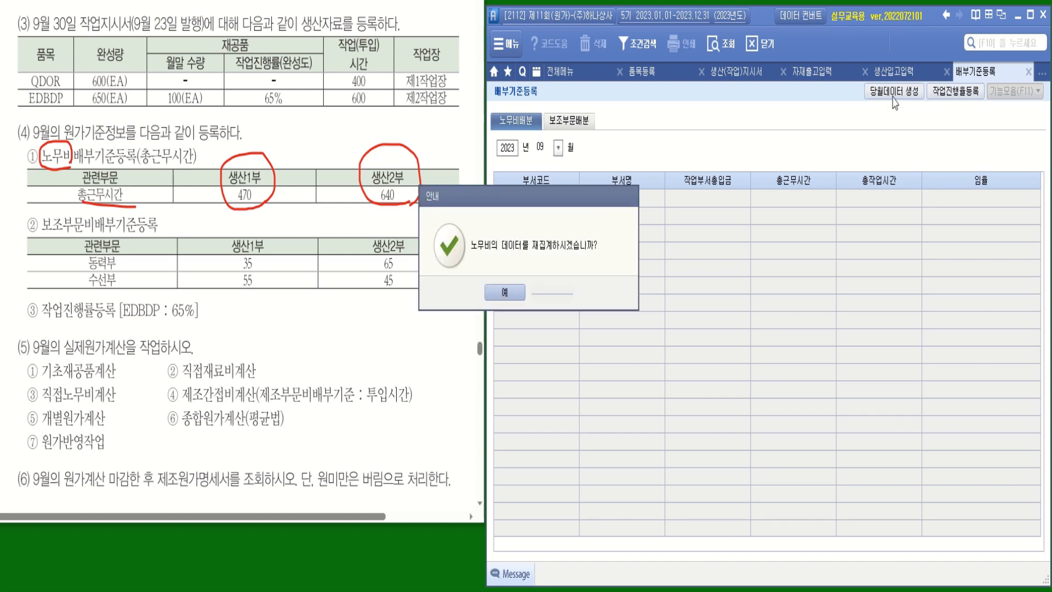
{"action": "left_click", "coordinate": [515, 300]}
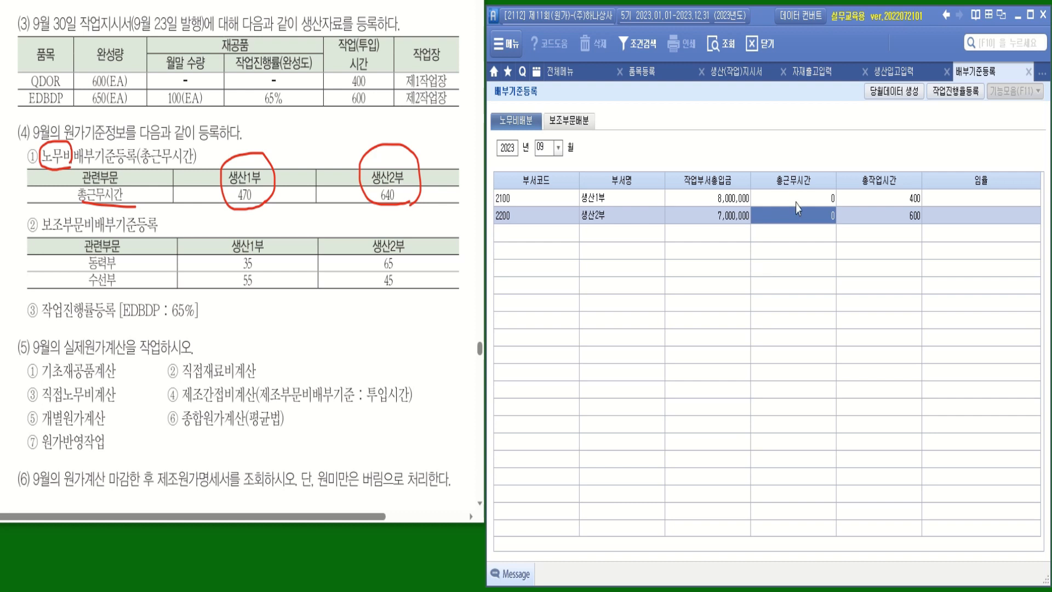
Set the total working hours (총근무시간) to 470 for 생산1부 and 640 for 생산2부.
{"action": "left_click", "coordinate": [808, 194]}
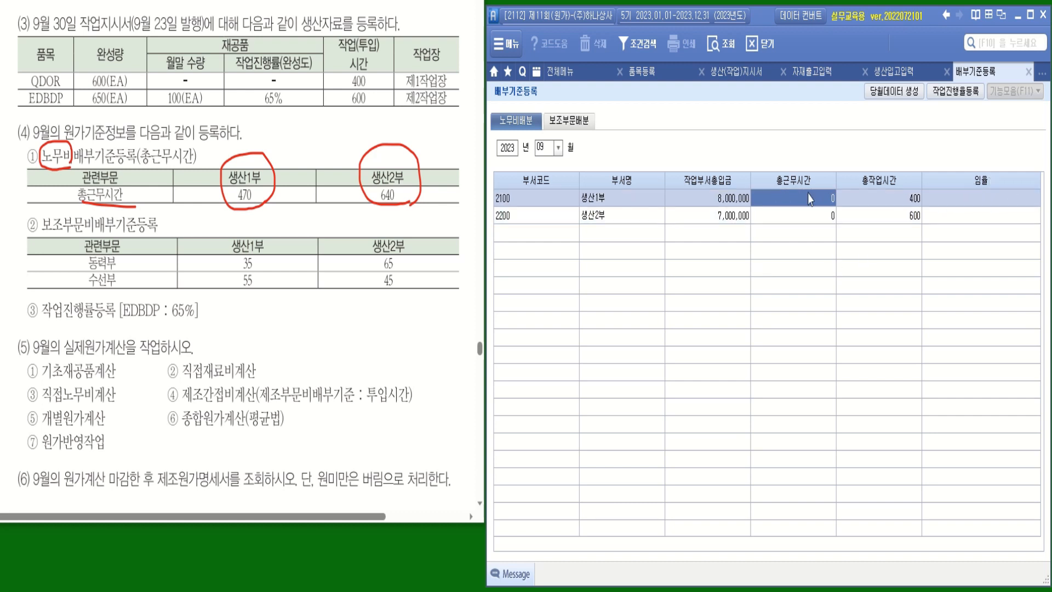
{"action": "type", "text": "470"}
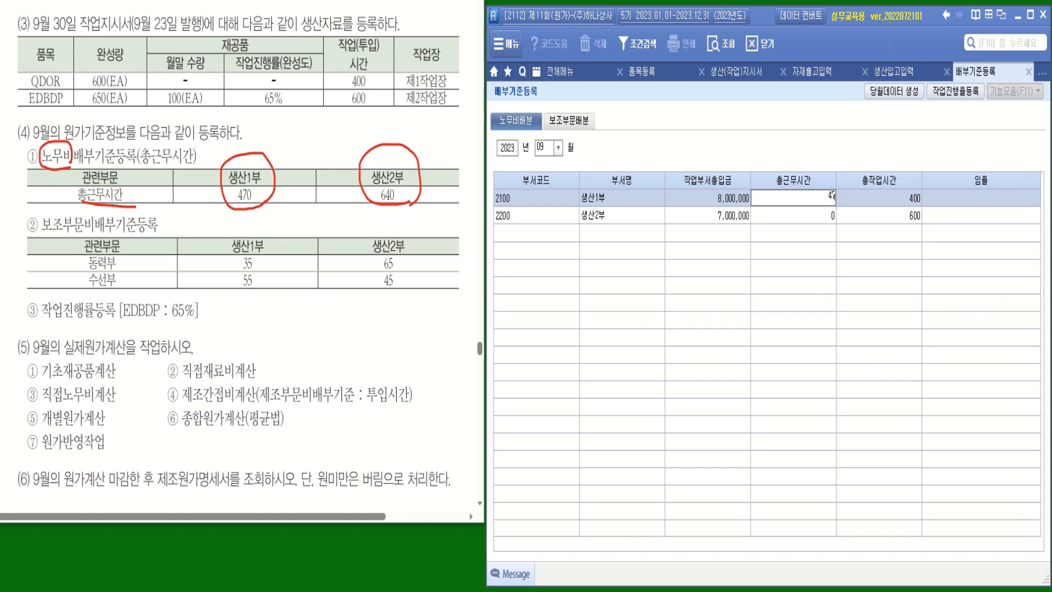
{"action": "key", "text": "Return"}
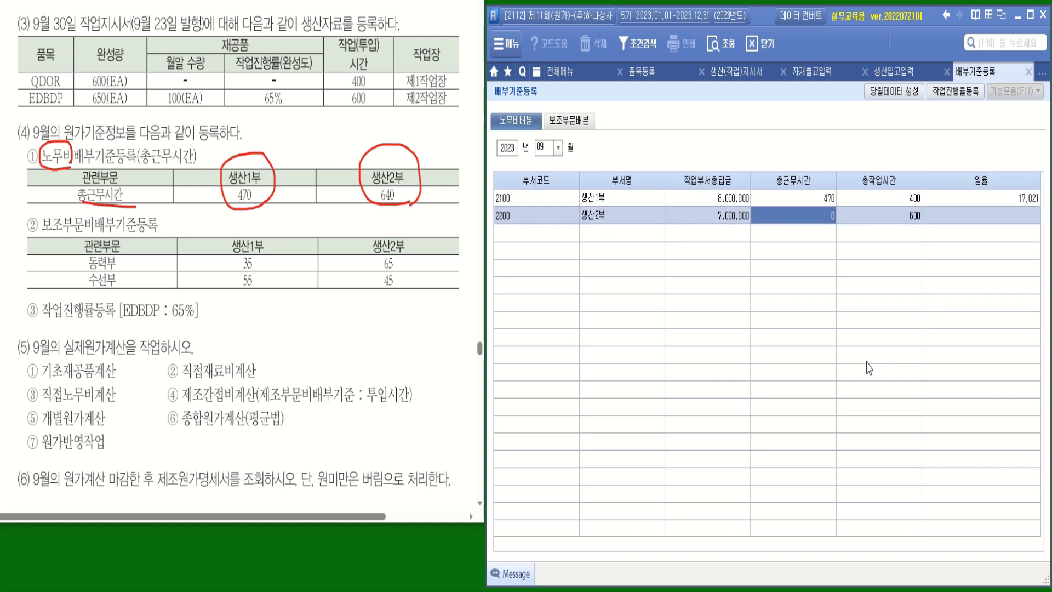
{"action": "type", "text": "640"}
{"action": "key", "text": "Return"}
Load the auxiliary departments into the auxiliary department allocation standards (보조부문배분).
{"action": "left_click", "coordinate": [579, 122]}
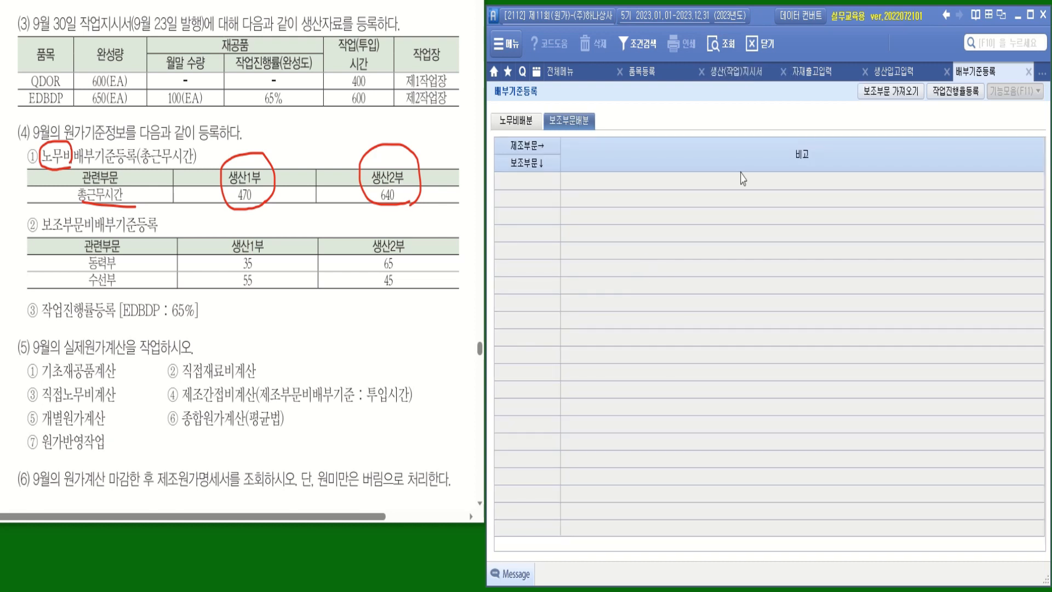
{"action": "left_click", "coordinate": [899, 98]}
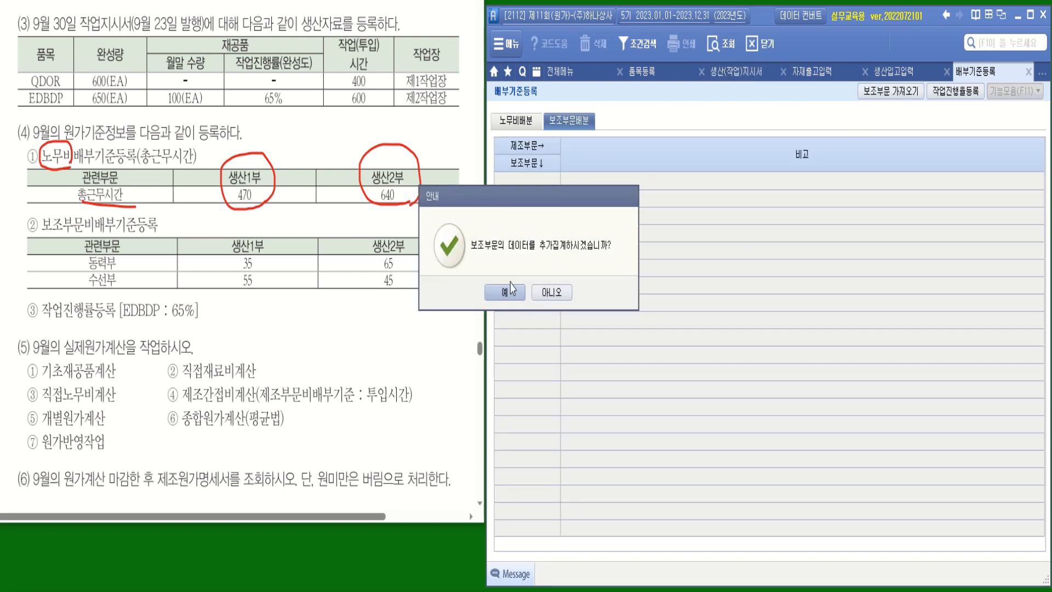
{"action": "left_click", "coordinate": [510, 293]}
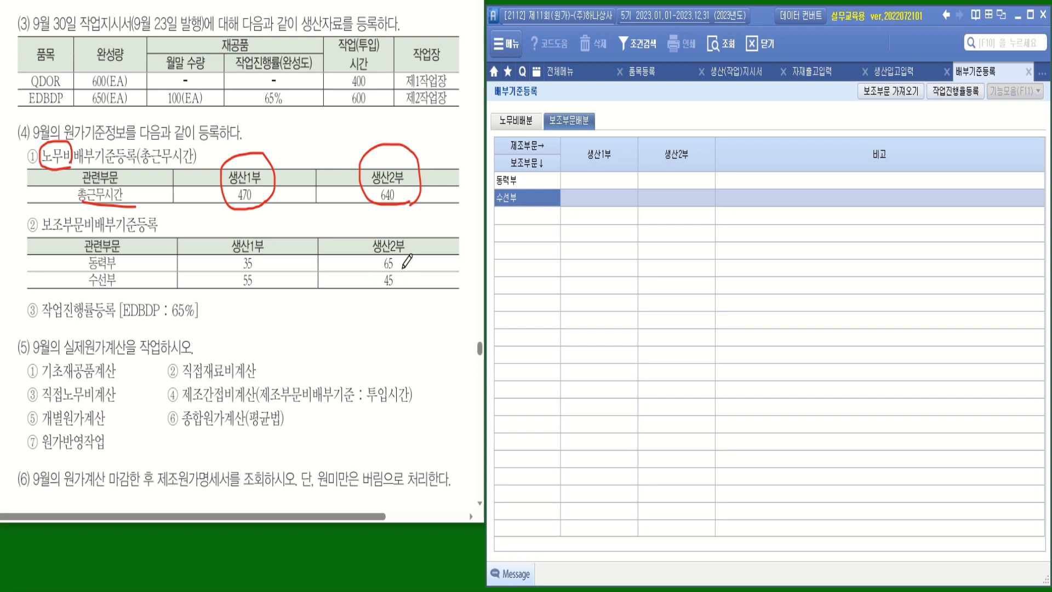
Enter the allocation rates for 생산1부 and 생산2부: 동력부 35 and 65, 수선부 55 and 45.
{"action": "left_click", "coordinate": [603, 180]}
{"action": "type", "text": "35"}
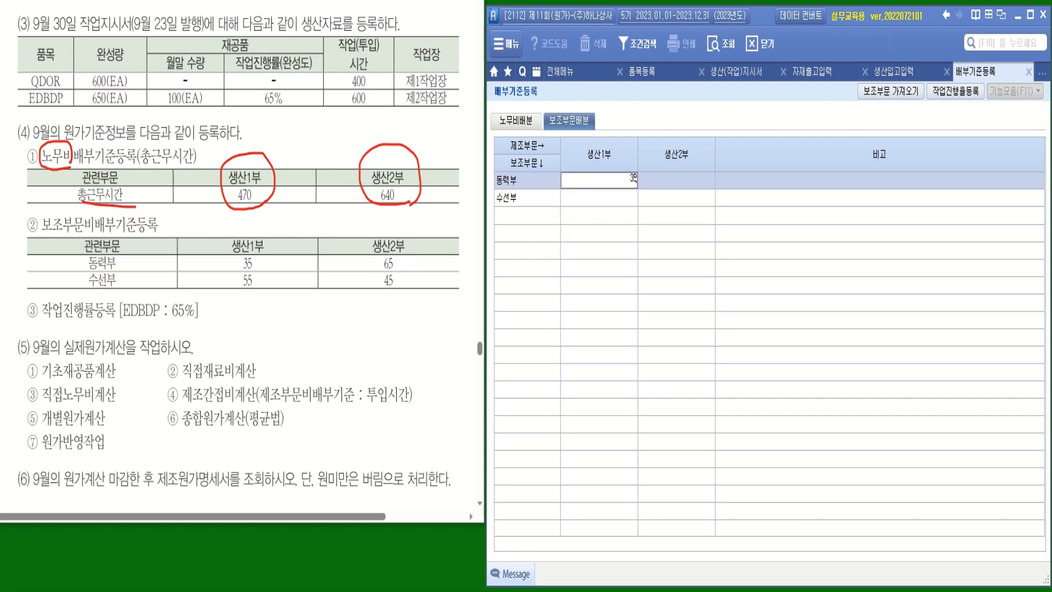
{"action": "key", "text": "Return"}
{"action": "type", "text": "65"}
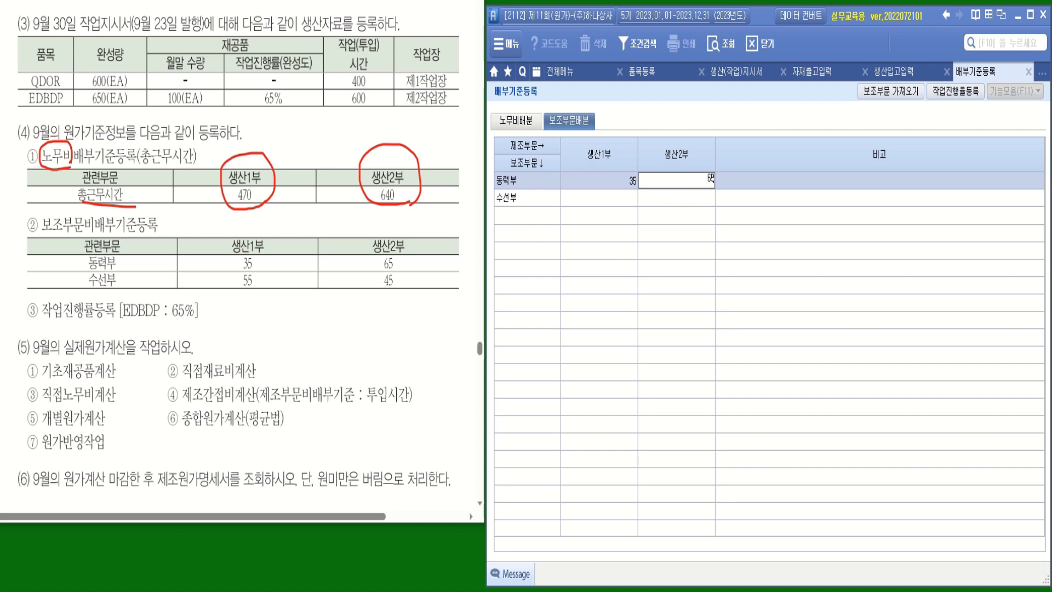
{"action": "key", "text": "Return"}
{"action": "left_click", "coordinate": [630, 199]}
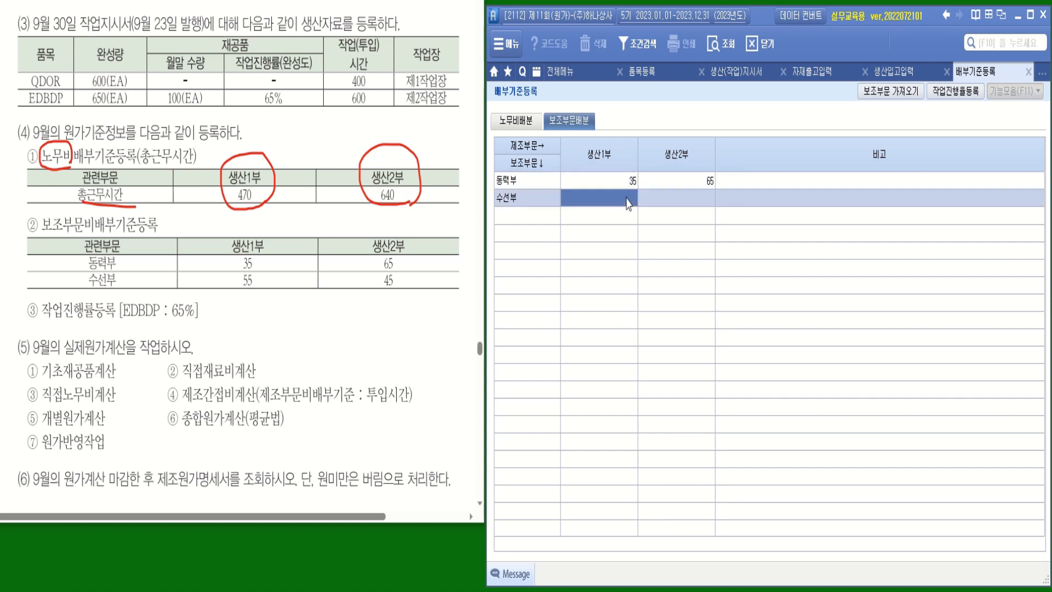
{"action": "type", "text": "55"}
{"action": "key", "text": "Return"}
{"action": "type", "text": "45"}
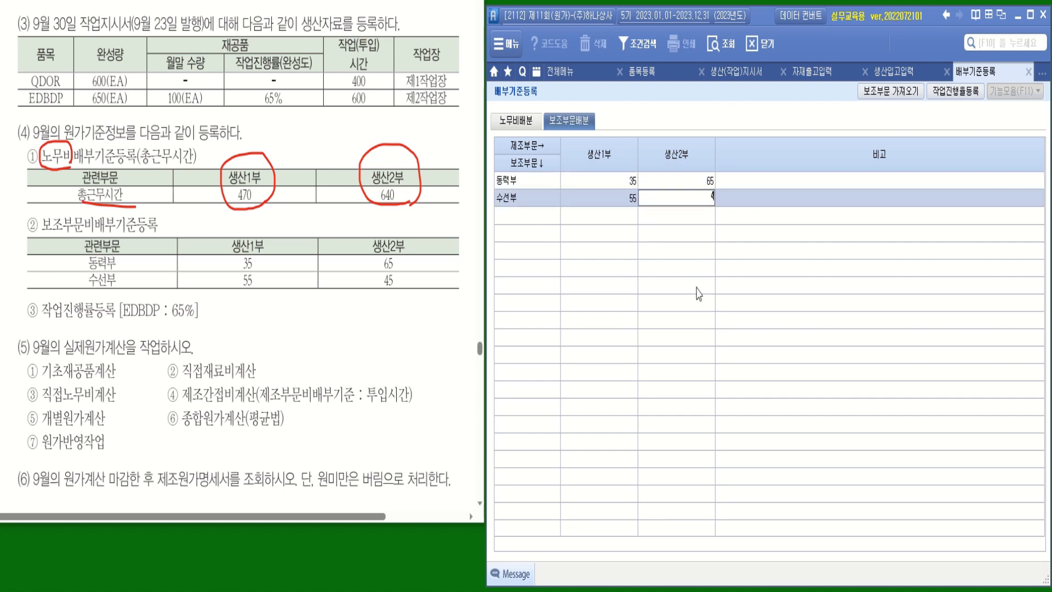
{"action": "key", "text": "Return"}
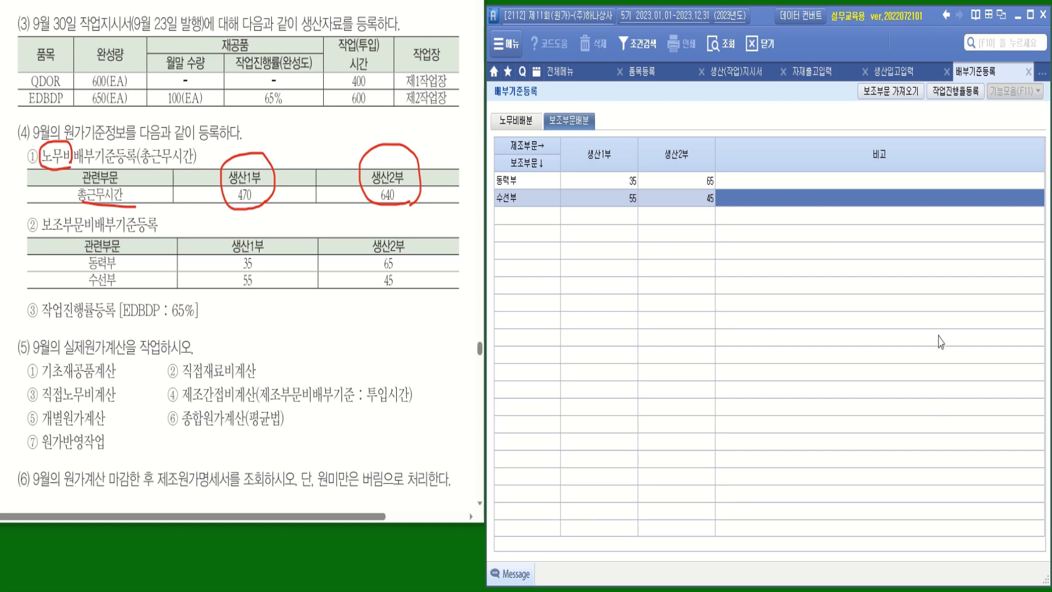
Open work progress registration (작업진행률등록) for September and set the EDBDP progress rate (진행률) to 65.
{"action": "left_click", "coordinate": [959, 94]}
{"action": "left_click", "coordinate": [542, 117]}
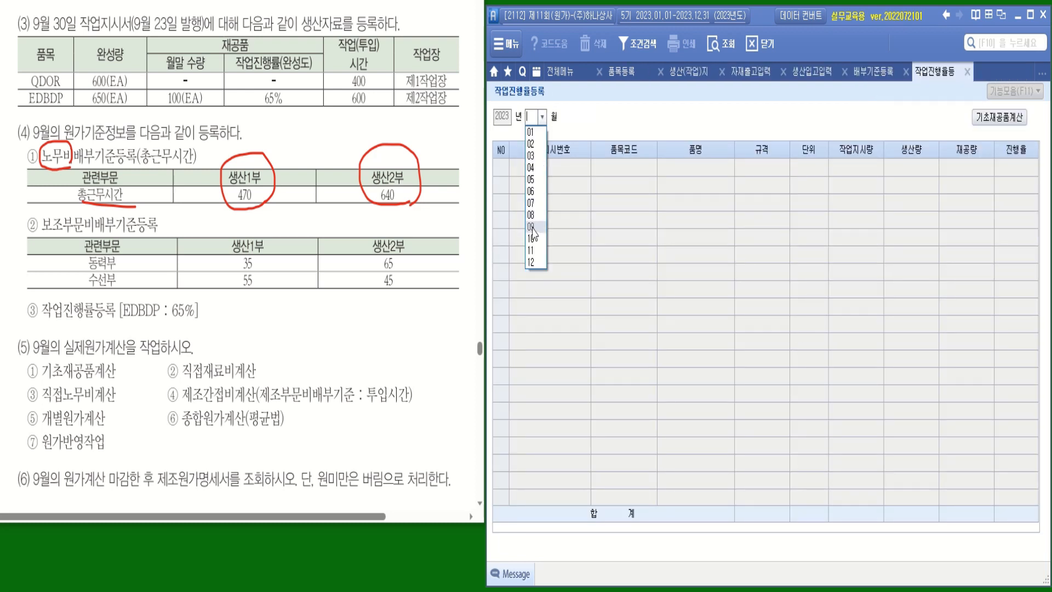
{"action": "left_click", "coordinate": [531, 226]}
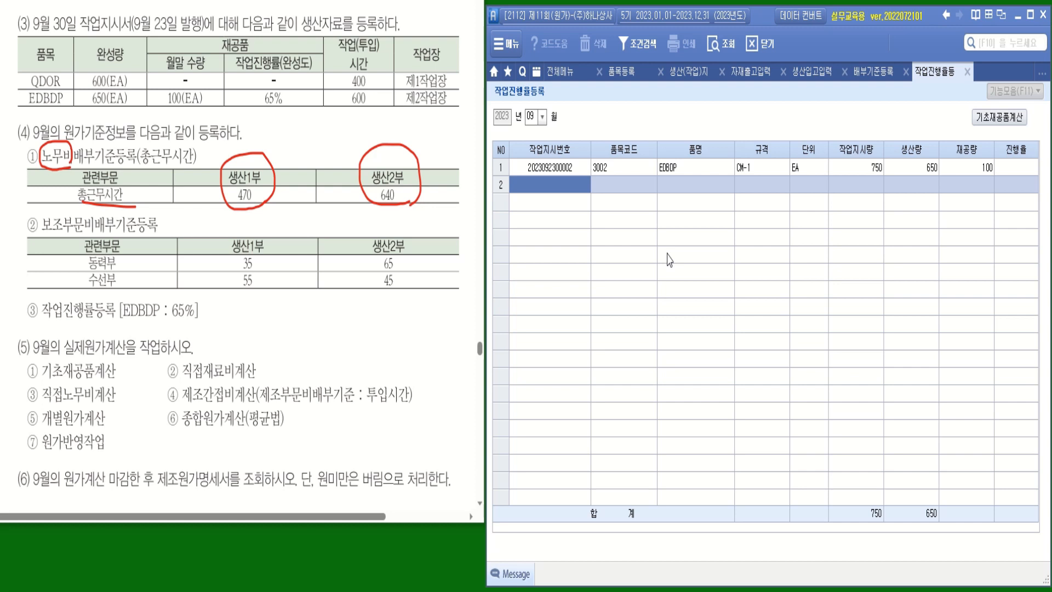
{"action": "left_click", "coordinate": [1012, 168]}
{"action": "type", "text": "6"}
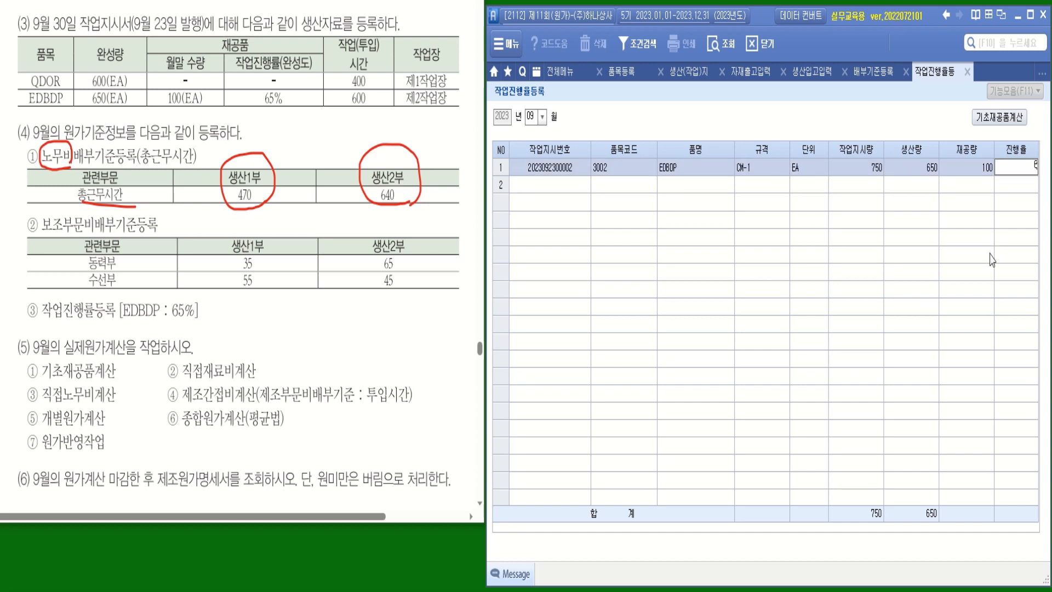
{"action": "type", "text": "5"}
{"action": "key", "text": "Return"}
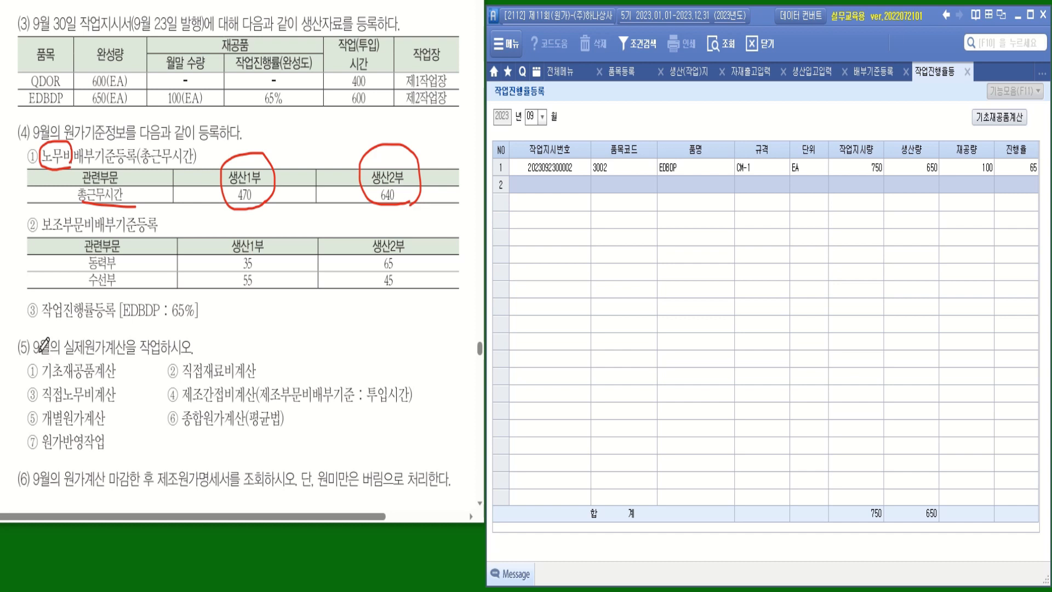
Open the beginning work-in-process calculation (기초재공품계산) and run it for September 2023.
{"action": "left_click_drag", "start_coordinate": [73, 359], "coordinate": [126, 357]}
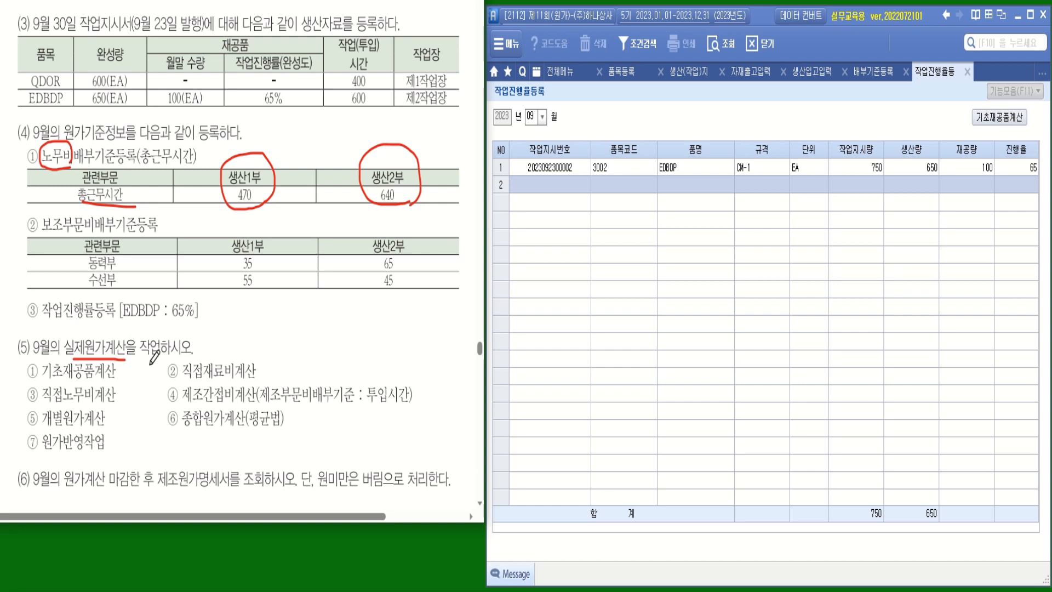
{"action": "left_click", "coordinate": [1006, 123]}
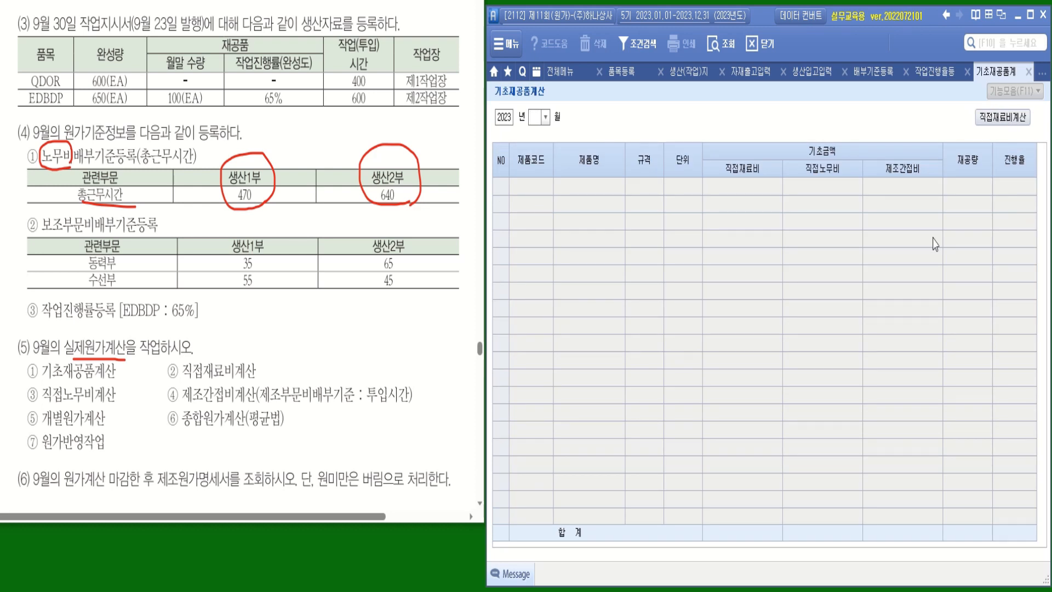
{"action": "left_click", "coordinate": [545, 117]}
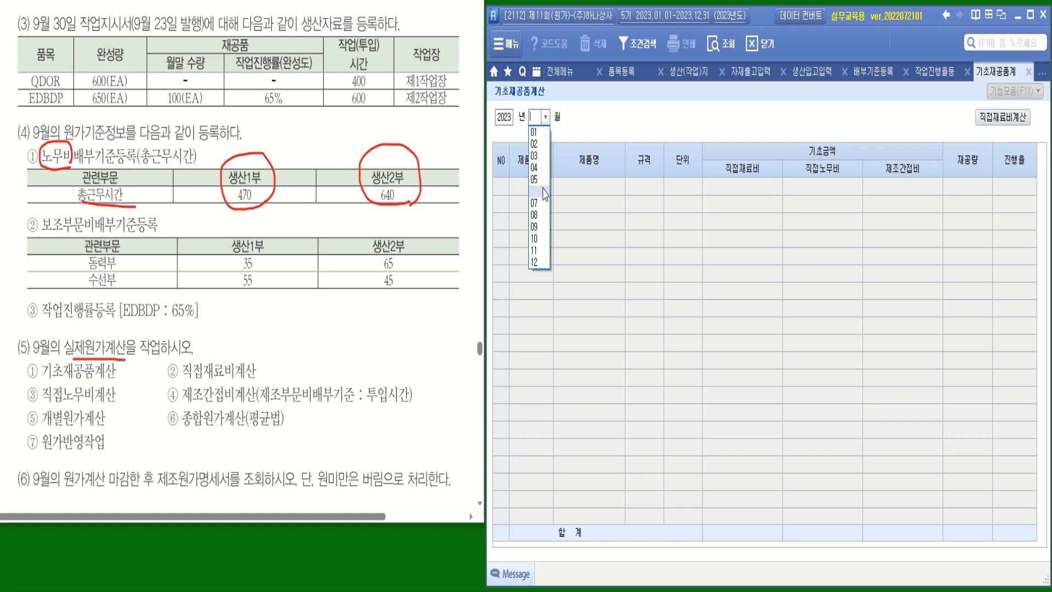
{"action": "left_click", "coordinate": [539, 227]}
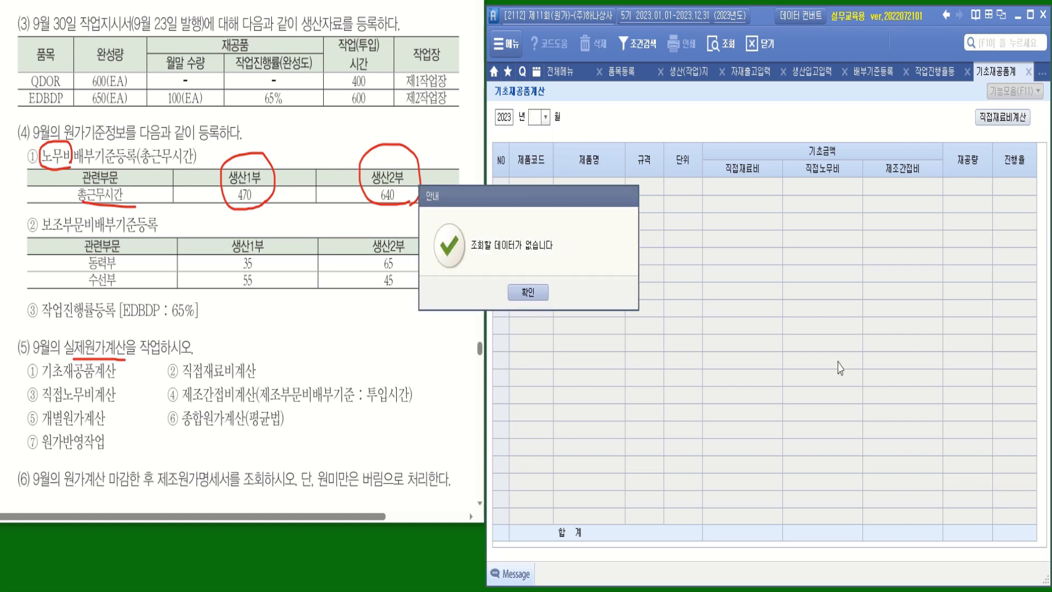
{"action": "left_click", "coordinate": [536, 299]}
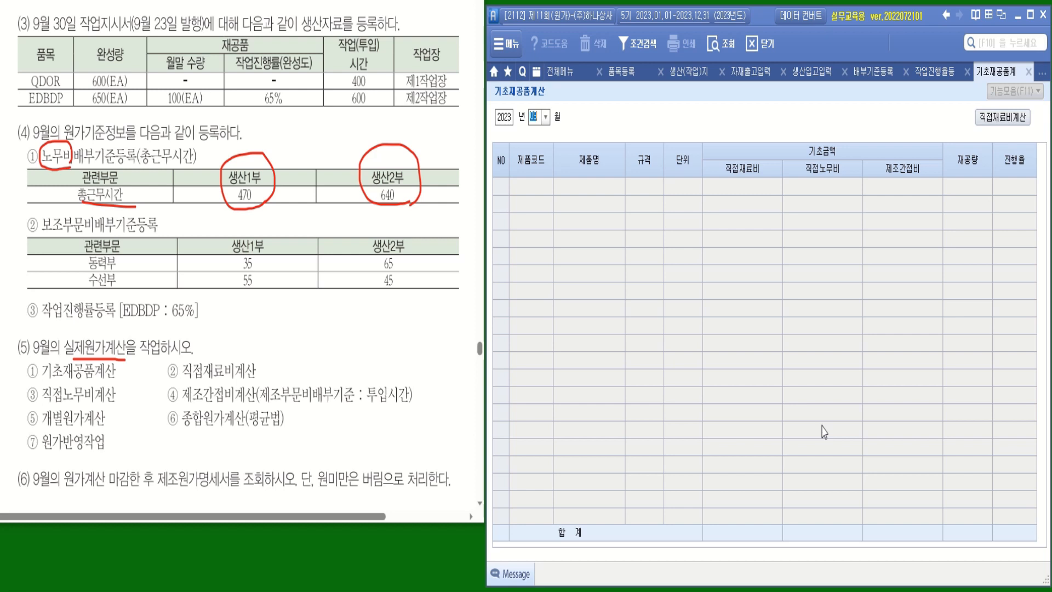
Open the direct material cost calculation (직접재료비계산) for September 2023 and show the materials used for QDOR.
{"action": "left_click", "coordinate": [1001, 121]}
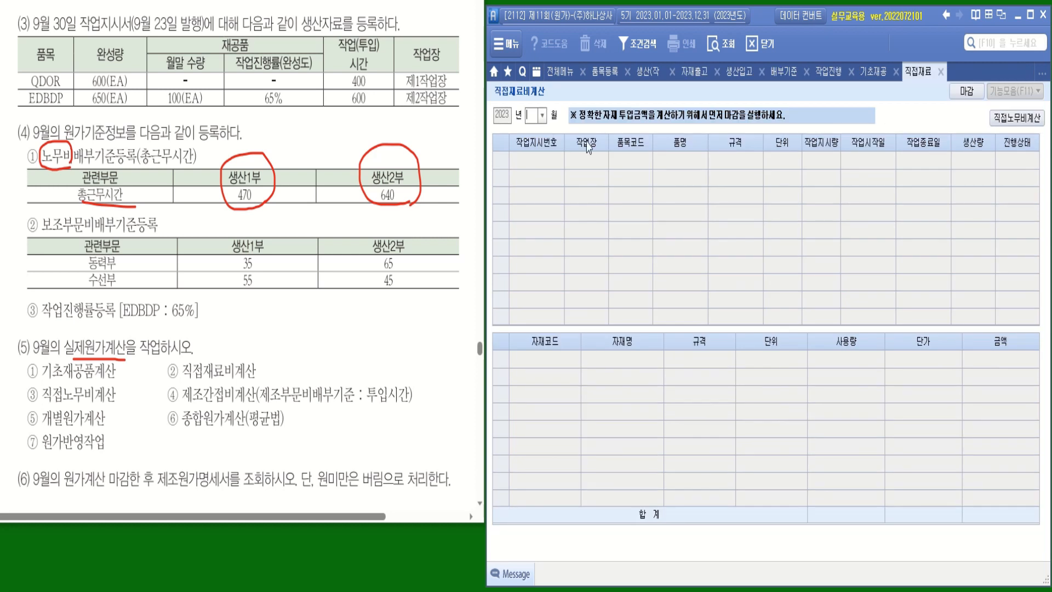
{"action": "left_click", "coordinate": [541, 116]}
{"action": "left_click", "coordinate": [535, 226]}
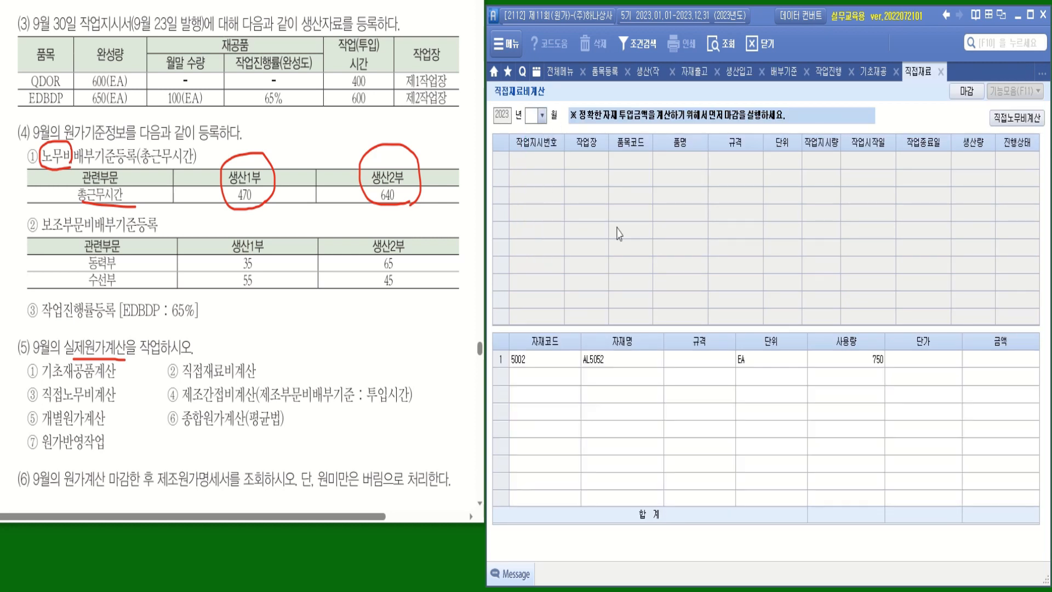
{"action": "left_click", "coordinate": [825, 163]}
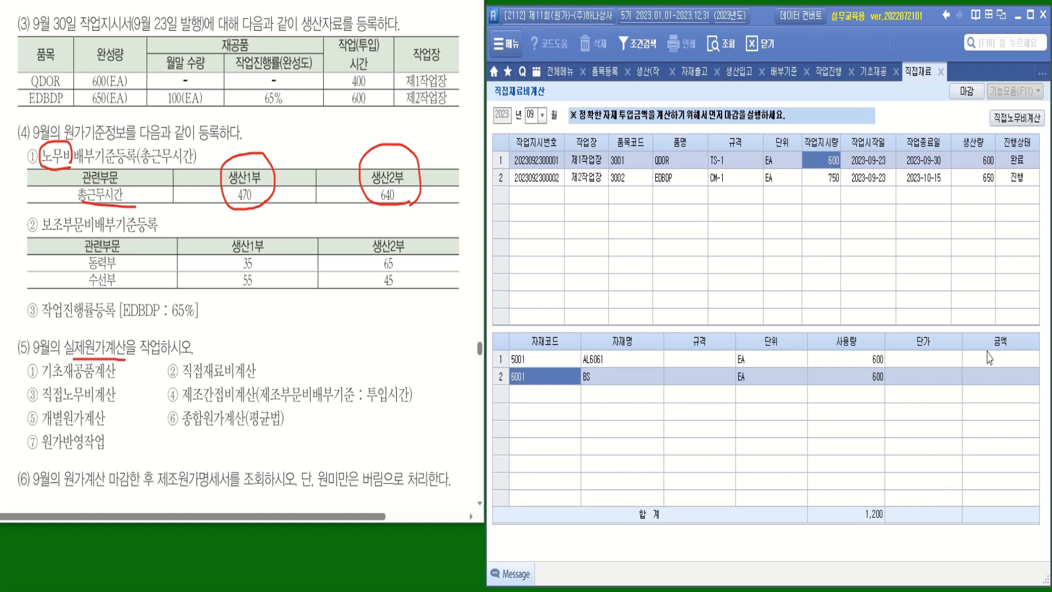
Open the inventory ledger (재고자산수불부) from the direct material cost calculation and run the closing (마감) for AL6061, AL5052 and BS.
{"action": "left_click", "coordinate": [967, 92]}
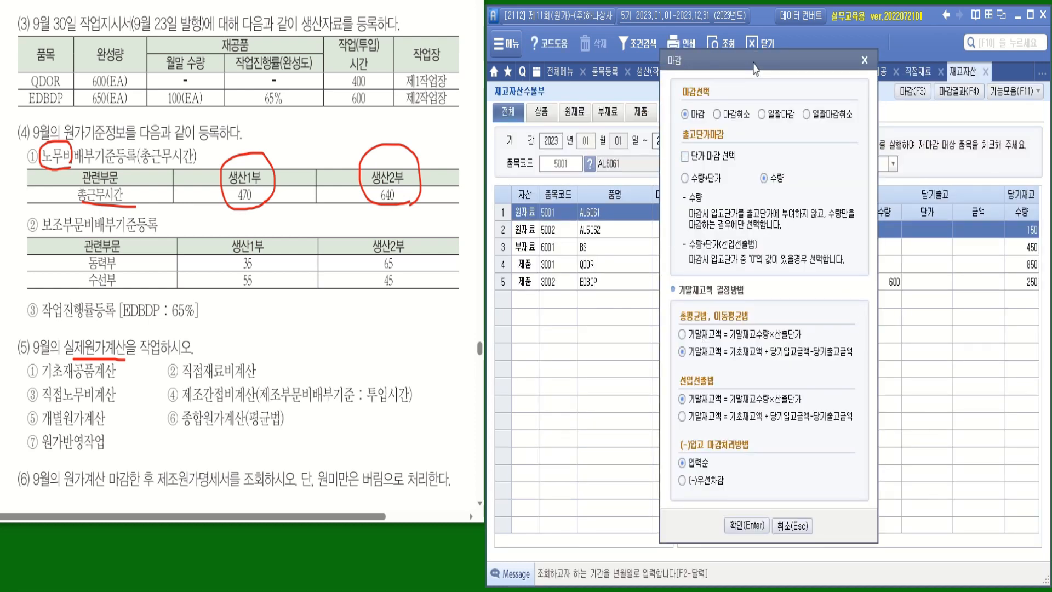
{"action": "left_click_drag", "start_coordinate": [754, 62], "coordinate": [874, 160]}
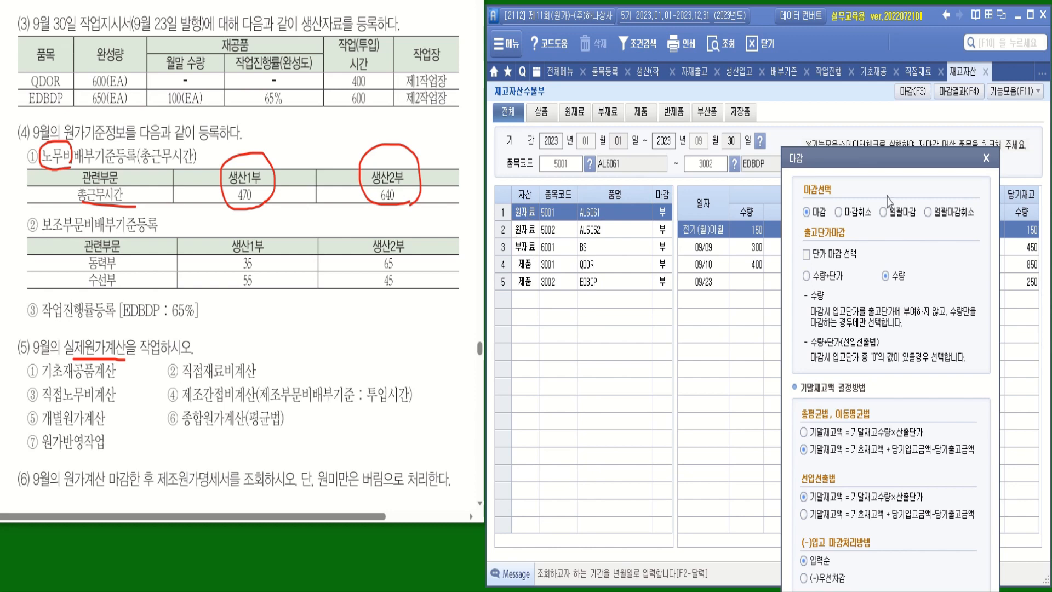
{"action": "left_click_drag", "start_coordinate": [891, 177], "coordinate": [787, 116]}
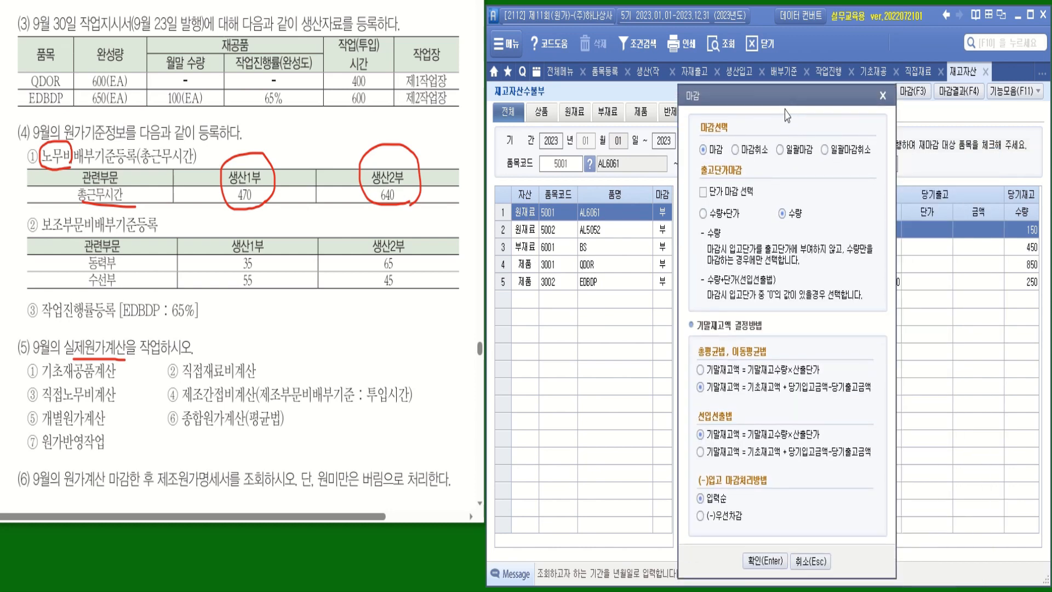
{"action": "left_click", "coordinate": [765, 560]}
{"action": "left_click", "coordinate": [627, 229]}
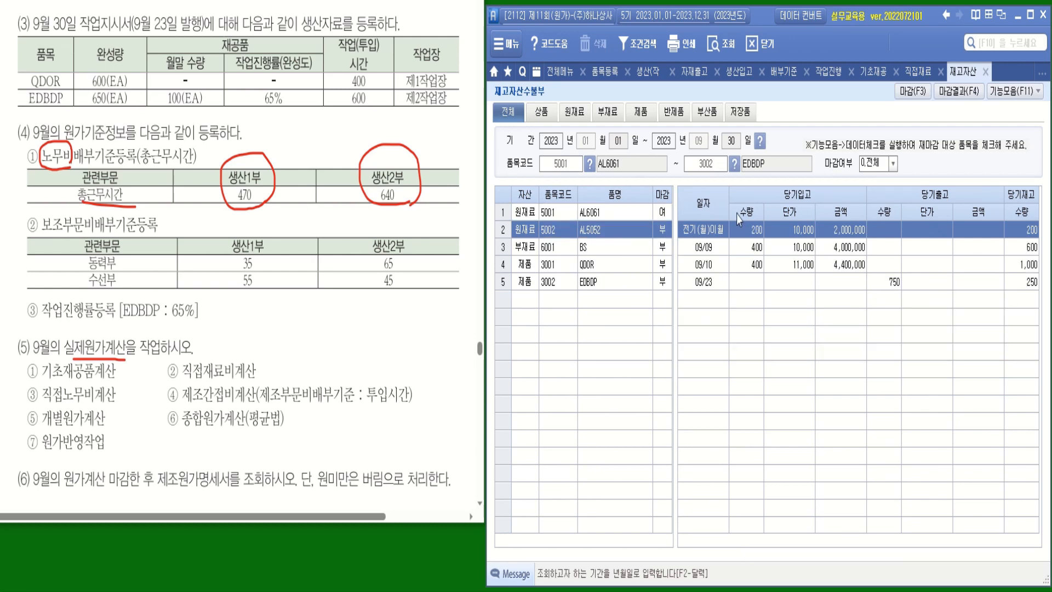
{"action": "left_click", "coordinate": [913, 91]}
{"action": "left_click", "coordinate": [746, 527]}
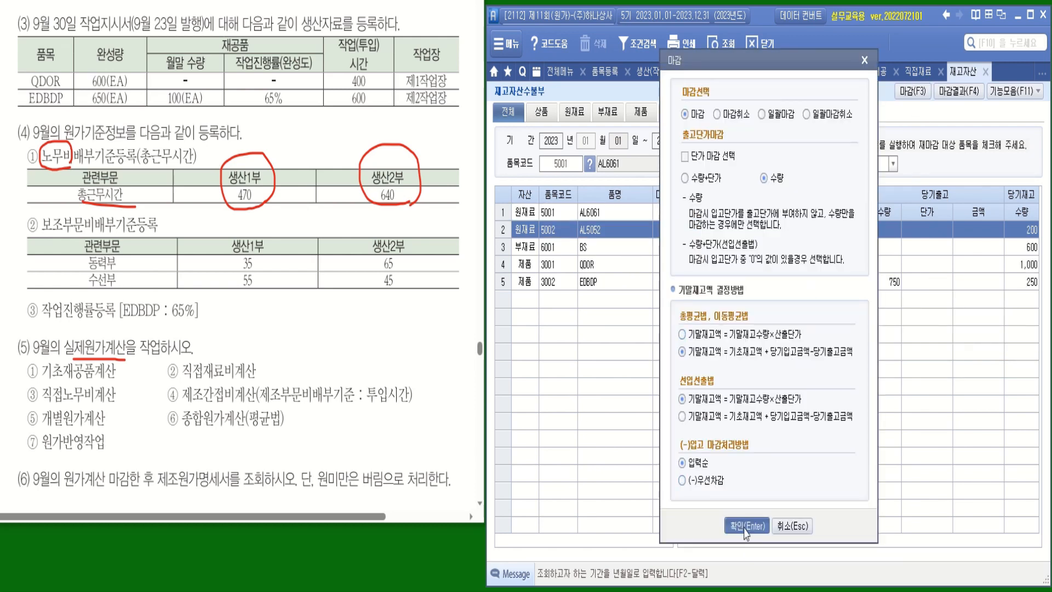
{"action": "left_click", "coordinate": [617, 249]}
{"action": "left_click", "coordinate": [913, 91]}
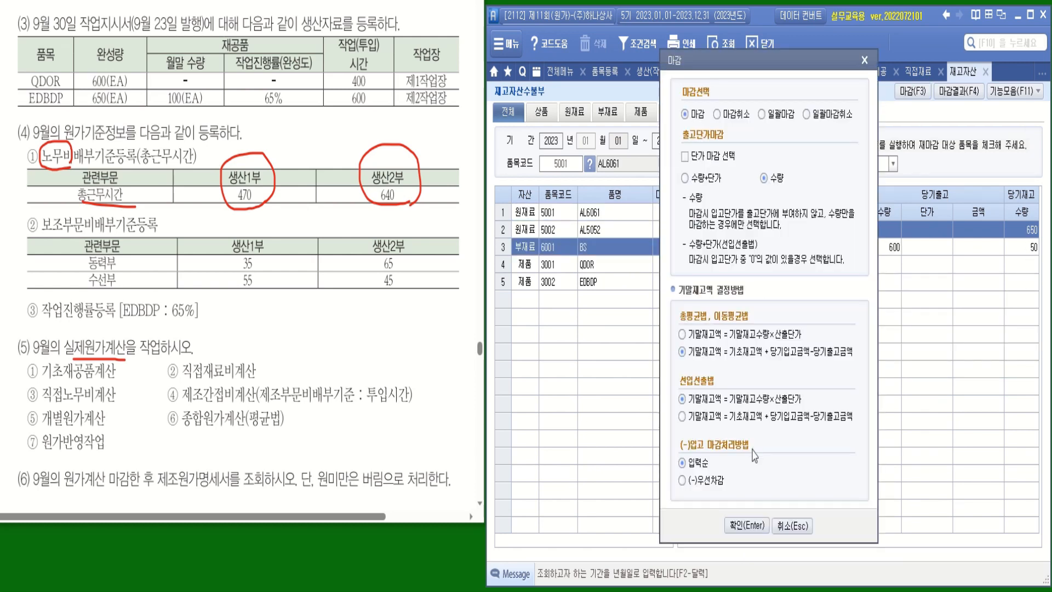
{"action": "left_click", "coordinate": [746, 527]}
{"action": "left_click", "coordinate": [664, 213]}
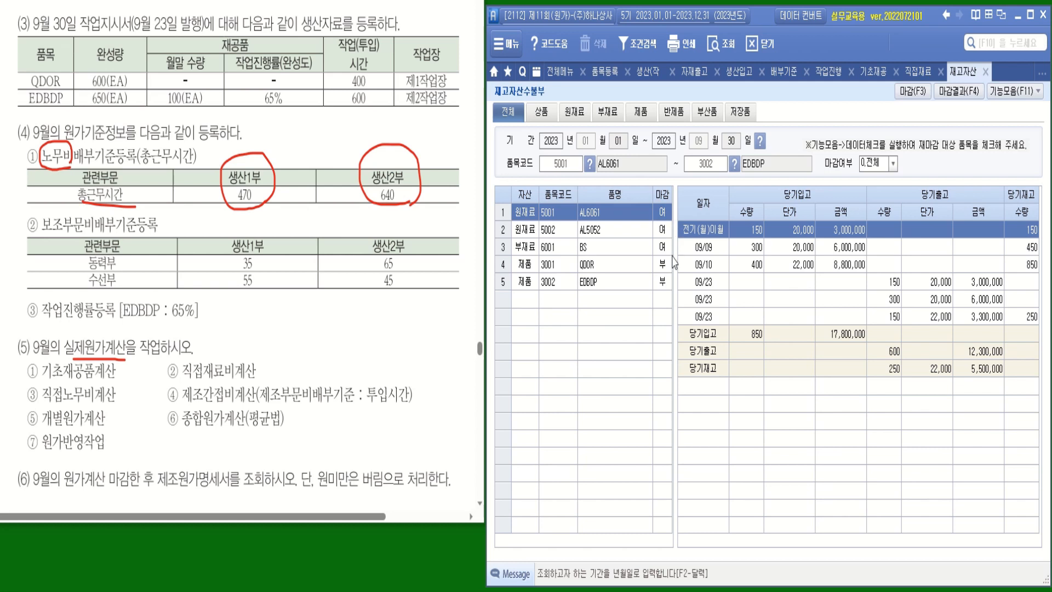
Return to the direct material cost calculation (직접재료비계산), reload September and show the costed materials of QDOR.
{"action": "left_click", "coordinate": [917, 72]}
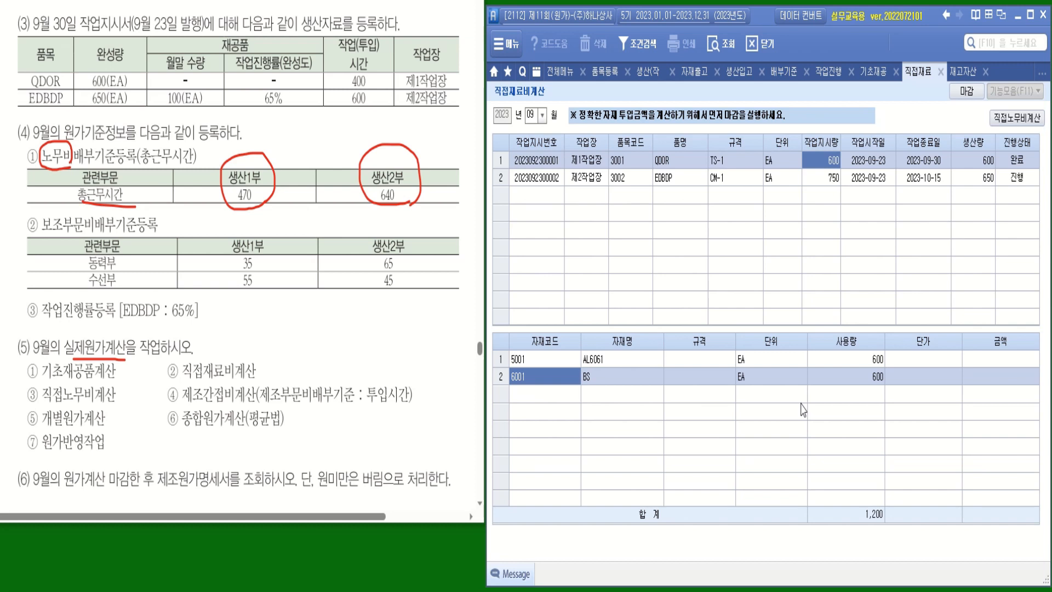
{"action": "left_click", "coordinate": [721, 43]}
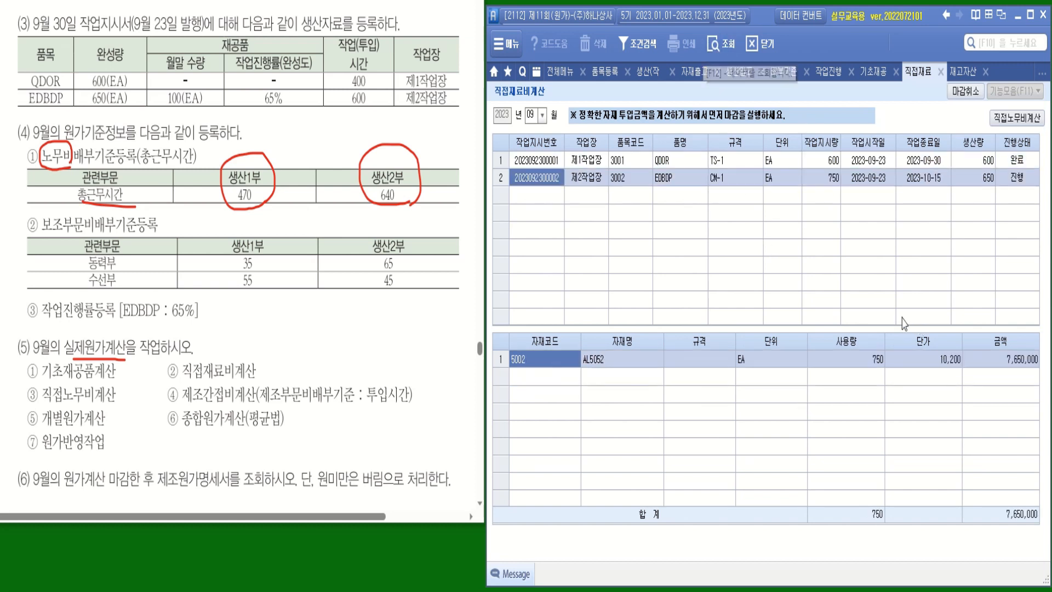
{"action": "left_click", "coordinate": [782, 160]}
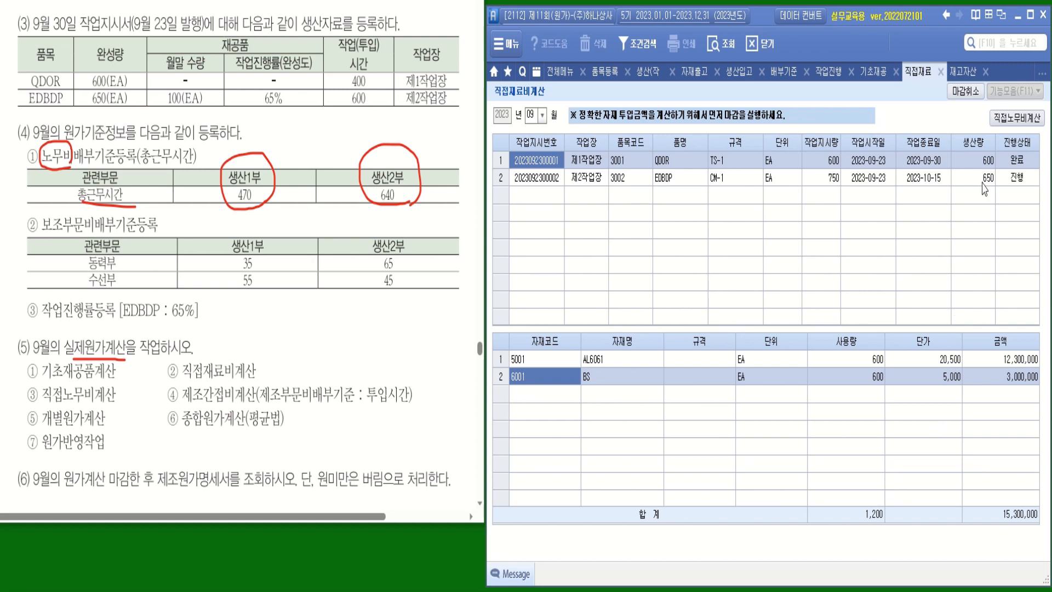
Open the direct labor cost calculation (직접노무비계산) and run it for September 2023.
{"action": "left_click", "coordinate": [1014, 118]}
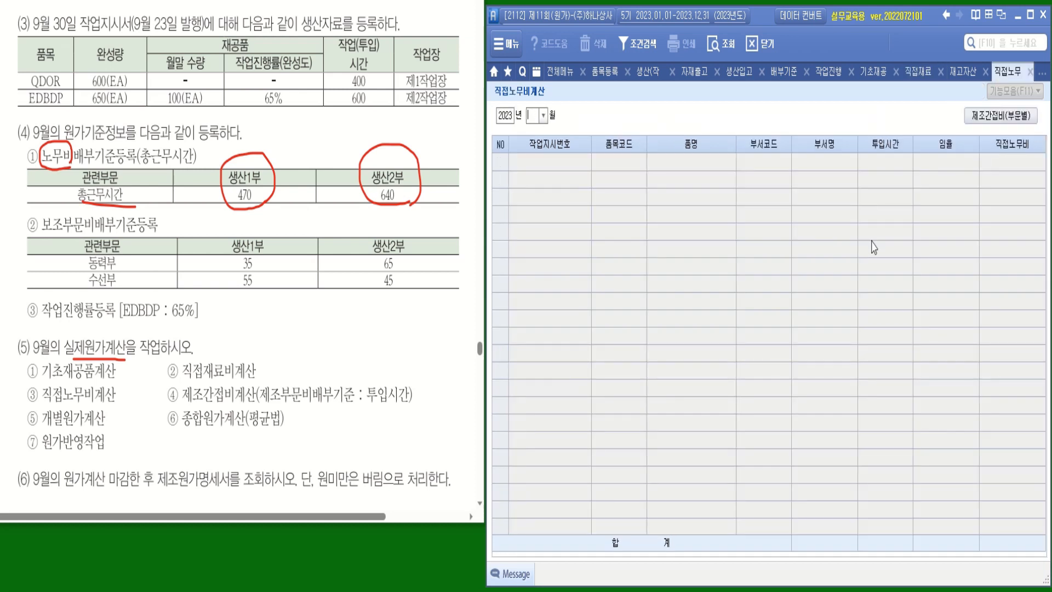
{"action": "left_click", "coordinate": [543, 115]}
{"action": "left_click", "coordinate": [539, 229]}
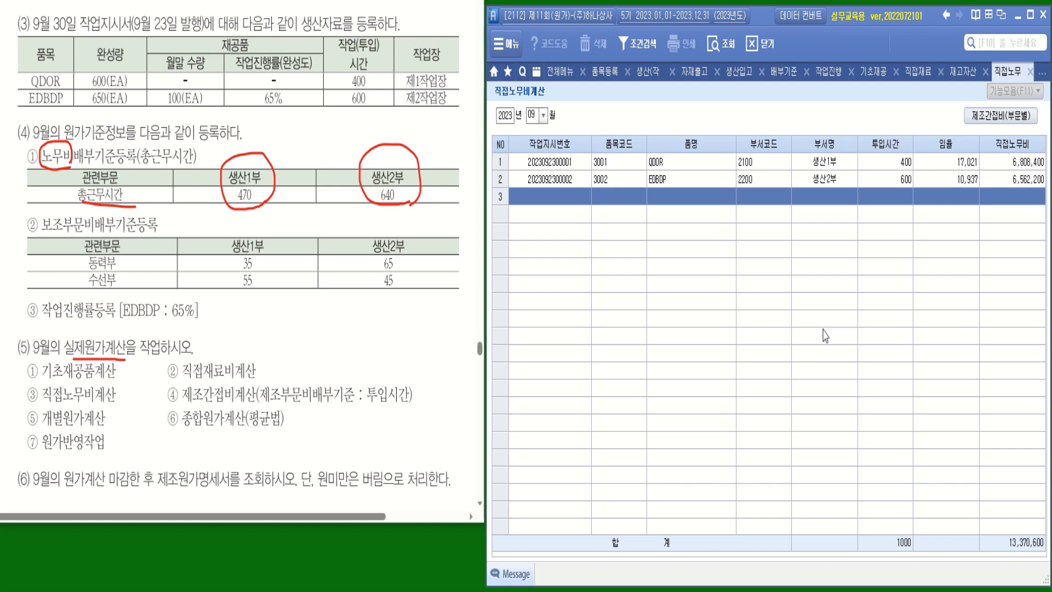
Open the manufacturing overhead calculation by department (제조간접비계산 부문별) and run it for September 2023.
{"action": "left_click", "coordinate": [1000, 116]}
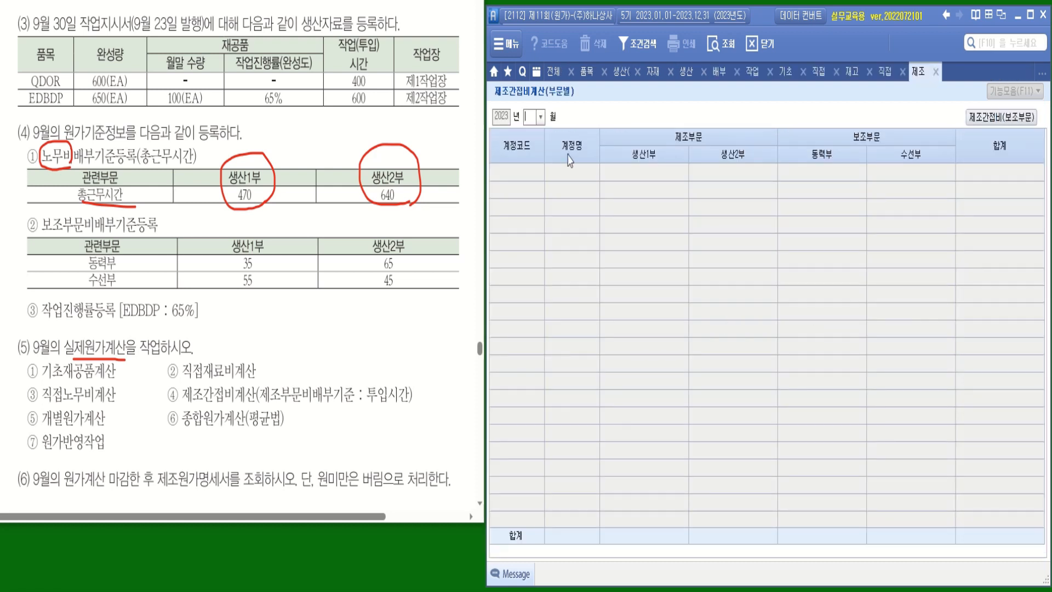
{"action": "left_click", "coordinate": [540, 116]}
{"action": "left_click", "coordinate": [529, 226]}
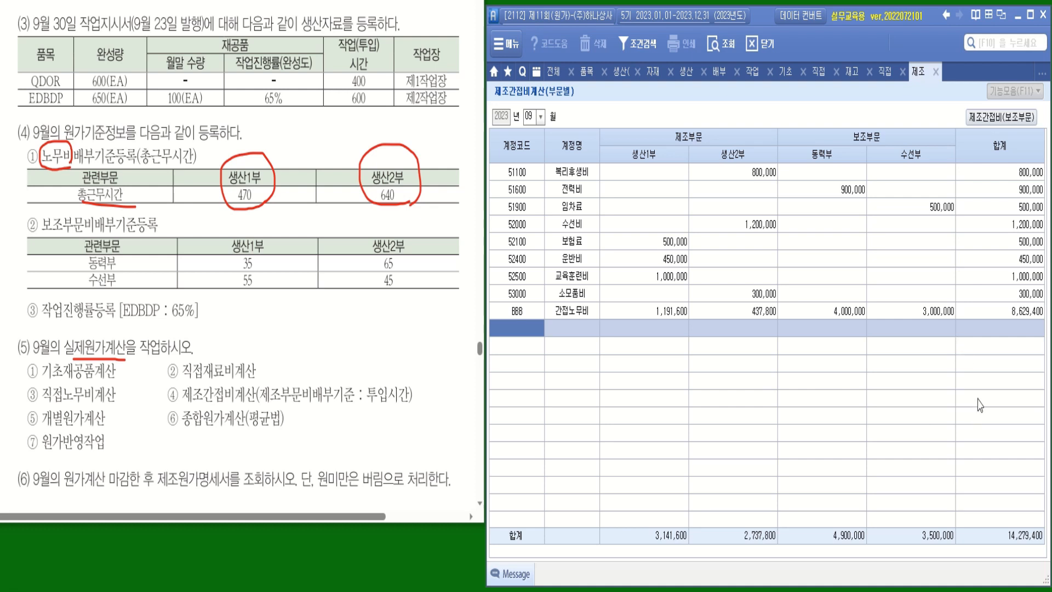
Open the overhead calculation for auxiliary departments (제조간접비계산 보조부문) and run it for September 2023.
{"action": "left_click", "coordinate": [1001, 116]}
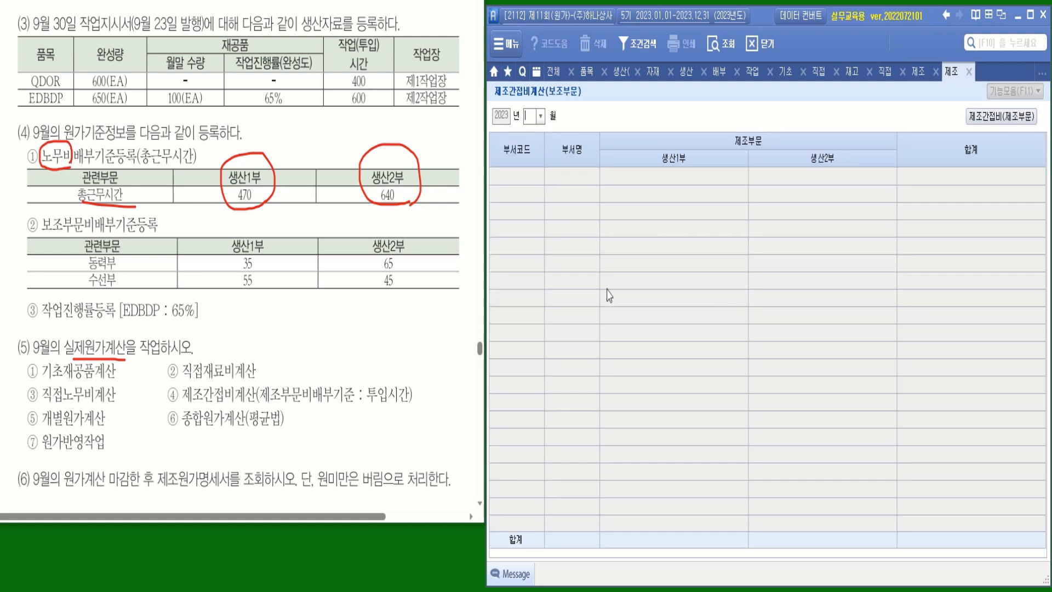
{"action": "left_click", "coordinate": [540, 116]}
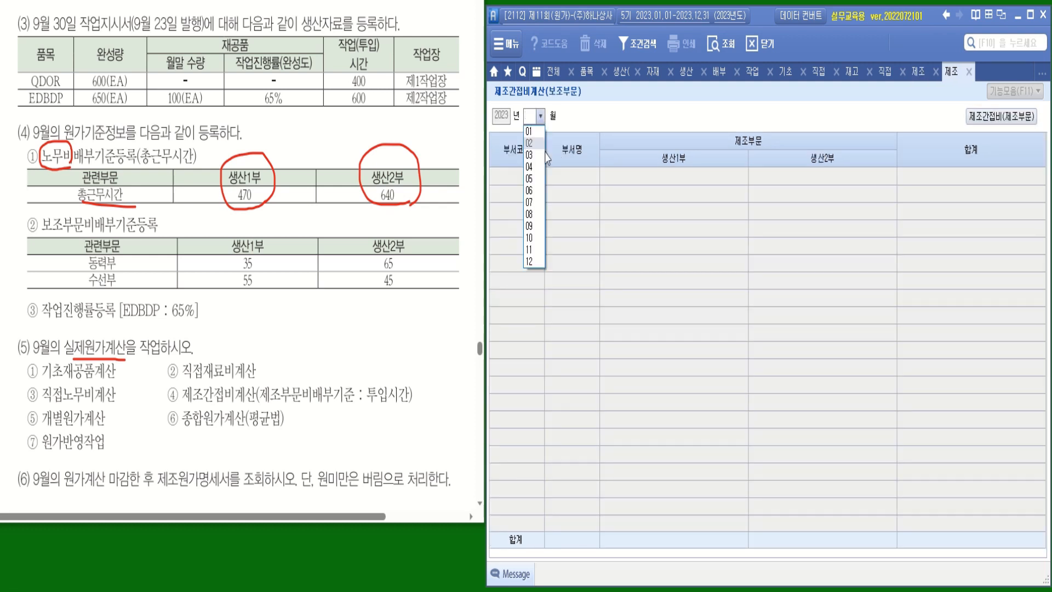
{"action": "left_click", "coordinate": [536, 228]}
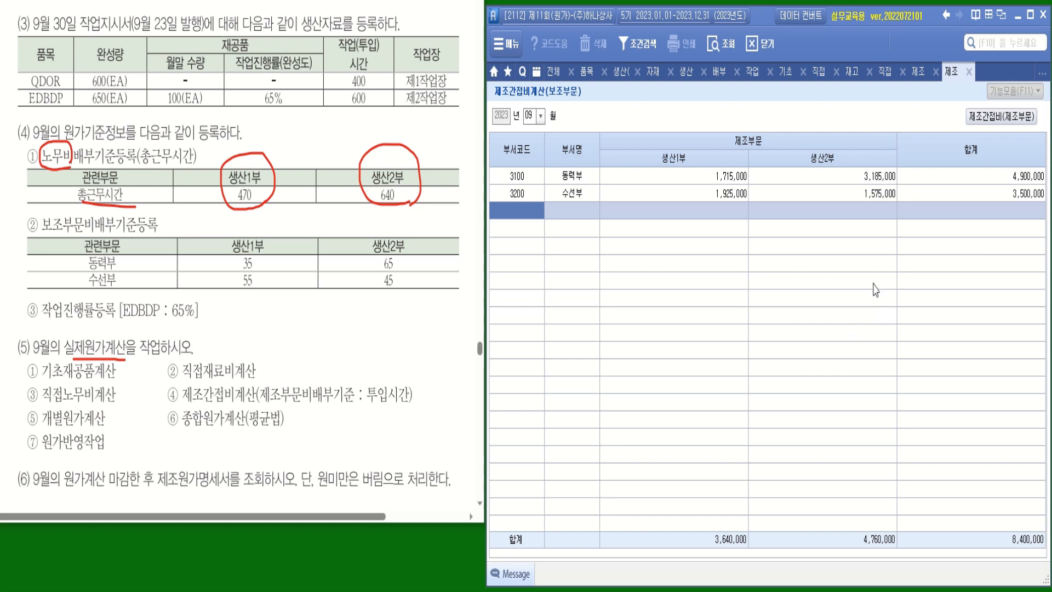
Run the overhead calculation for manufacturing departments (제조간접비계산 제조부문) for September 2023 with 투입시간 as the allocation basis.
{"action": "left_click", "coordinate": [1019, 117]}
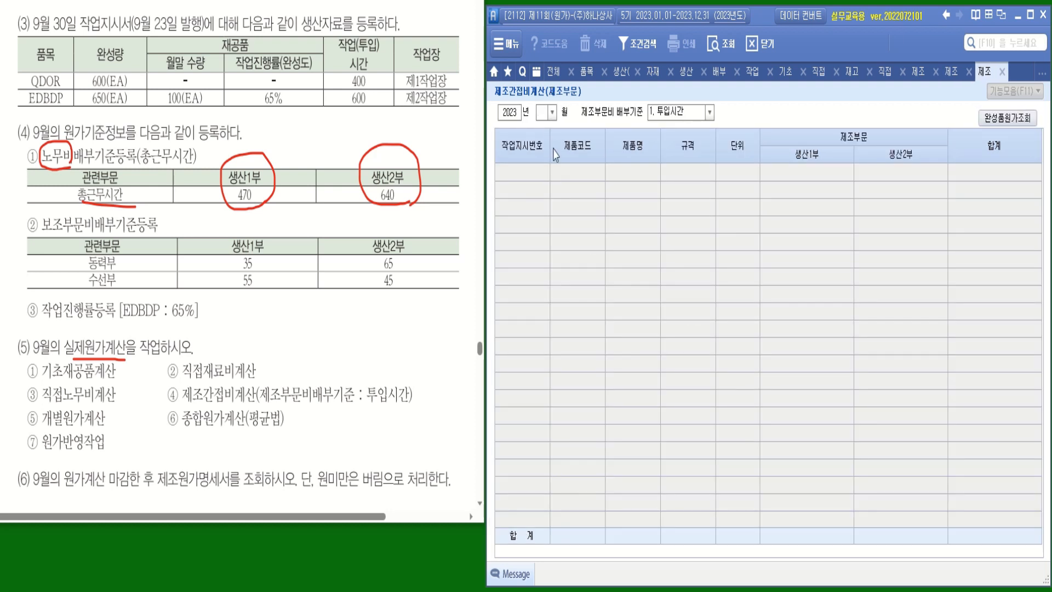
{"action": "left_click", "coordinate": [552, 112]}
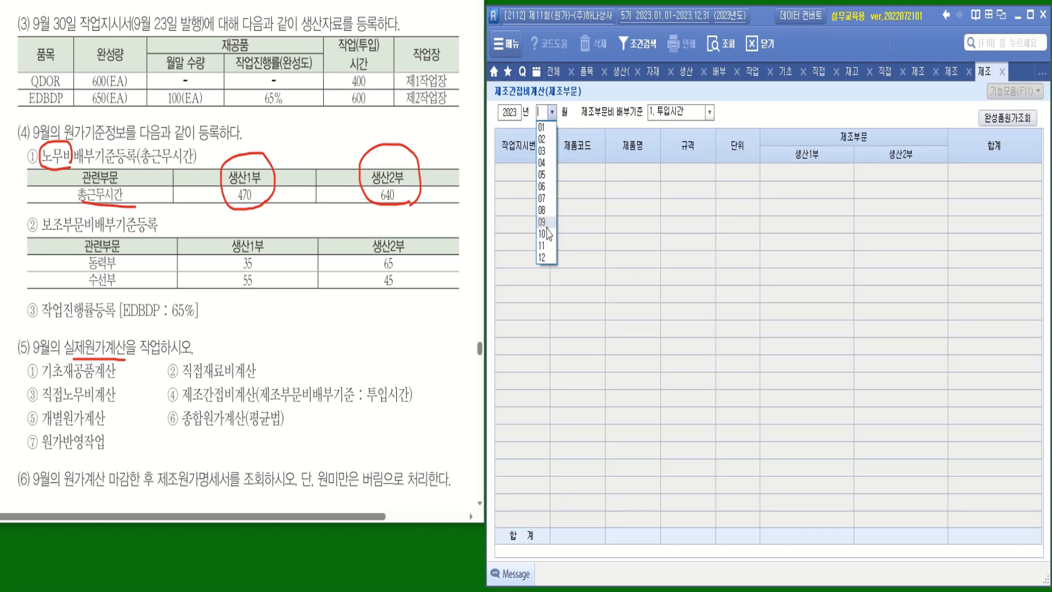
{"action": "left_click", "coordinate": [547, 225]}
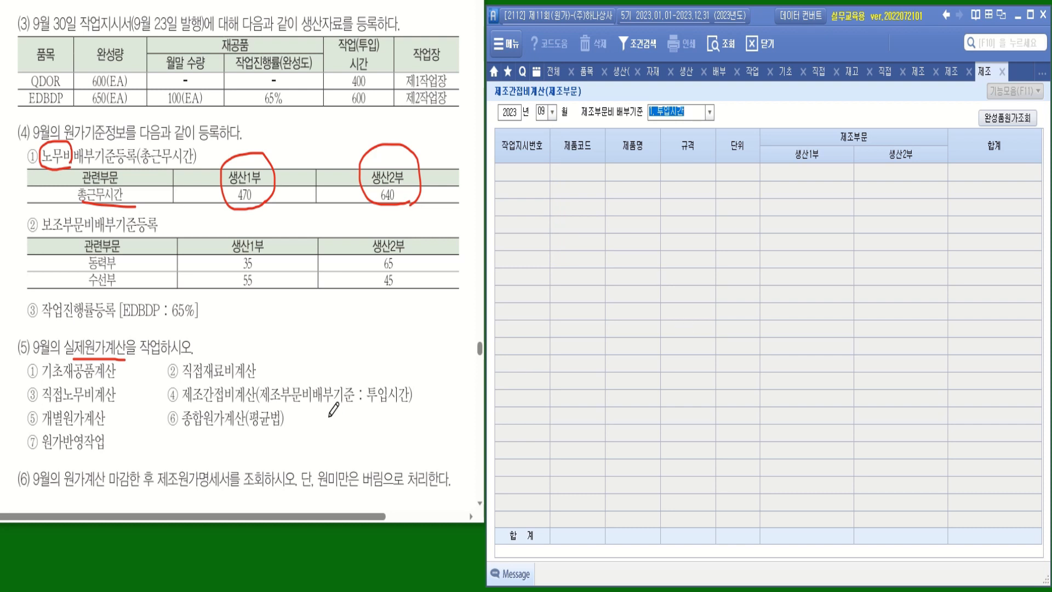
{"action": "left_click_drag", "start_coordinate": [368, 409], "coordinate": [402, 408]}
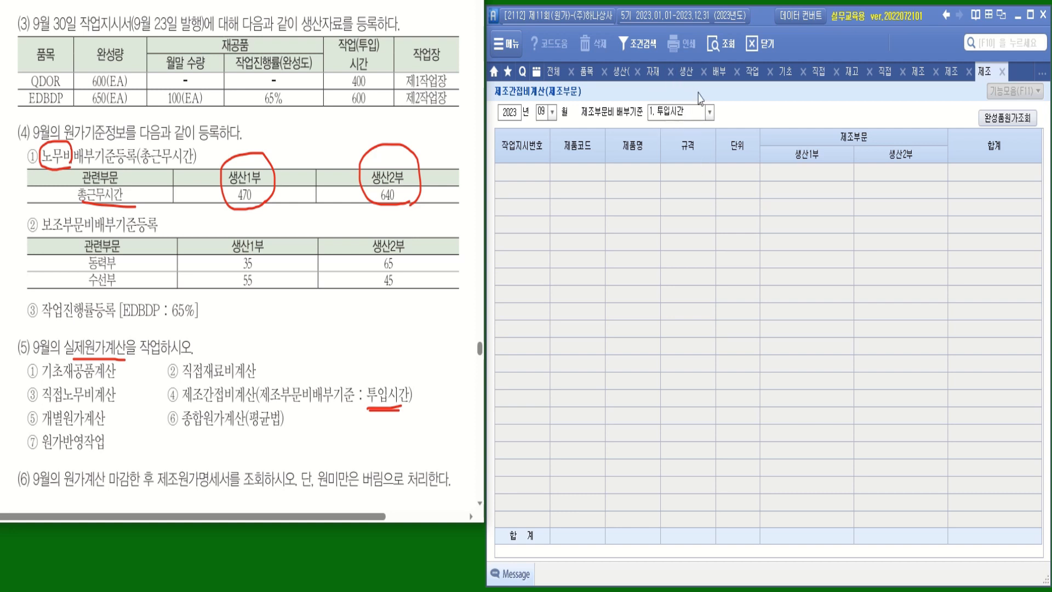
{"action": "left_click", "coordinate": [713, 49]}
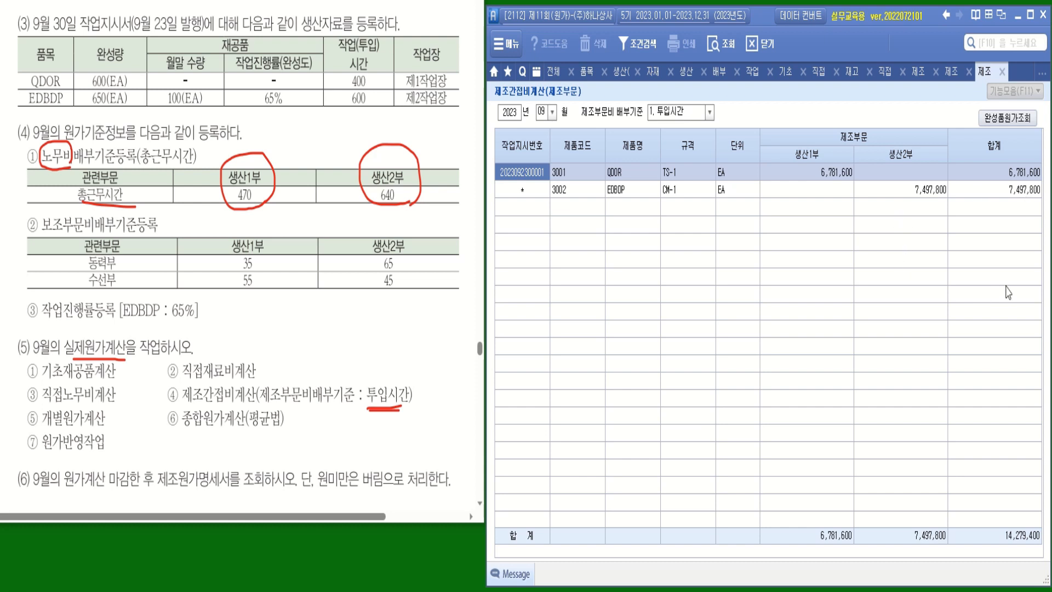
Query the finished goods cost (완성품원가조회) for September with 평균법 and check the unit manufacturing costs of QDOR and EDBDP.
{"action": "left_click", "coordinate": [999, 118]}
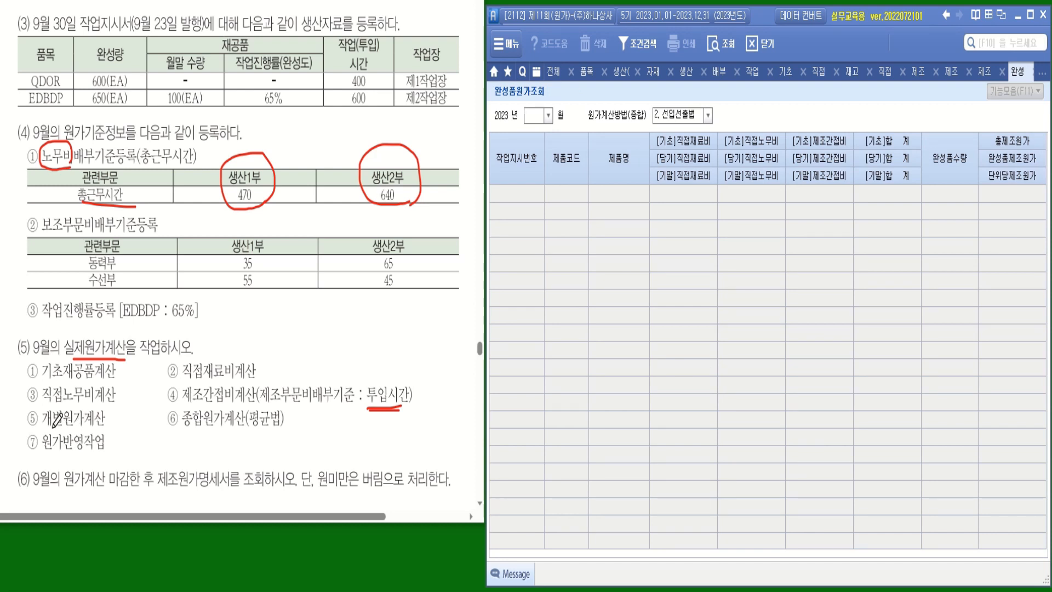
{"action": "left_click_drag", "start_coordinate": [53, 426], "coordinate": [104, 425]}
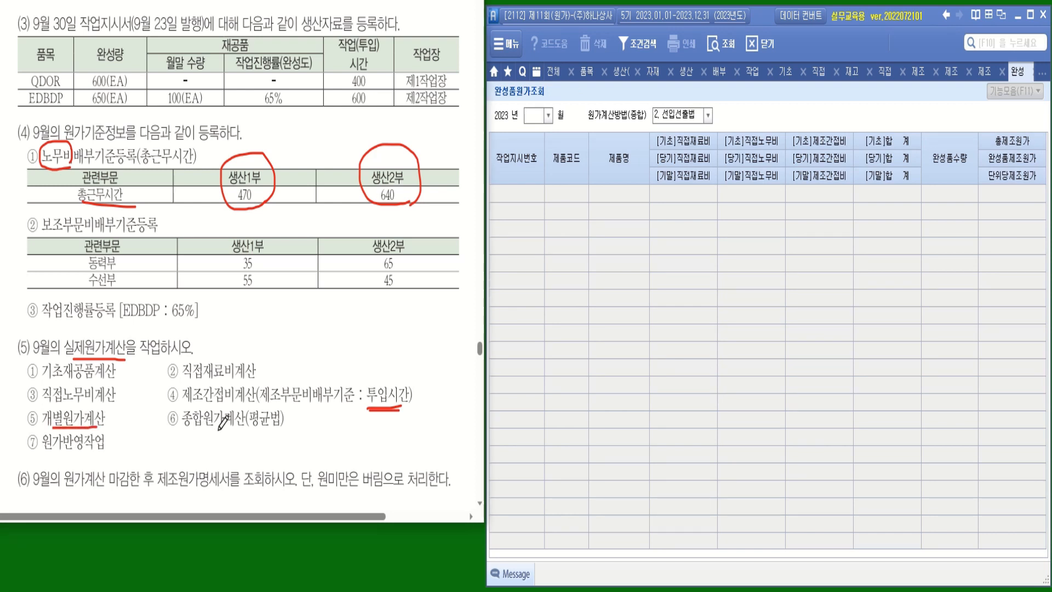
{"action": "mouse_move", "coordinate": [271, 415]}
{"action": "left_mouse_down"}
{"action": "mouse_move", "coordinate": [266, 429]}
{"action": "mouse_move", "coordinate": [251, 418]}
{"action": "mouse_move", "coordinate": [259, 411]}
{"action": "mouse_move", "coordinate": [273, 431]}
{"action": "left_mouse_up"}
{"action": "left_click", "coordinate": [548, 115]}
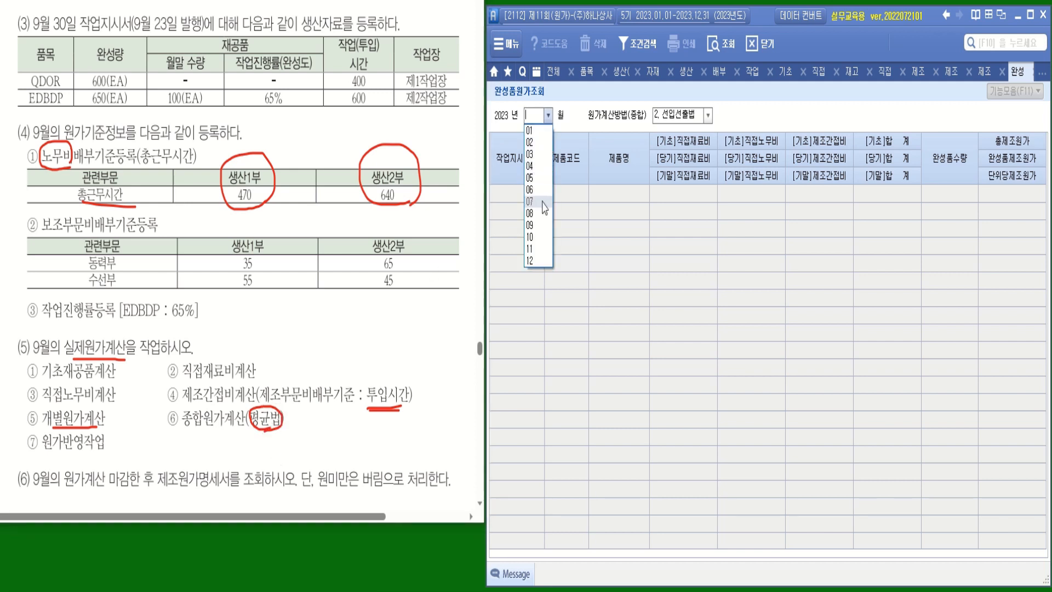
{"action": "type", "text": "09"}
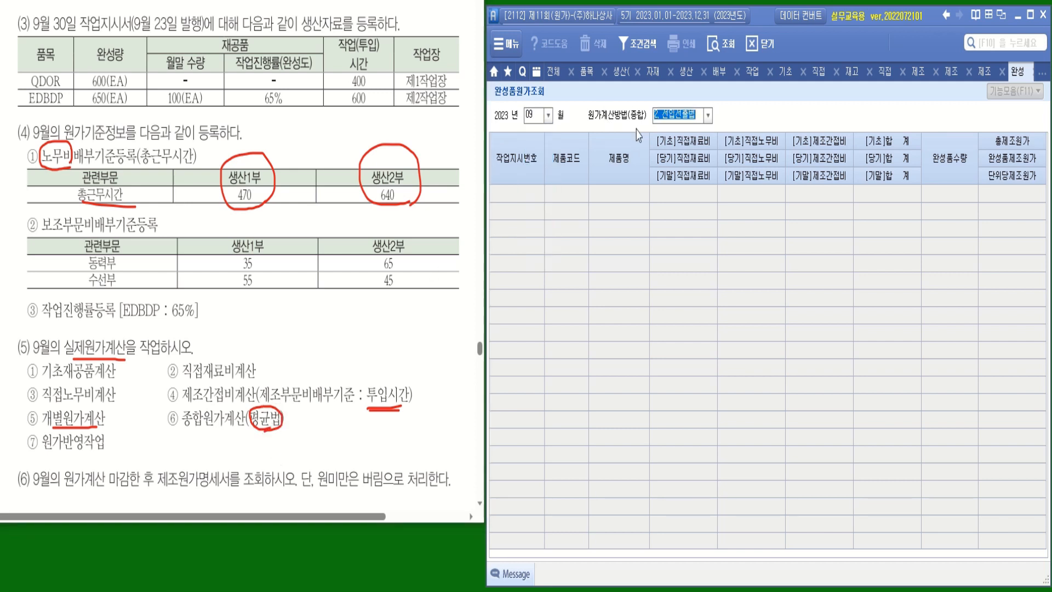
{"action": "left_click", "coordinate": [708, 115]}
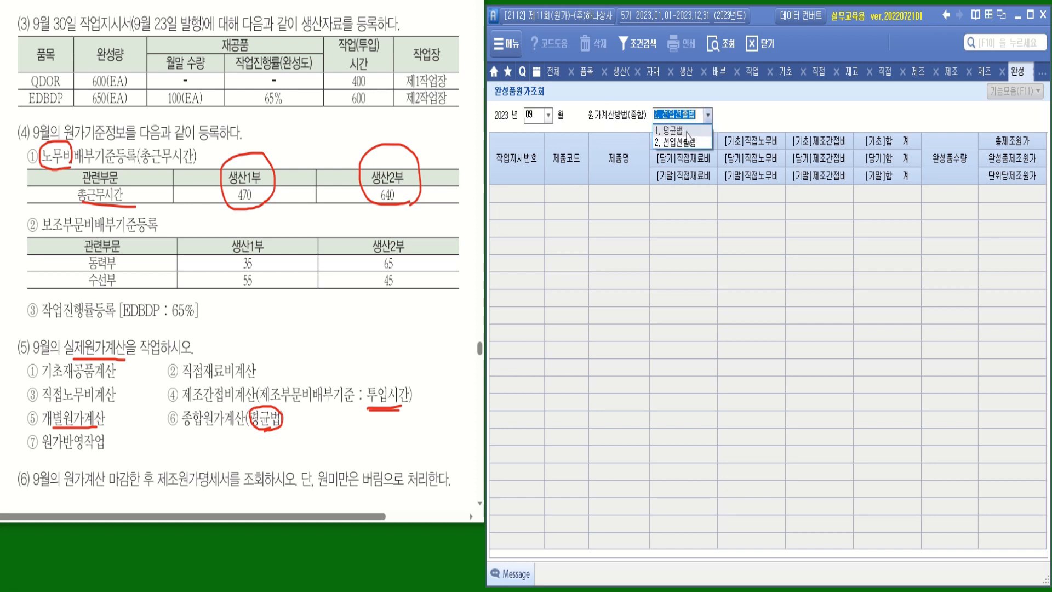
{"action": "left_click", "coordinate": [688, 134]}
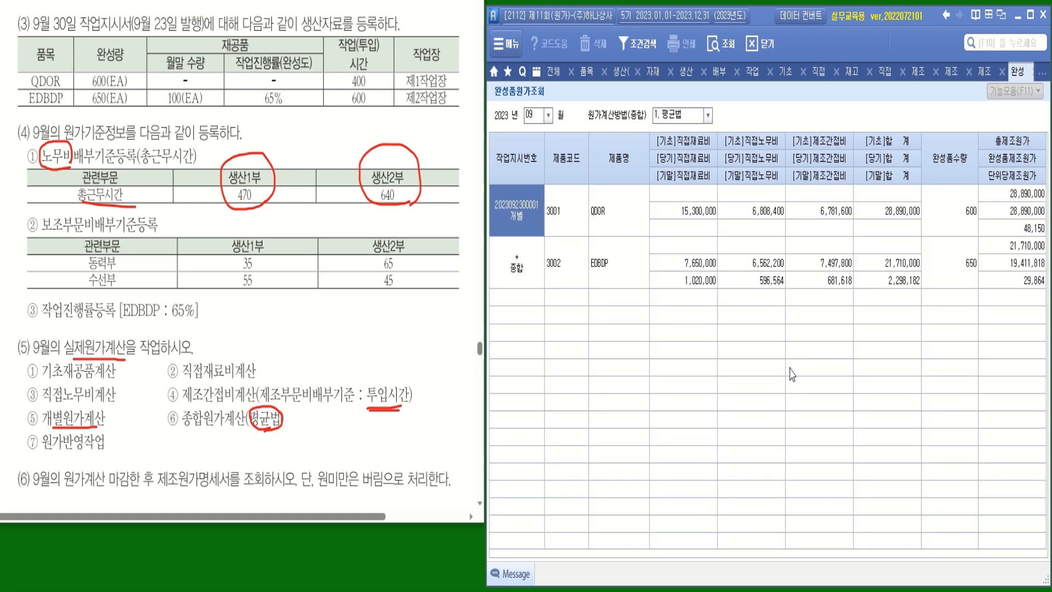
{"action": "left_click", "coordinate": [1027, 226]}
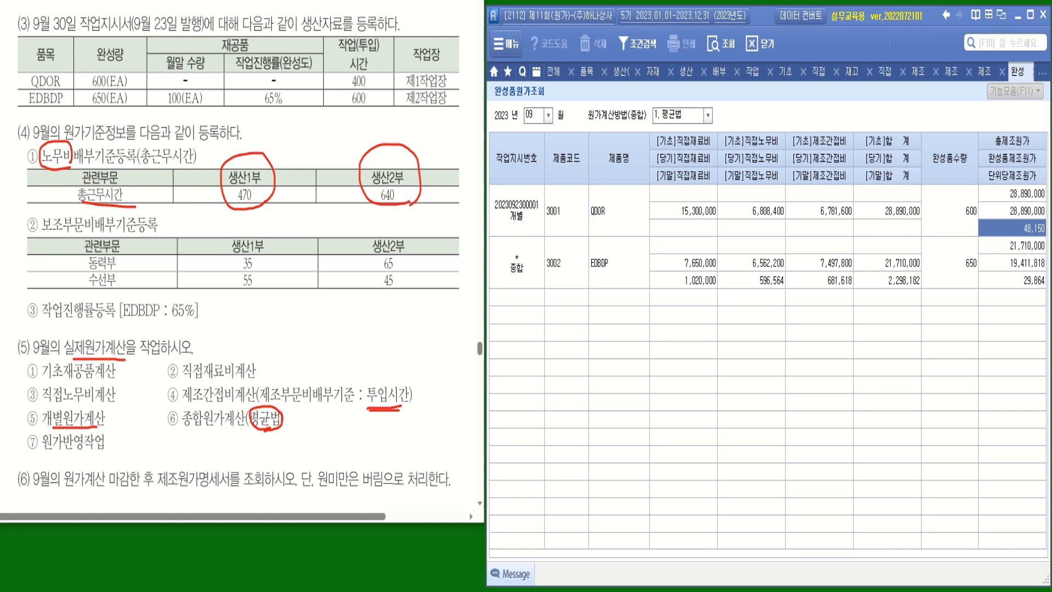
{"action": "left_click", "coordinate": [1023, 283]}
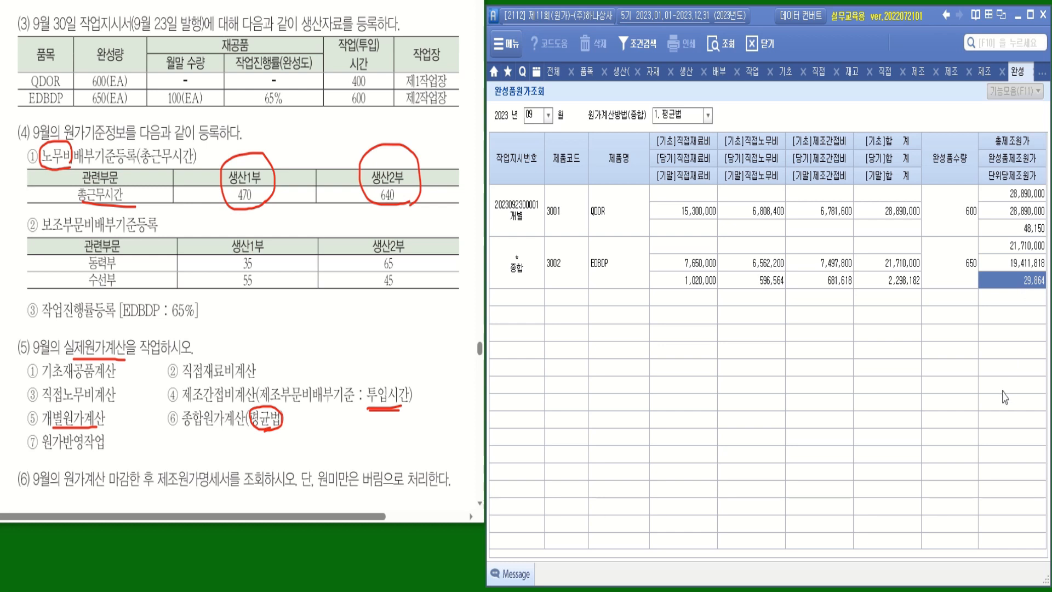
{"action": "left_click_drag", "start_coordinate": [50, 455], "coordinate": [91, 463]}
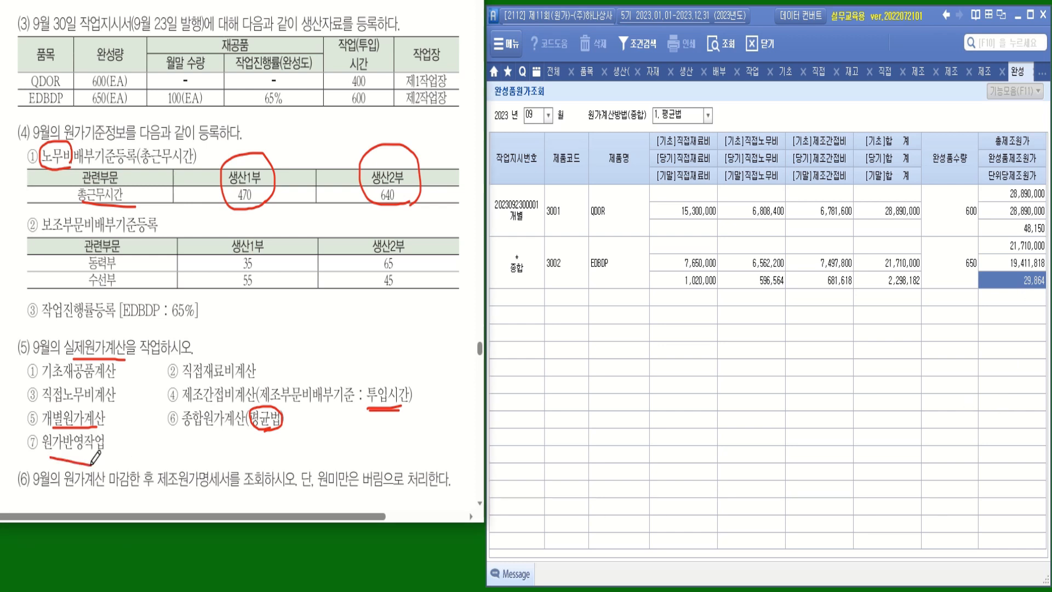
{"action": "left_click", "coordinate": [1028, 229]}
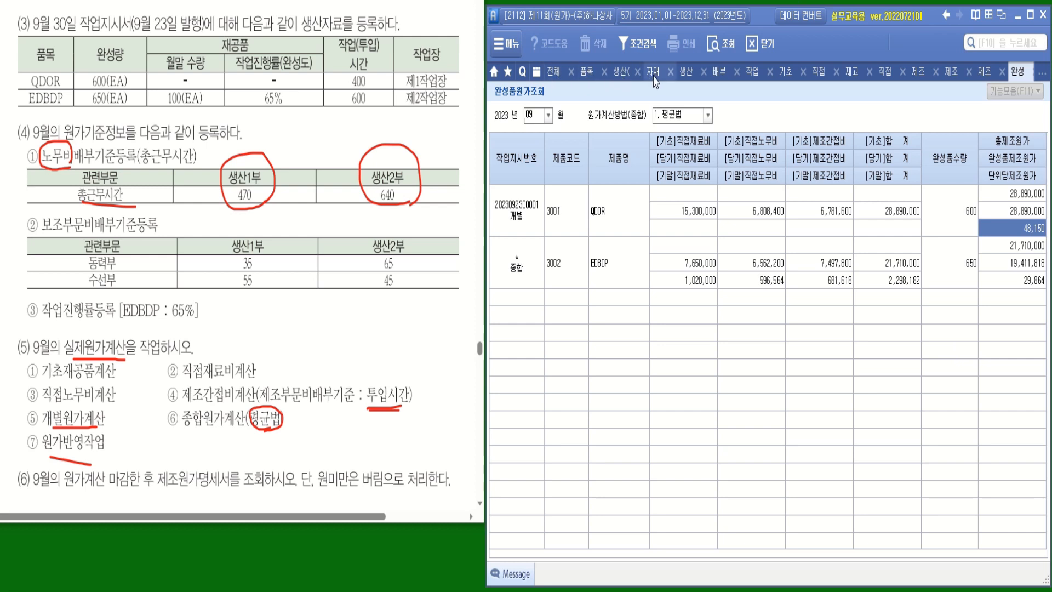
In the production receipt entry (생산입고입력) for September 30, set QDOR's 생산단가 to 48,150.
{"action": "left_click", "coordinate": [686, 71]}
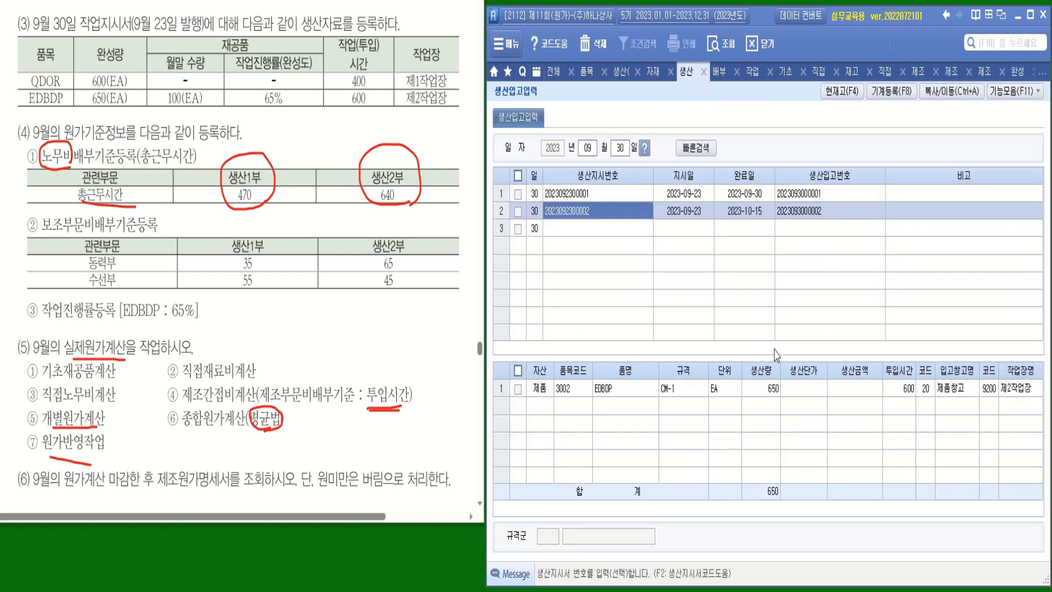
{"action": "left_click", "coordinate": [615, 198]}
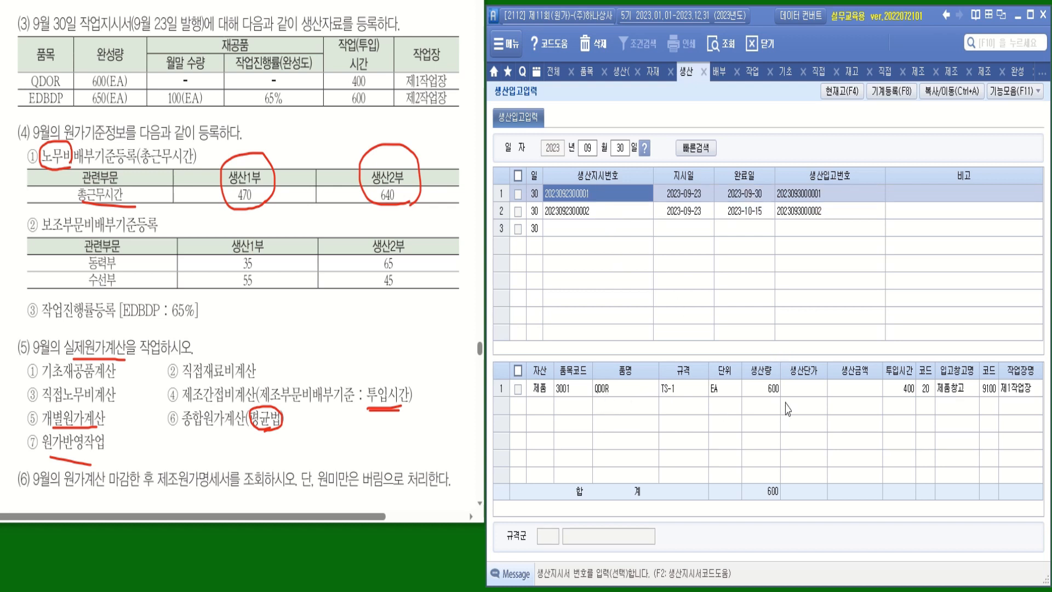
{"action": "left_click", "coordinate": [804, 393]}
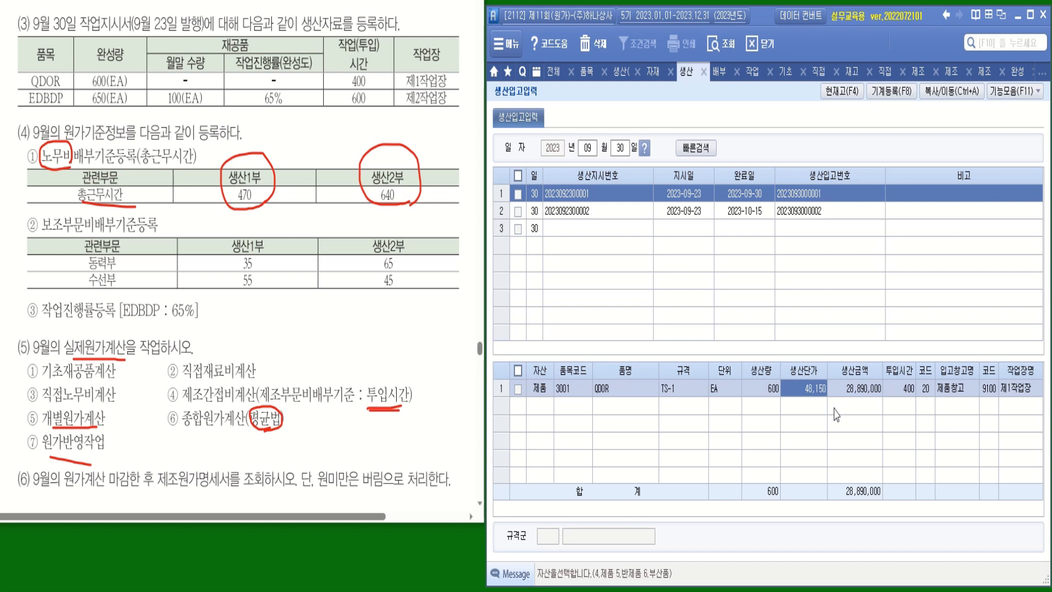
Look up EDBDP's unit manufacturing cost in 완성품원가조회 and enter 29,864 as its 생산단가 in the production receipt.
{"action": "left_click", "coordinate": [1018, 72]}
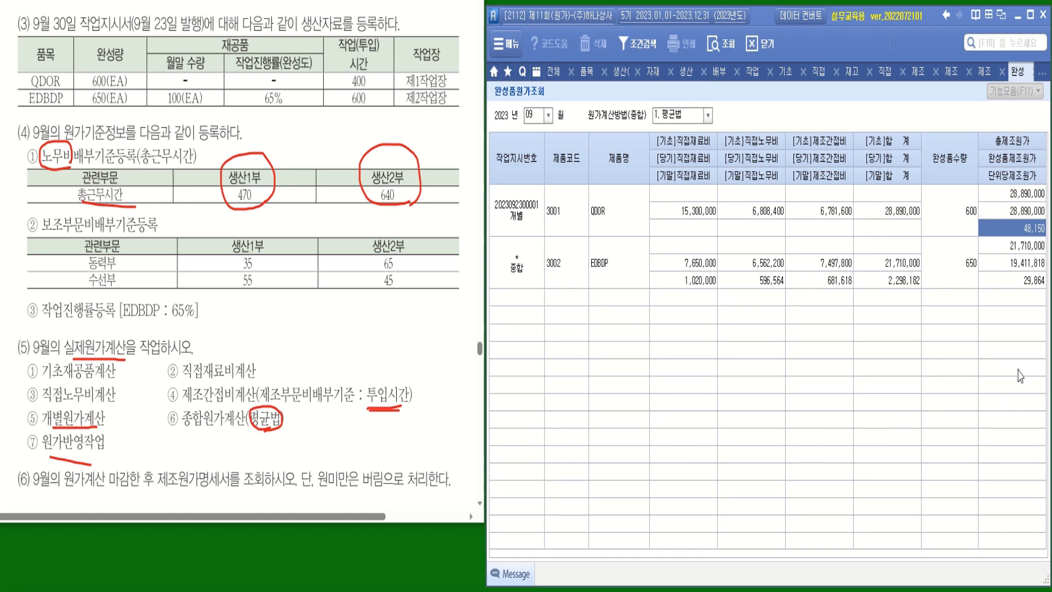
{"action": "left_click", "coordinate": [1028, 283]}
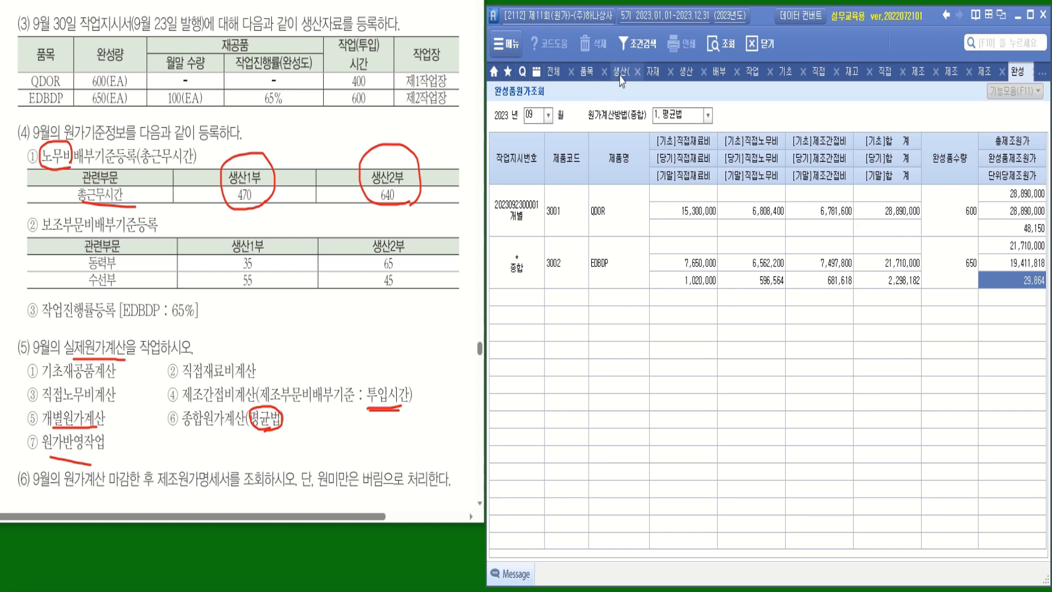
{"action": "left_click", "coordinate": [687, 72]}
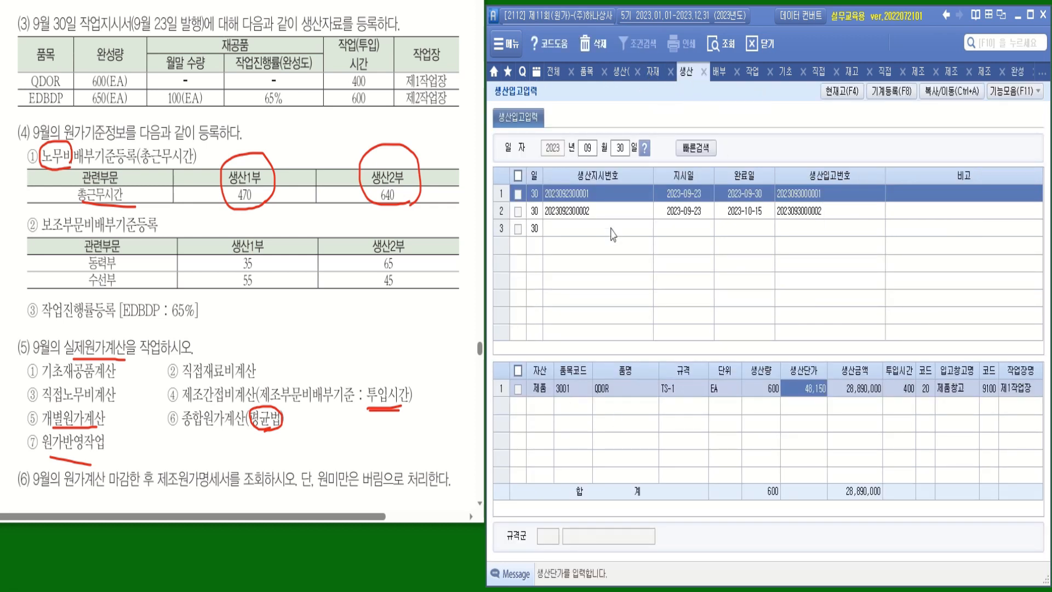
{"action": "left_click", "coordinate": [614, 213]}
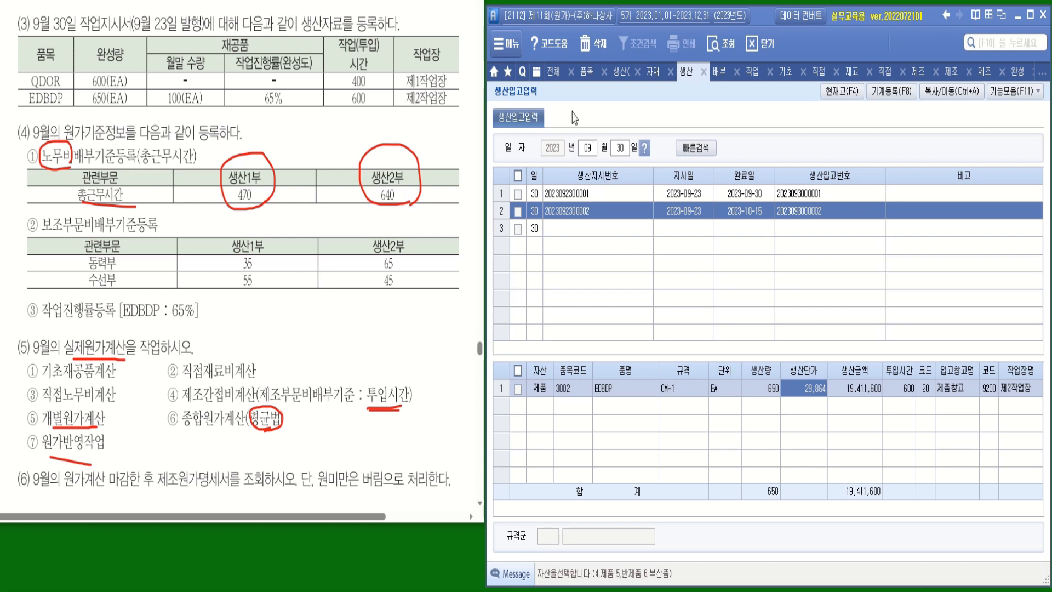
Open the closing data entry (결산자료입력) and set the closing period from January to September 2023.
{"action": "left_click", "coordinate": [553, 71]}
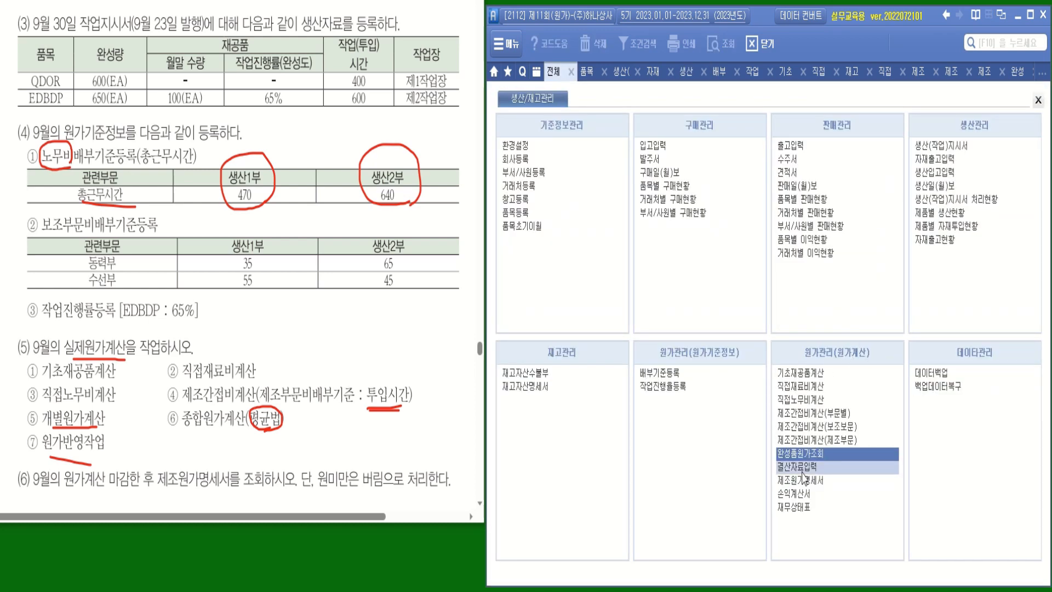
{"action": "left_click", "coordinate": [802, 468]}
{"action": "left_click", "coordinate": [603, 123]}
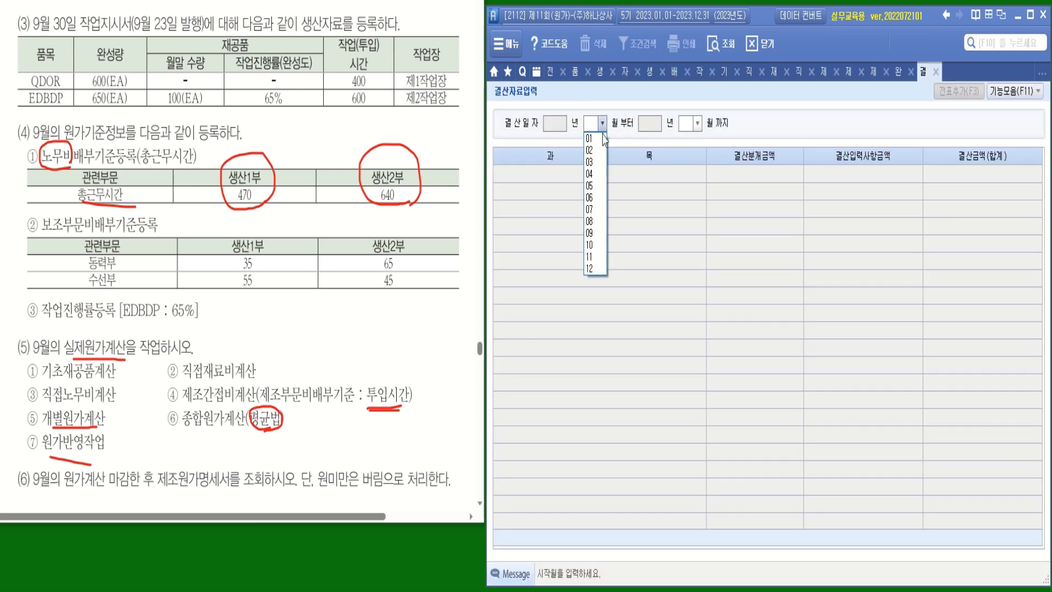
{"action": "left_click", "coordinate": [603, 138]}
{"action": "left_click", "coordinate": [698, 123]}
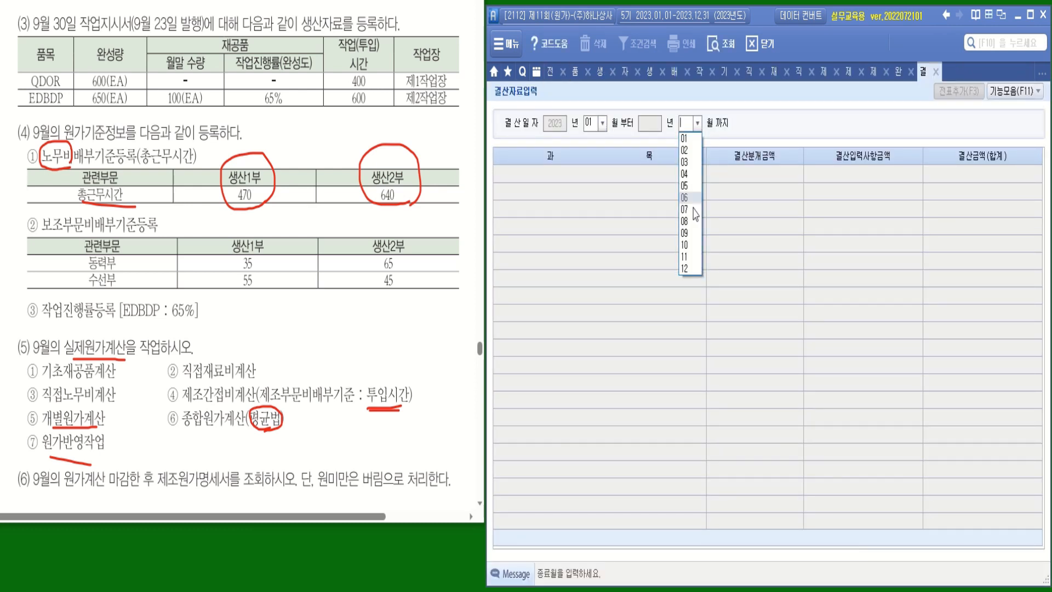
{"action": "left_click", "coordinate": [686, 233]}
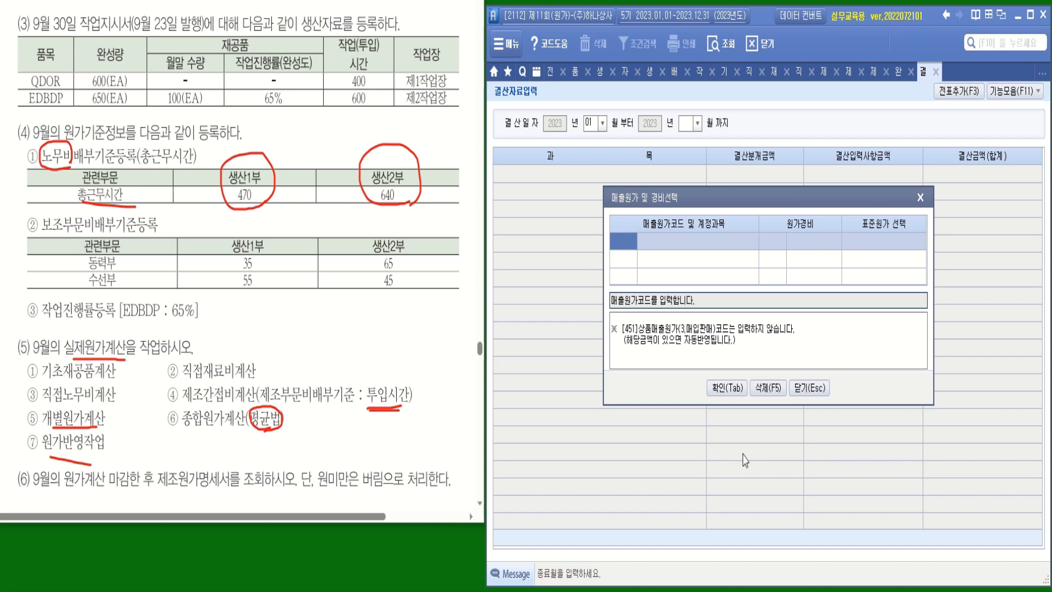
Register cost of sales code 455 제품매출원가 with cost expense 1 (500번대) and load the closing data.
{"action": "type", "text": "455"}
{"action": "key", "text": "Return"}
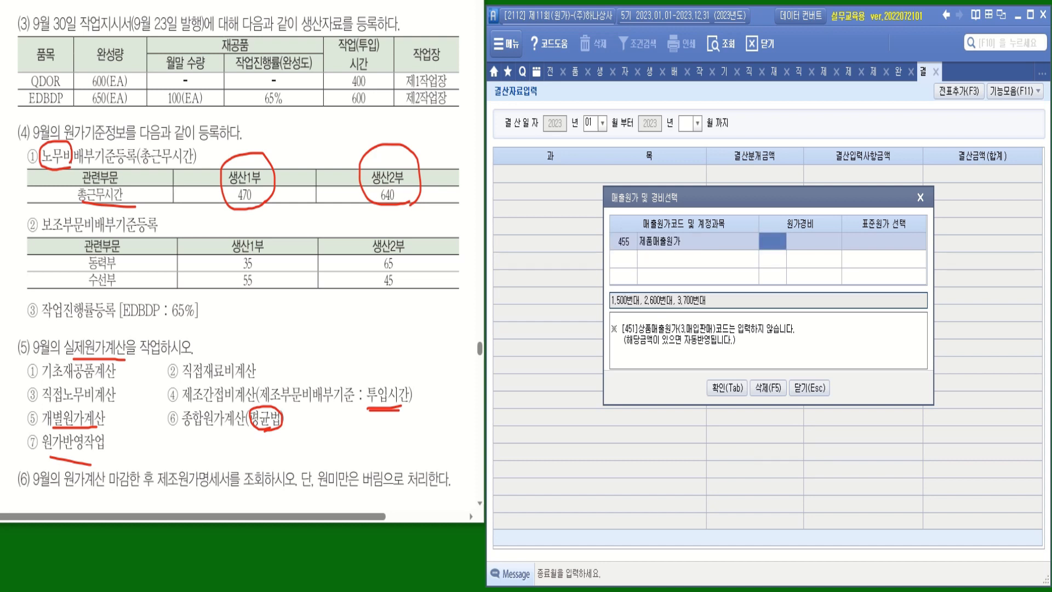
{"action": "type", "text": "1"}
{"action": "key", "text": "Return"}
{"action": "key", "text": "Return"}
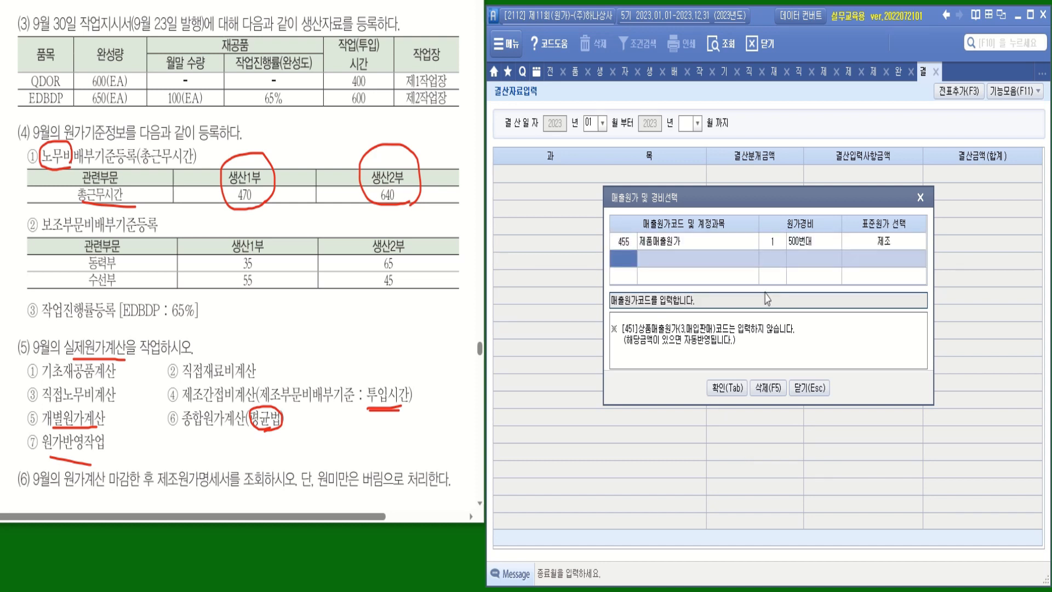
{"action": "left_click", "coordinate": [772, 247]}
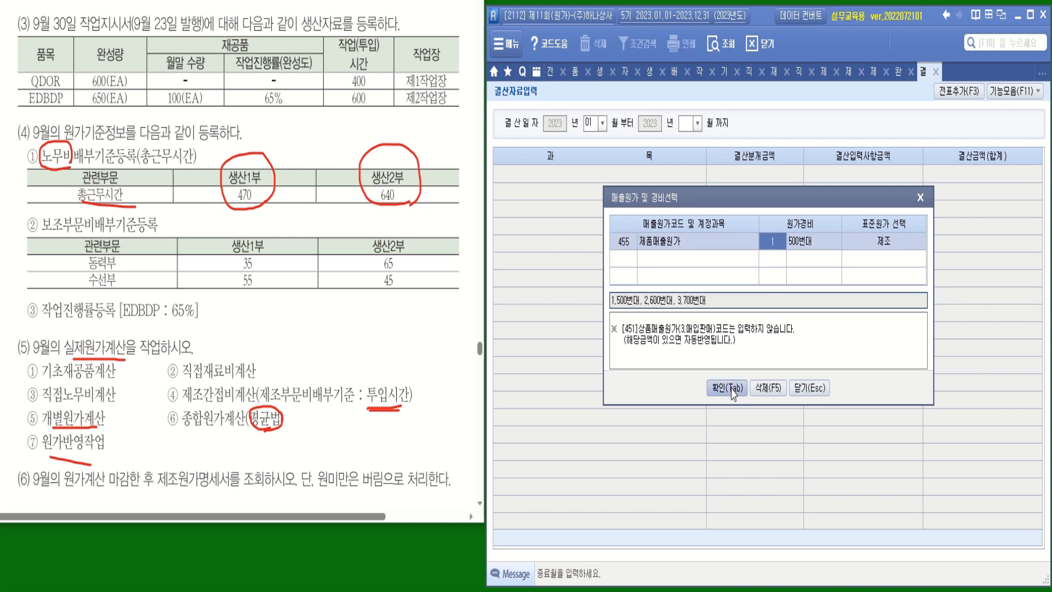
{"action": "left_click", "coordinate": [727, 388]}
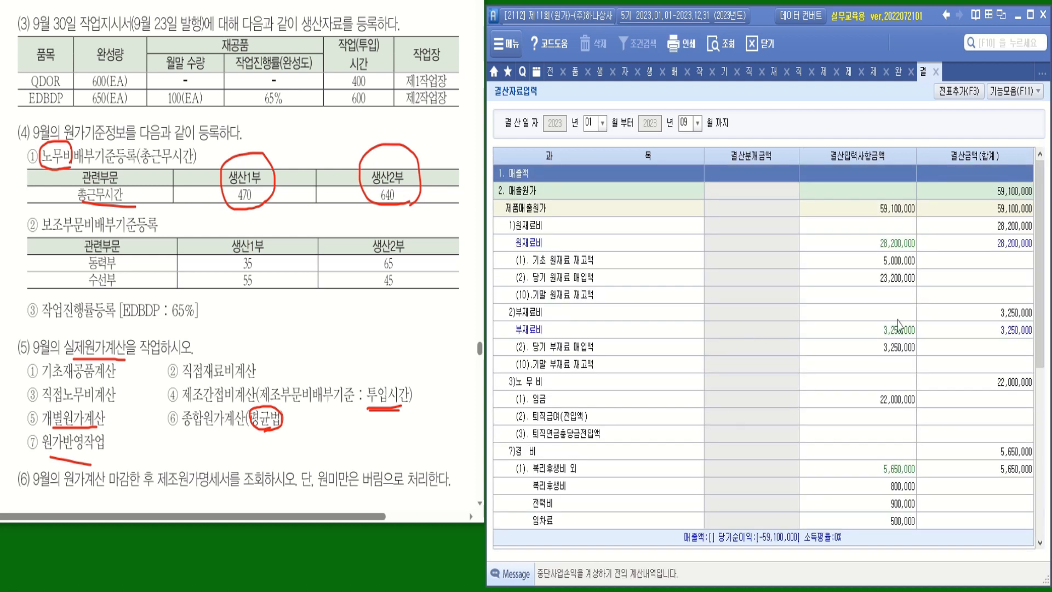
Apply the ending inventory (기말재고반영) to the closing data and check the ending raw material, sub-material and work-in-process amounts.
{"action": "left_click", "coordinate": [899, 298]}
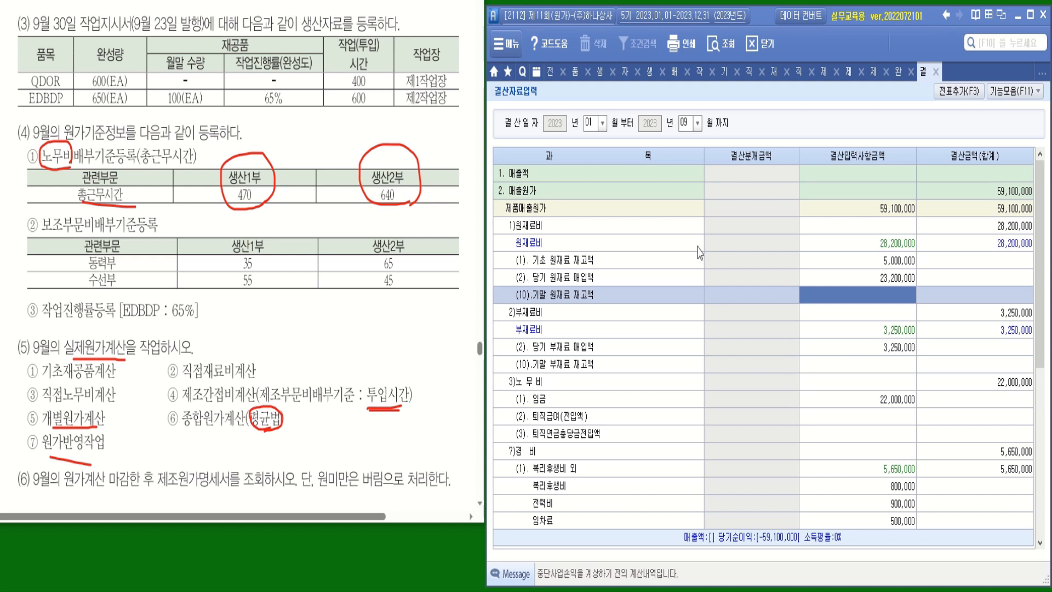
{"action": "left_click", "coordinate": [1022, 93]}
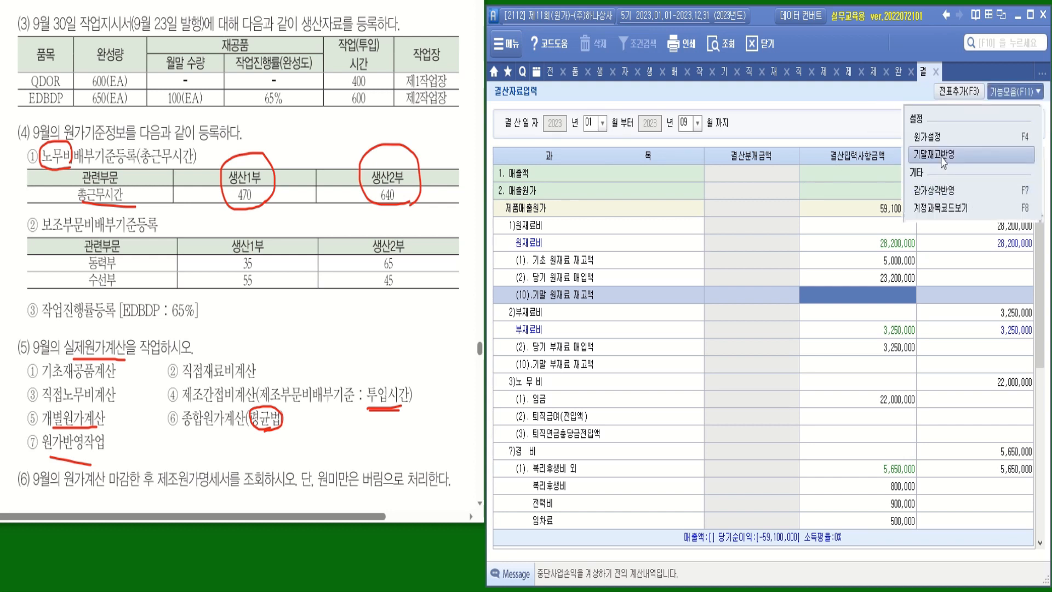
{"action": "left_click", "coordinate": [944, 157]}
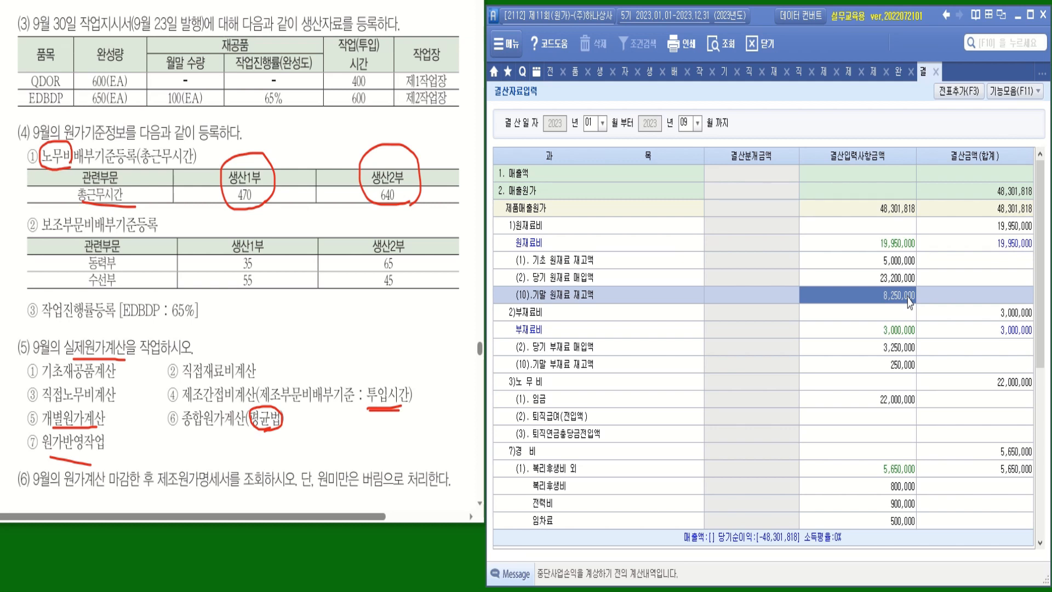
{"action": "left_click", "coordinate": [901, 368]}
{"action": "scroll", "coordinate": [946, 367], "scroll_direction": "down", "scroll_amount": 6}
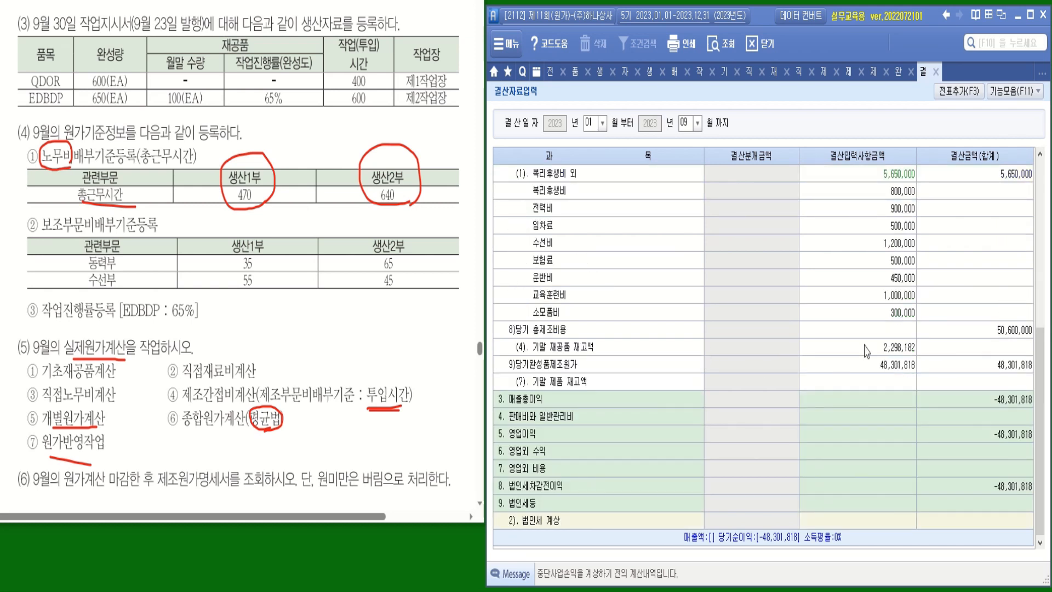
{"action": "left_click", "coordinate": [908, 349]}
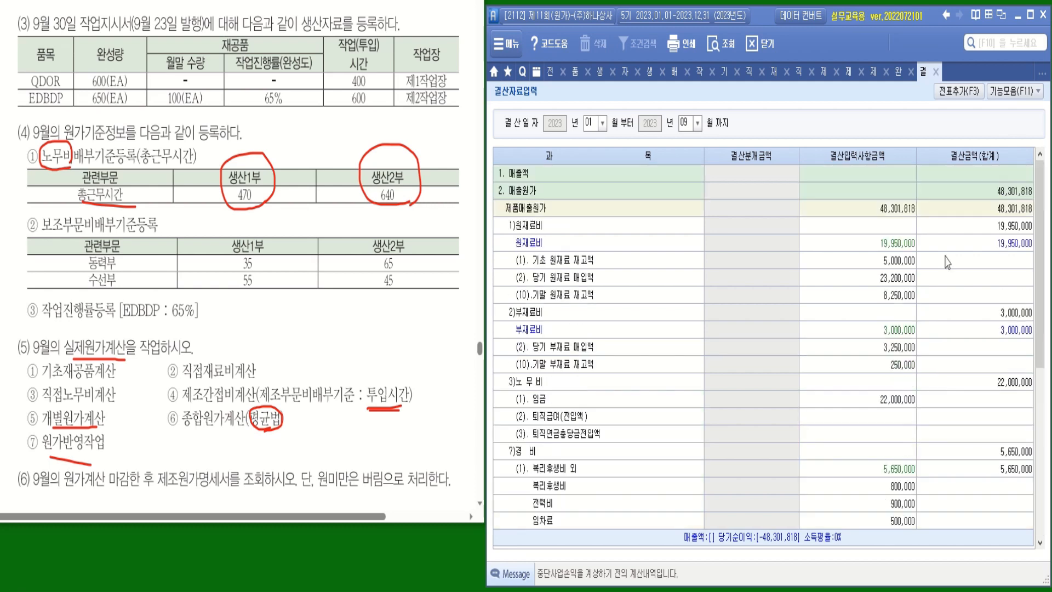
{"action": "scroll", "coordinate": [947, 263], "scroll_direction": "up", "scroll_amount": 5}
{"action": "scroll", "coordinate": [981, 180], "scroll_direction": "down", "scroll_amount": 6}
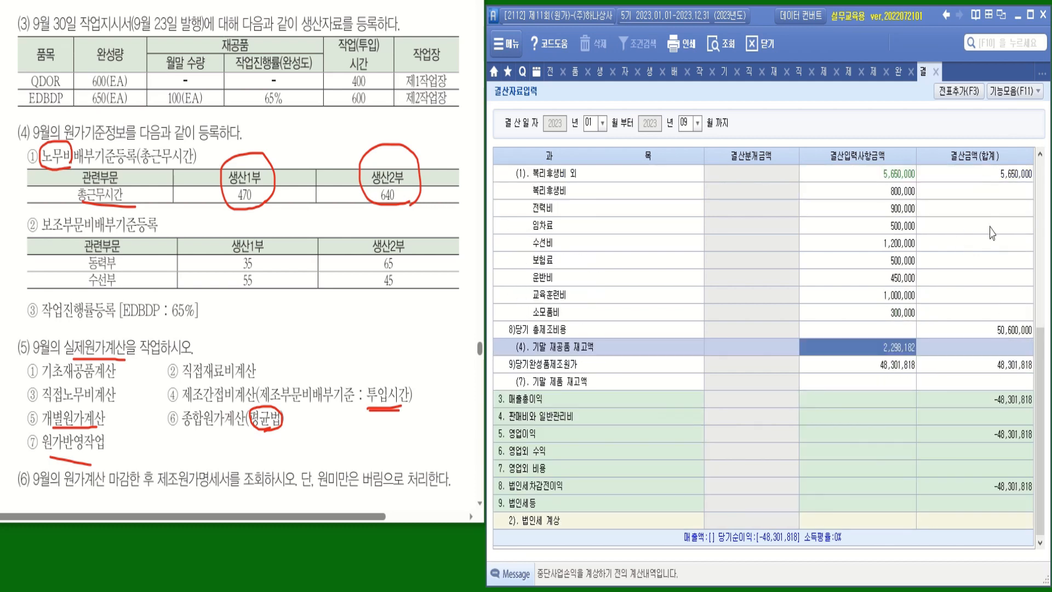
Enter the 당기완성품제조원가 amount, 48,301,818, as the ending finished goods inventory (기말 제품 재고액).
{"action": "left_click", "coordinate": [1014, 367]}
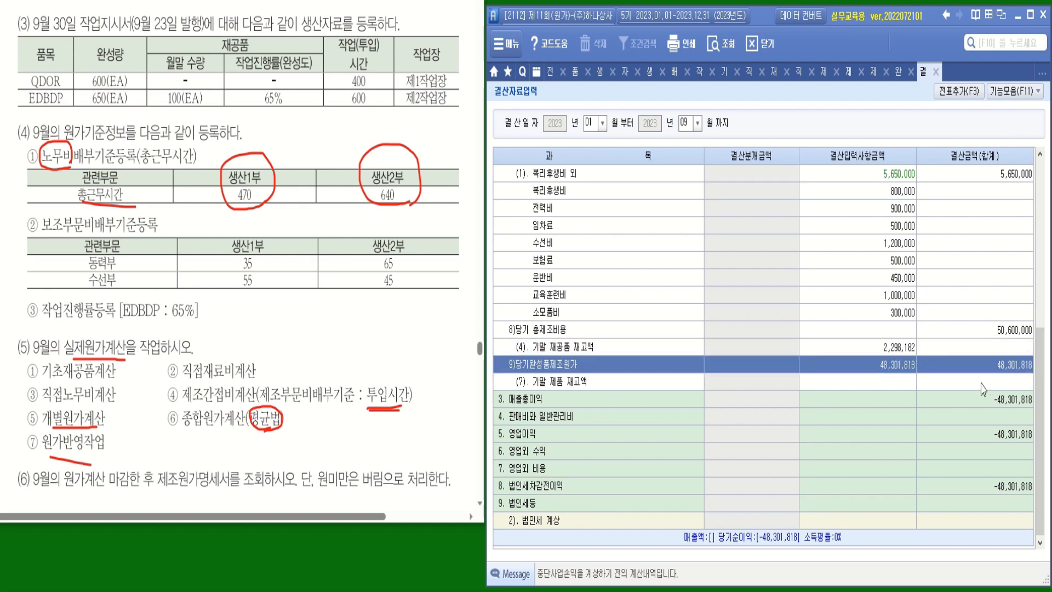
{"action": "left_click", "coordinate": [901, 385]}
{"action": "type", "text": "48301818"}
{"action": "key", "text": "Return"}
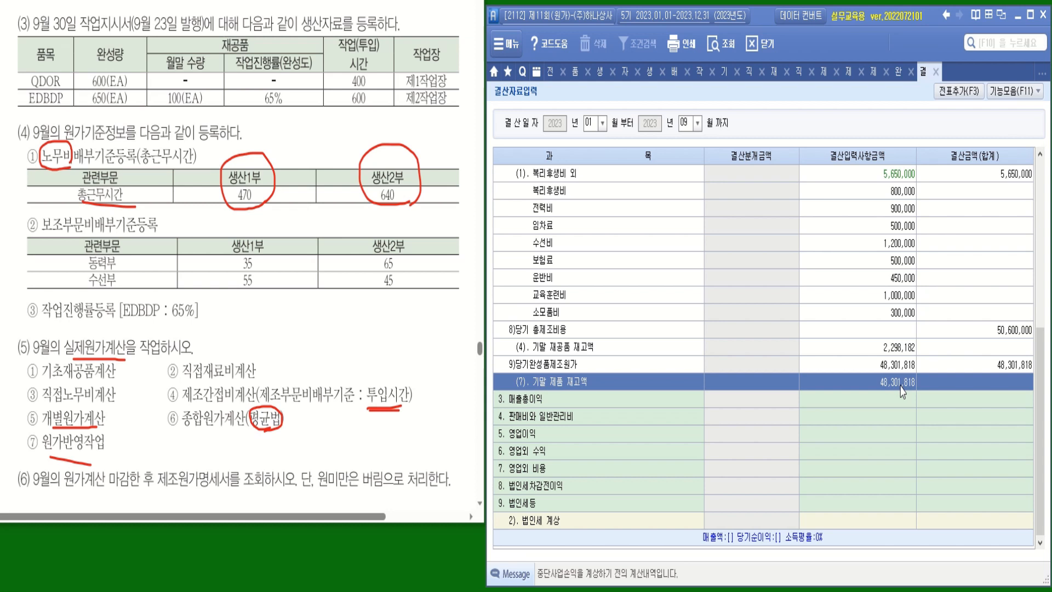
Add the closing entries to the general vouchers, including the closing reversal entries dated October 1.
{"action": "left_click", "coordinate": [959, 92]}
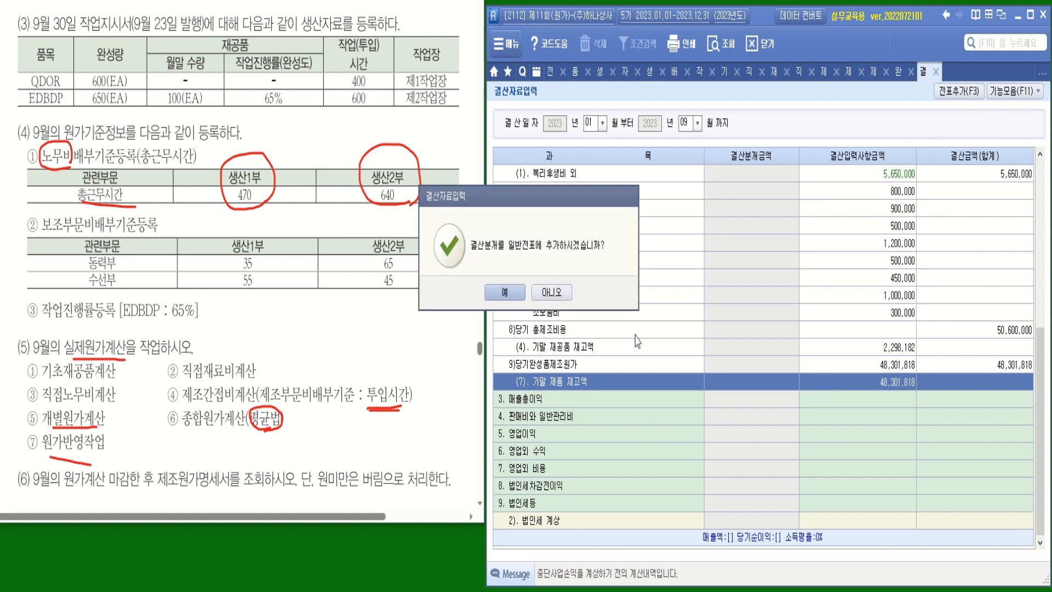
{"action": "left_click", "coordinate": [510, 294]}
{"action": "left_click_drag", "start_coordinate": [585, 201], "coordinate": [757, 200]}
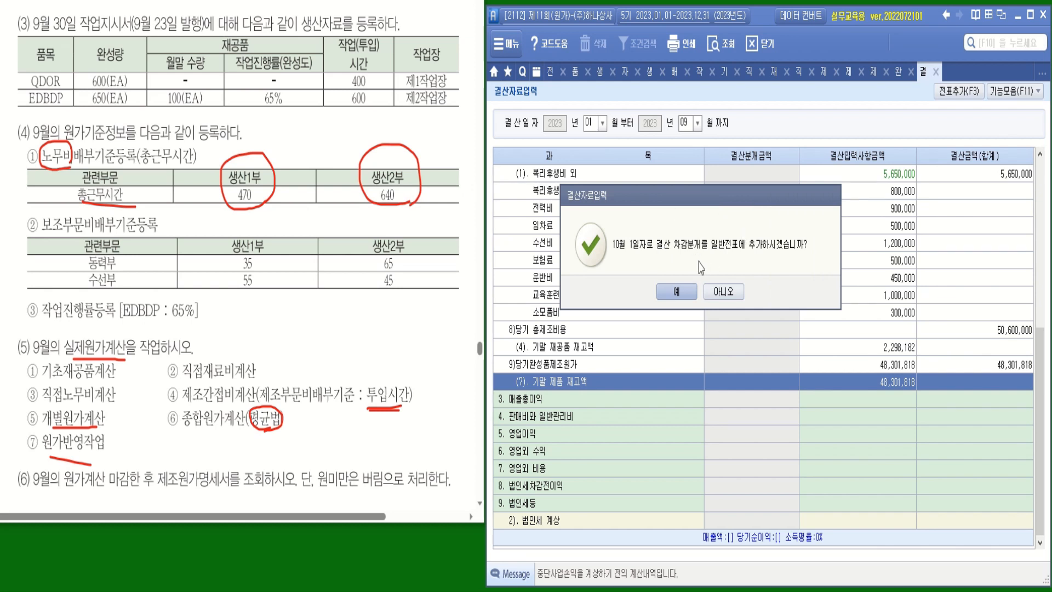
{"action": "left_click", "coordinate": [678, 296]}
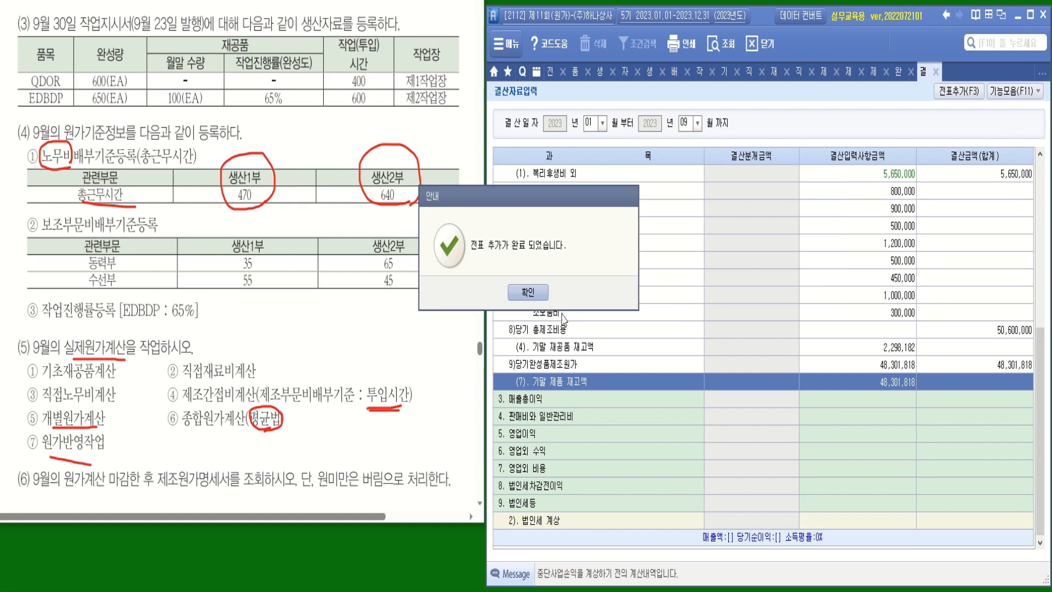
{"action": "left_click", "coordinate": [534, 293]}
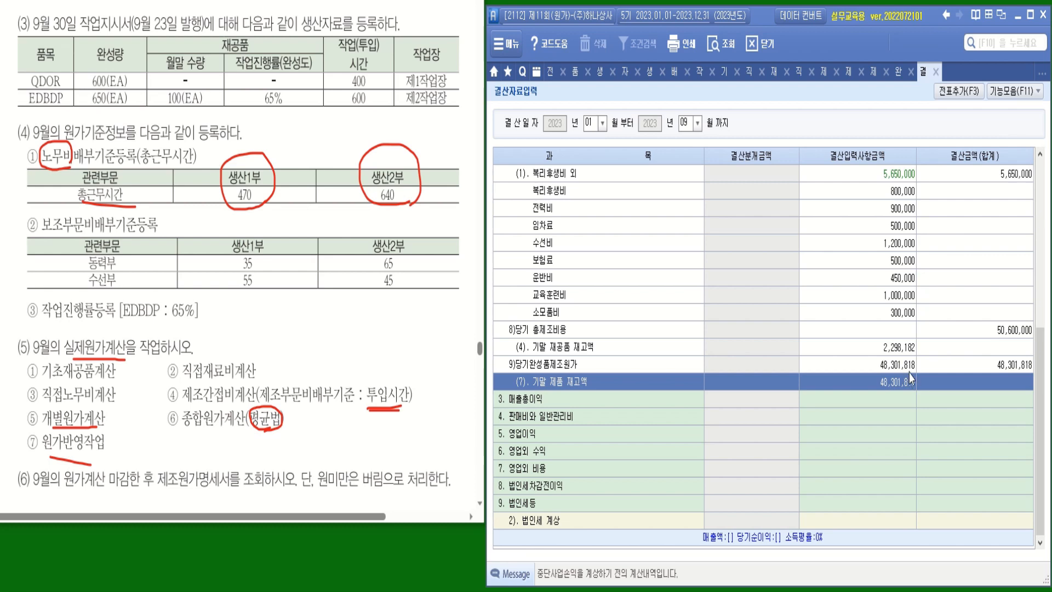
Open the manufacturing cost statement (제조원가명세서) for September 2023 and review it down to 당기제품제조원가.
{"action": "left_click", "coordinate": [551, 72]}
{"action": "left_click", "coordinate": [816, 480]}
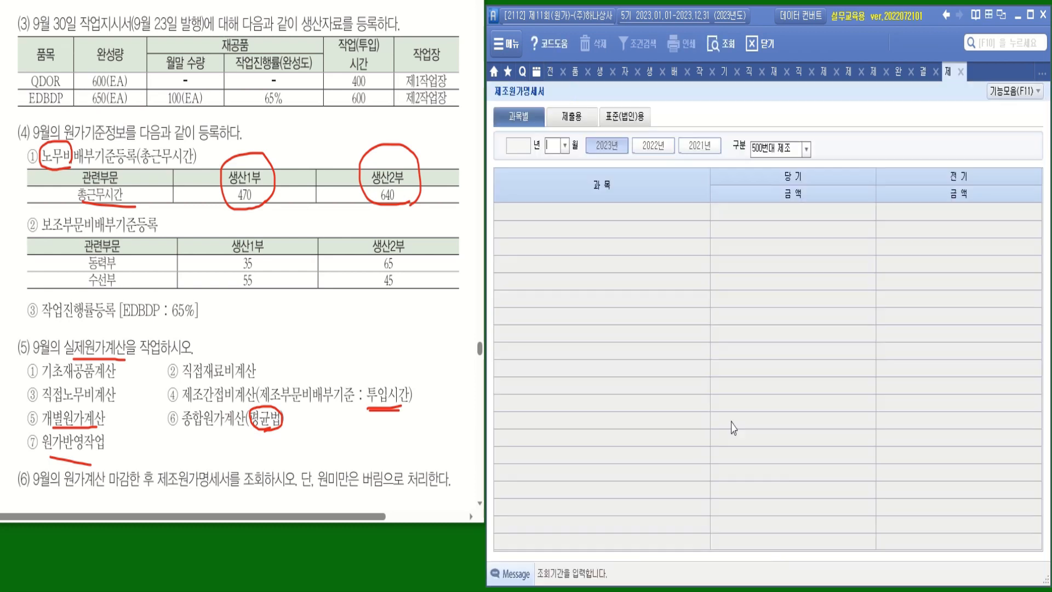
{"action": "left_click", "coordinate": [569, 152]}
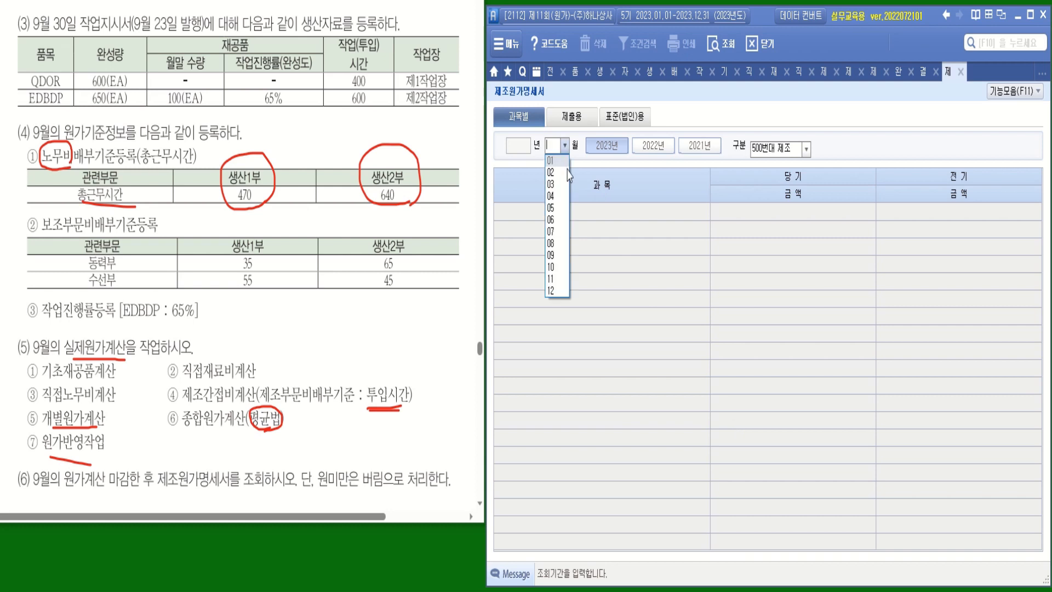
{"action": "left_click", "coordinate": [558, 253]}
{"action": "left_click_drag", "start_coordinate": [1037, 323], "coordinate": [1047, 516]}
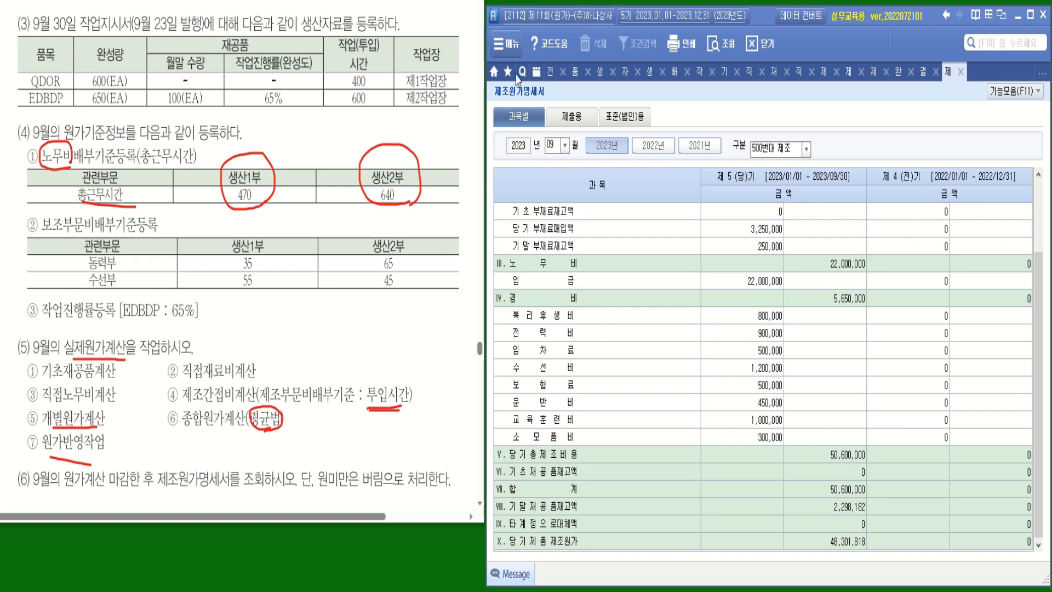
Open the general voucher entry (일반전표입력) for September 30, 2023 and check the closing entries.
{"action": "left_click", "coordinate": [507, 46]}
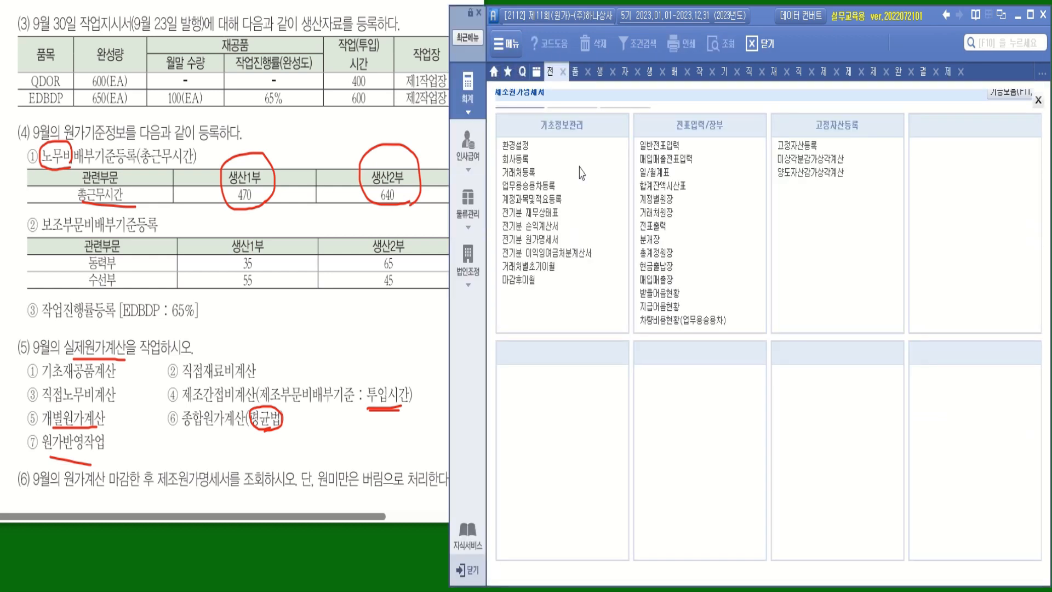
{"action": "left_click", "coordinate": [664, 145]}
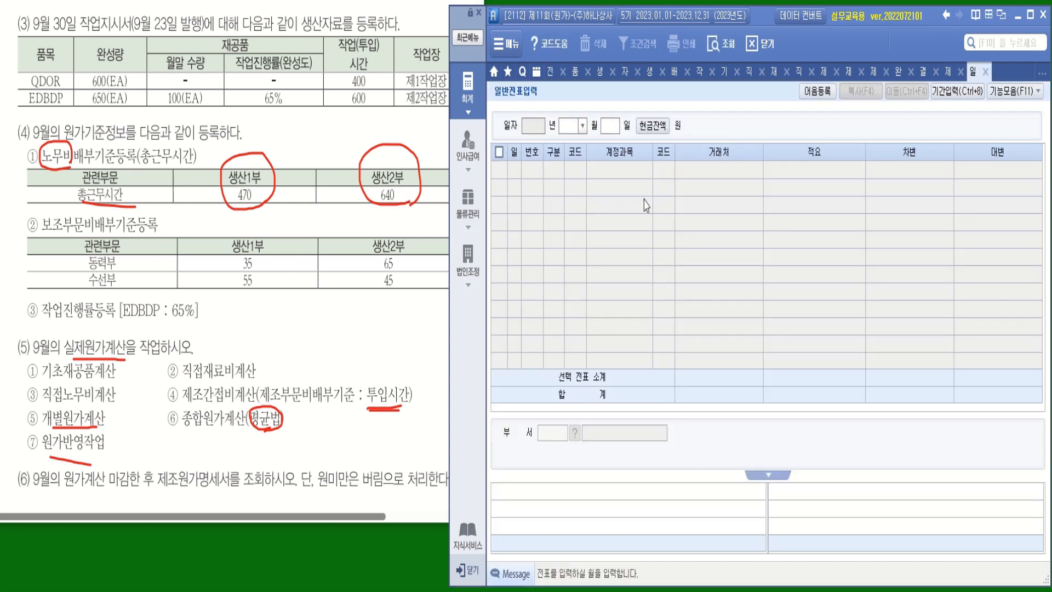
{"action": "left_click", "coordinate": [582, 126]}
{"action": "left_click", "coordinate": [573, 238]}
{"action": "type", "text": "30"}
{"action": "key", "text": "Return"}
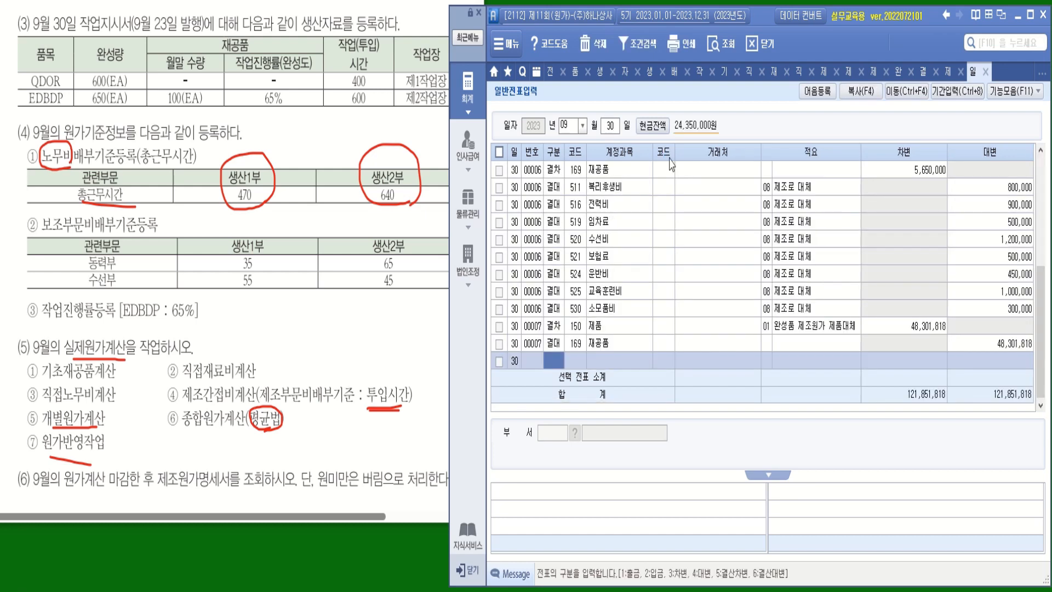
{"action": "left_click", "coordinate": [648, 257]}
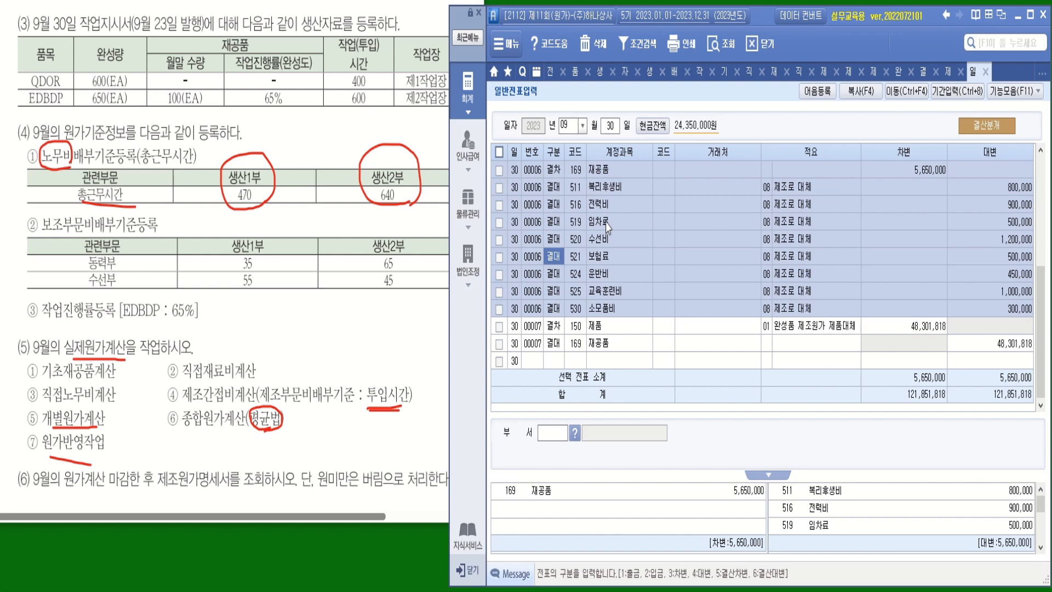
Display the general vouchers for October 1, 2023 and check the closing reversal entries (결산차감분개).
{"action": "left_click", "coordinate": [582, 126]}
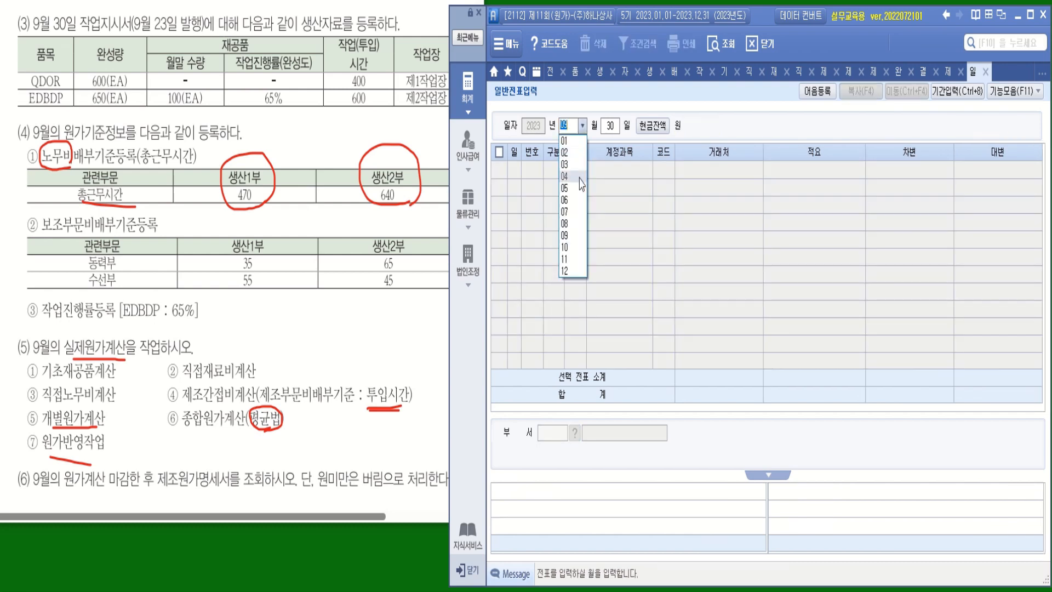
{"action": "left_click", "coordinate": [571, 247]}
{"action": "type", "text": "1"}
{"action": "key", "text": "Return"}
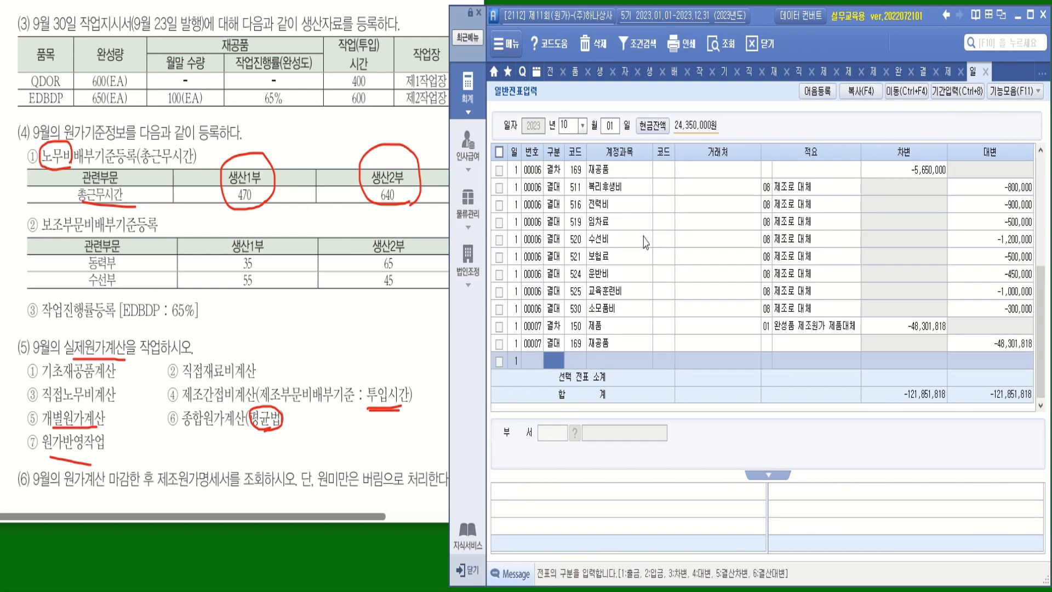
{"action": "left_click", "coordinate": [645, 241]}
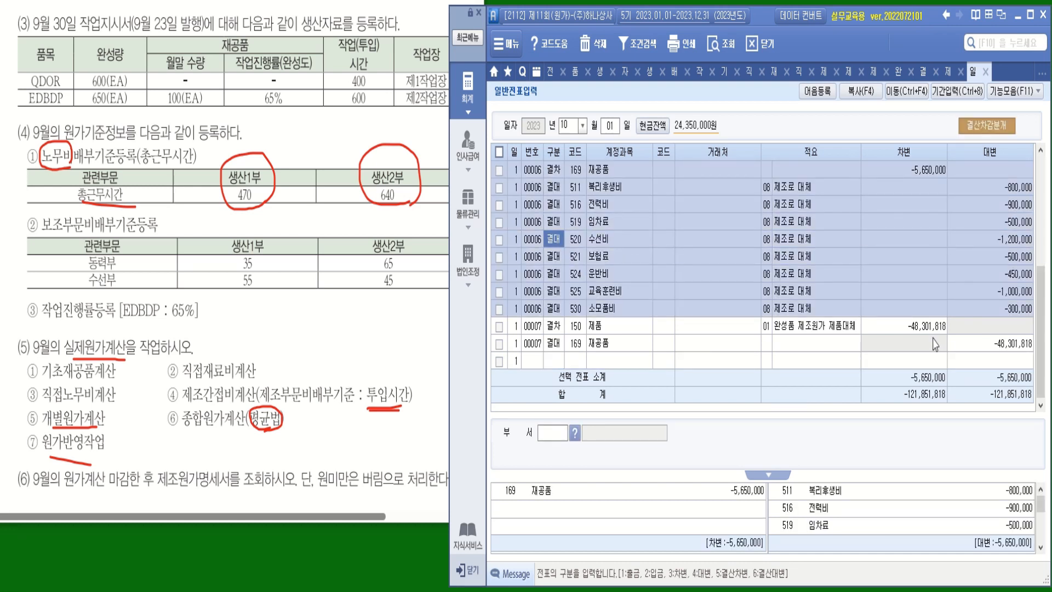